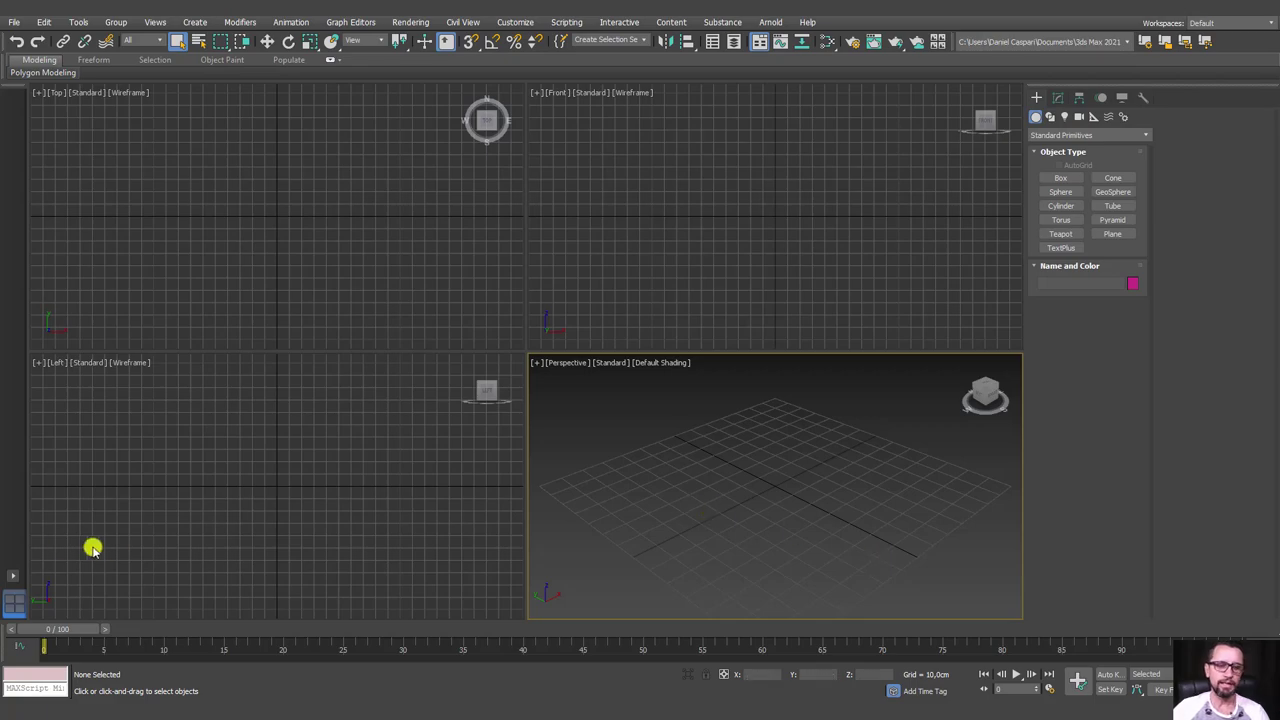
Switch to Firefox and scroll through the 'pneu de bicicleta' tire photos for reference
click(110, 645)
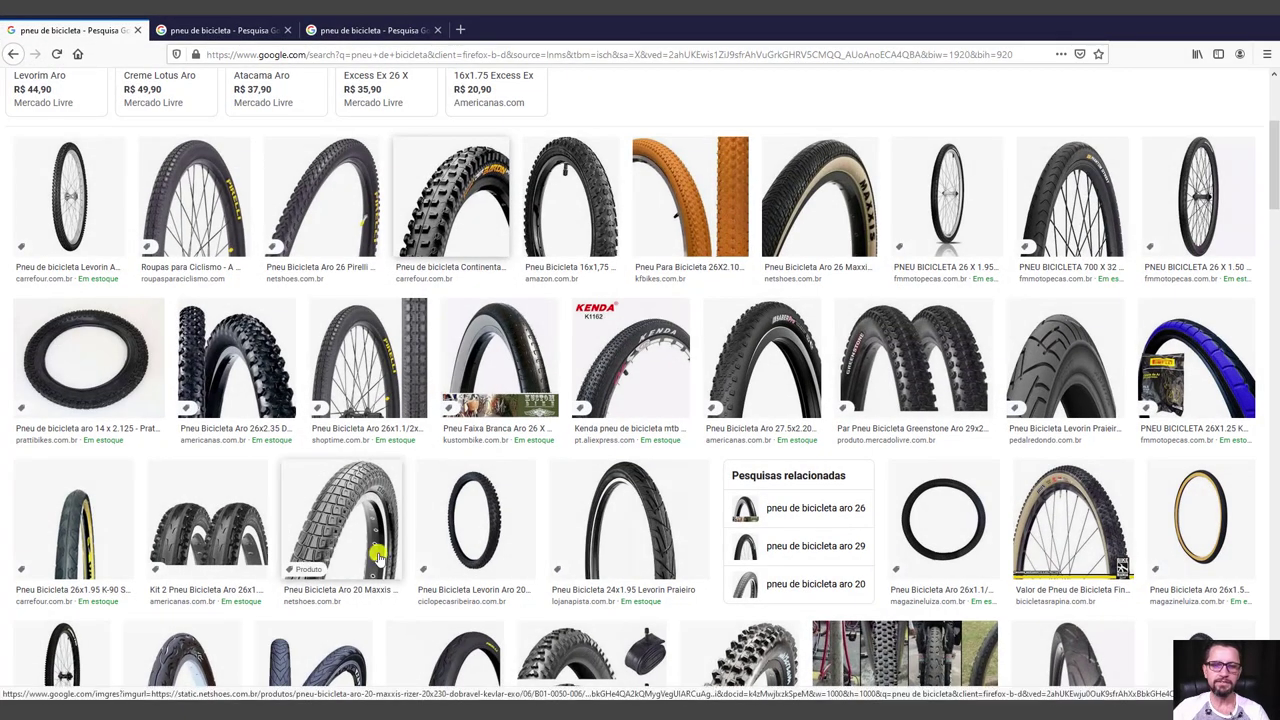
scroll(370, 468, up, 3)
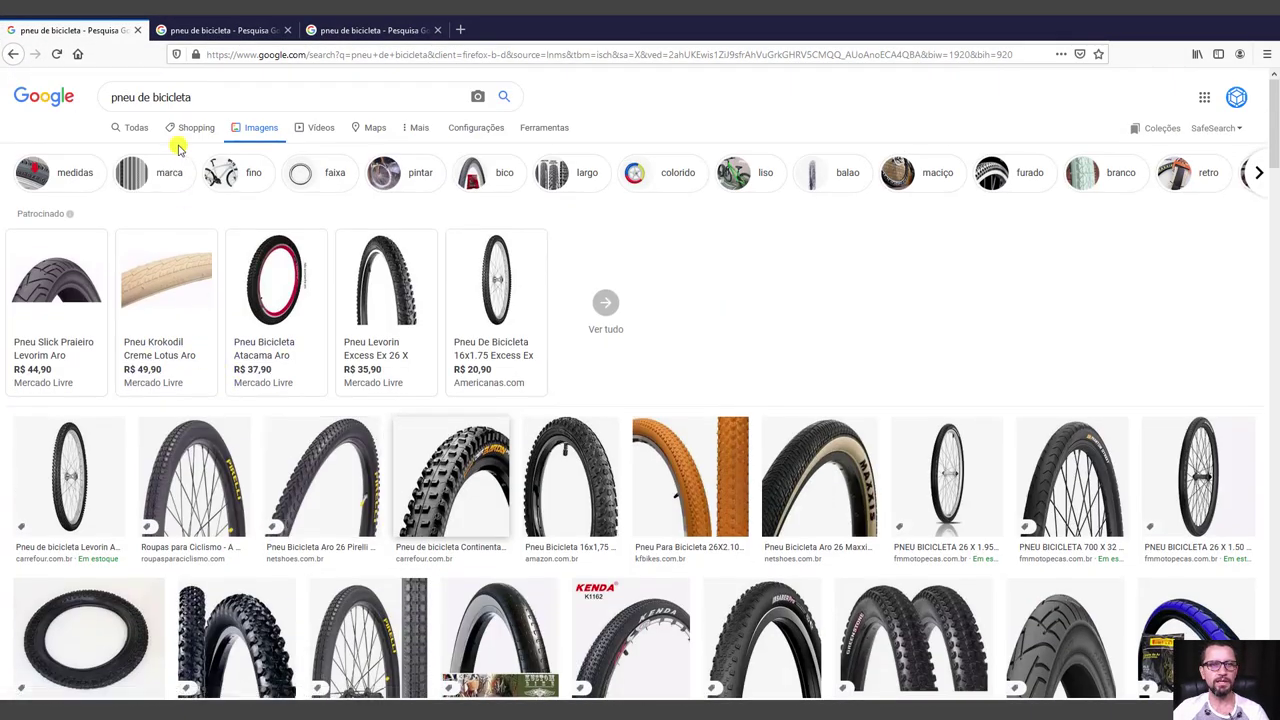
drag(202, 96, 97, 94)
scroll(443, 191, down, 3)
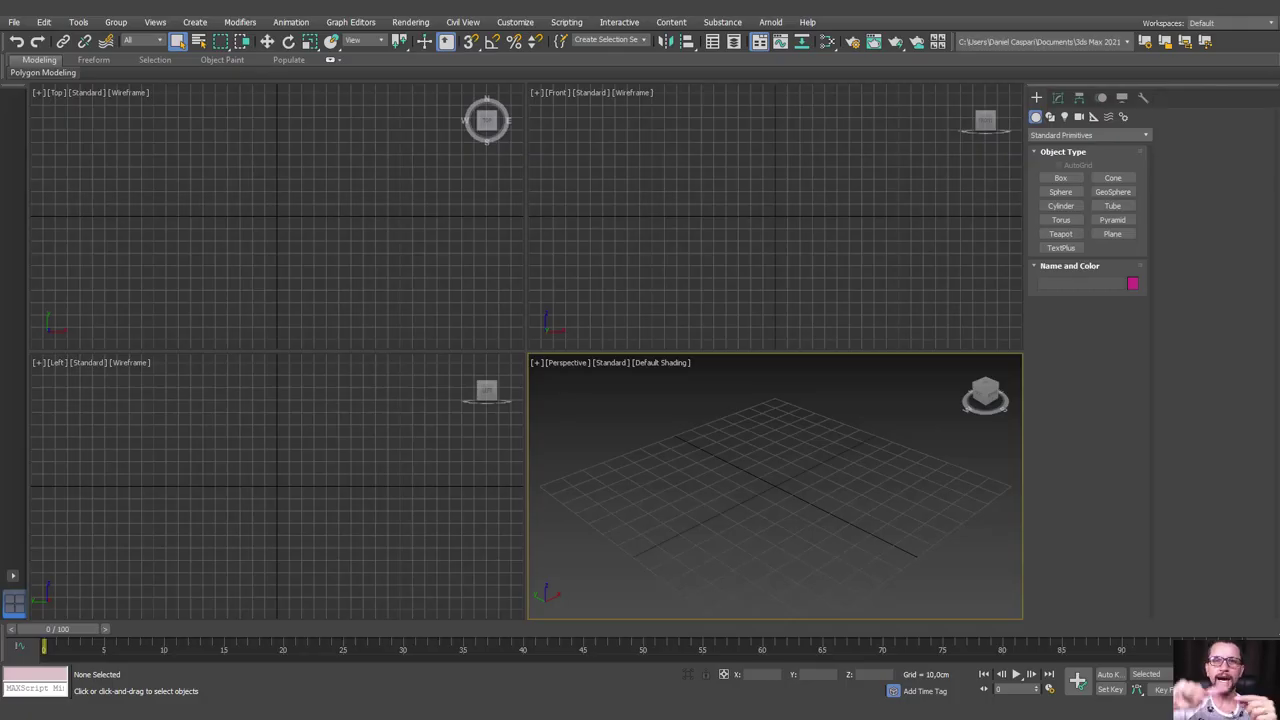
Draw a long box across the grid and set its height
click(1058, 178)
drag(653, 518, 923, 406)
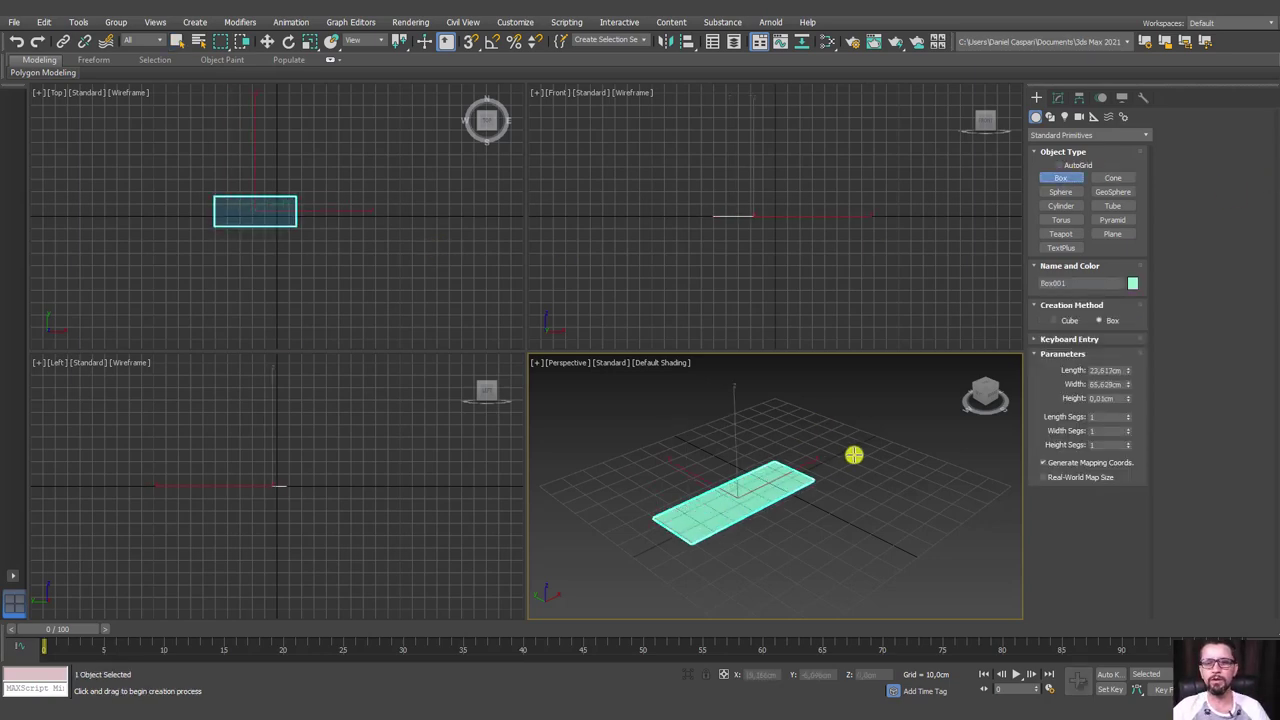
click(911, 391)
Give the box 21 length, 37 width and 20 height segments, with edged faces shown
mouse_move(1128, 416)
mouse_down()
mouse_move(1128, 400)
mouse_move(1131, 423)
mouse_up()
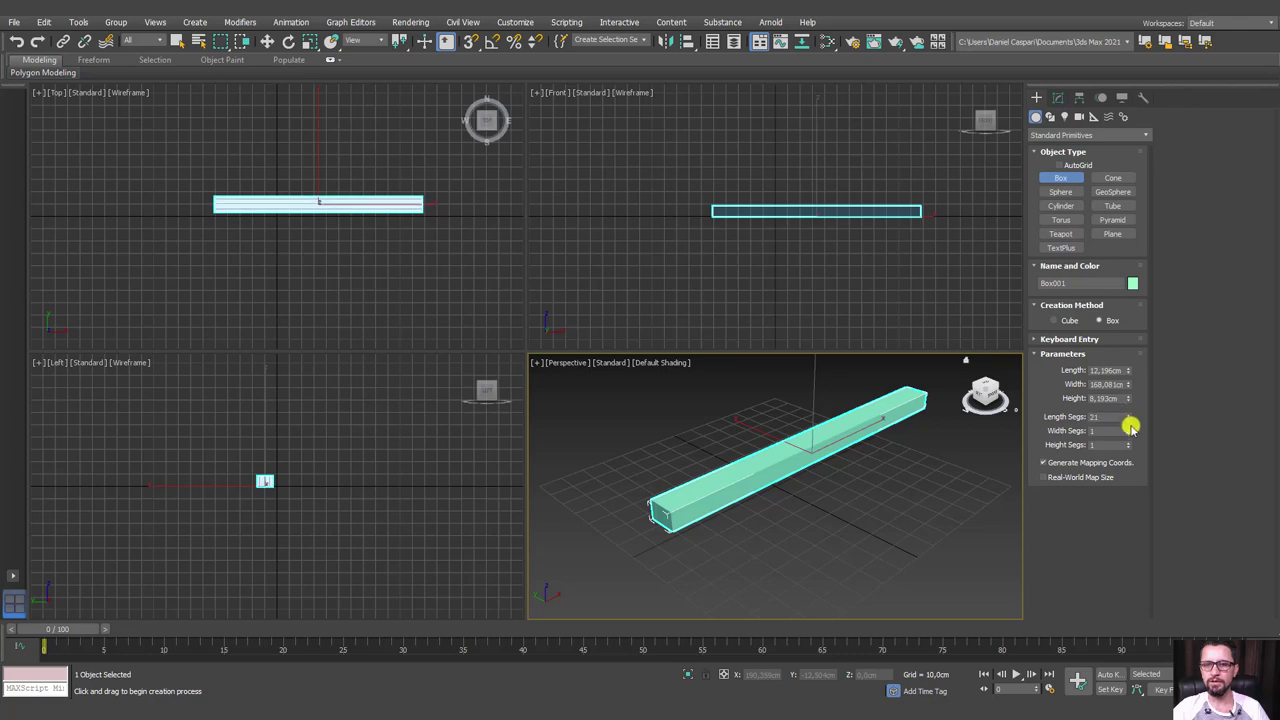
key(F4)
scroll(857, 486, up, 4)
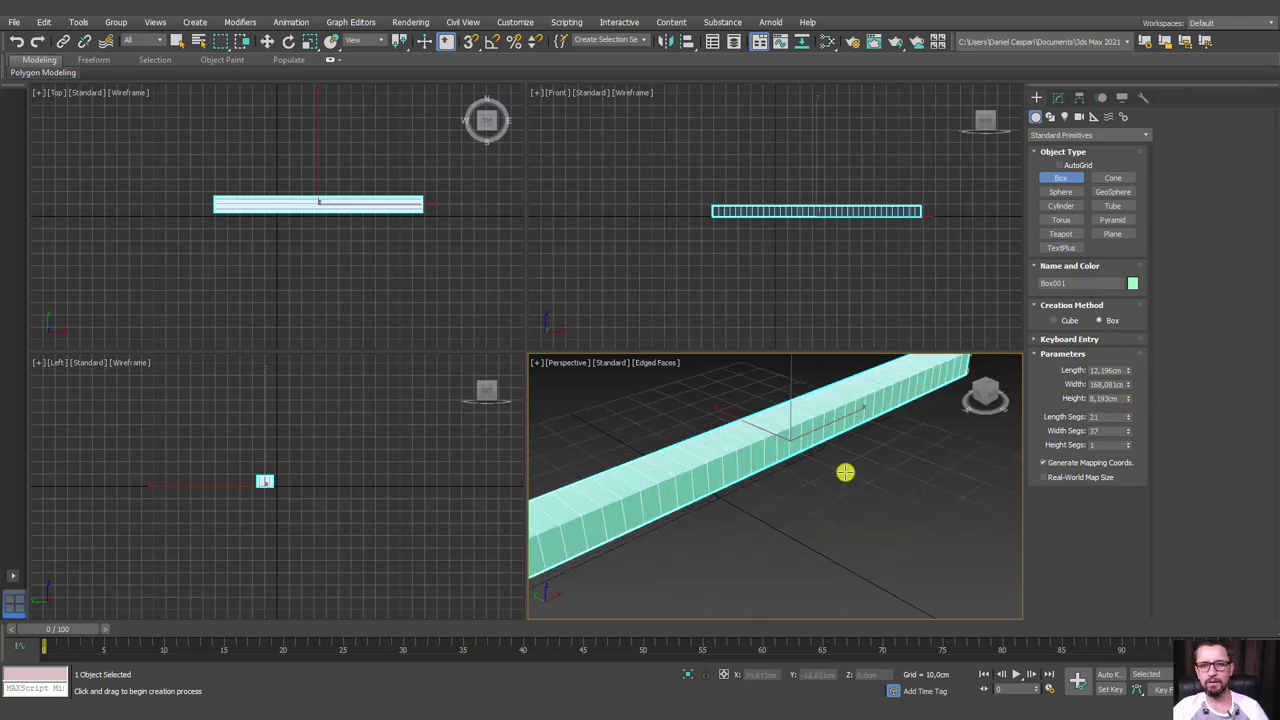
drag(1128, 430, 1128, 432)
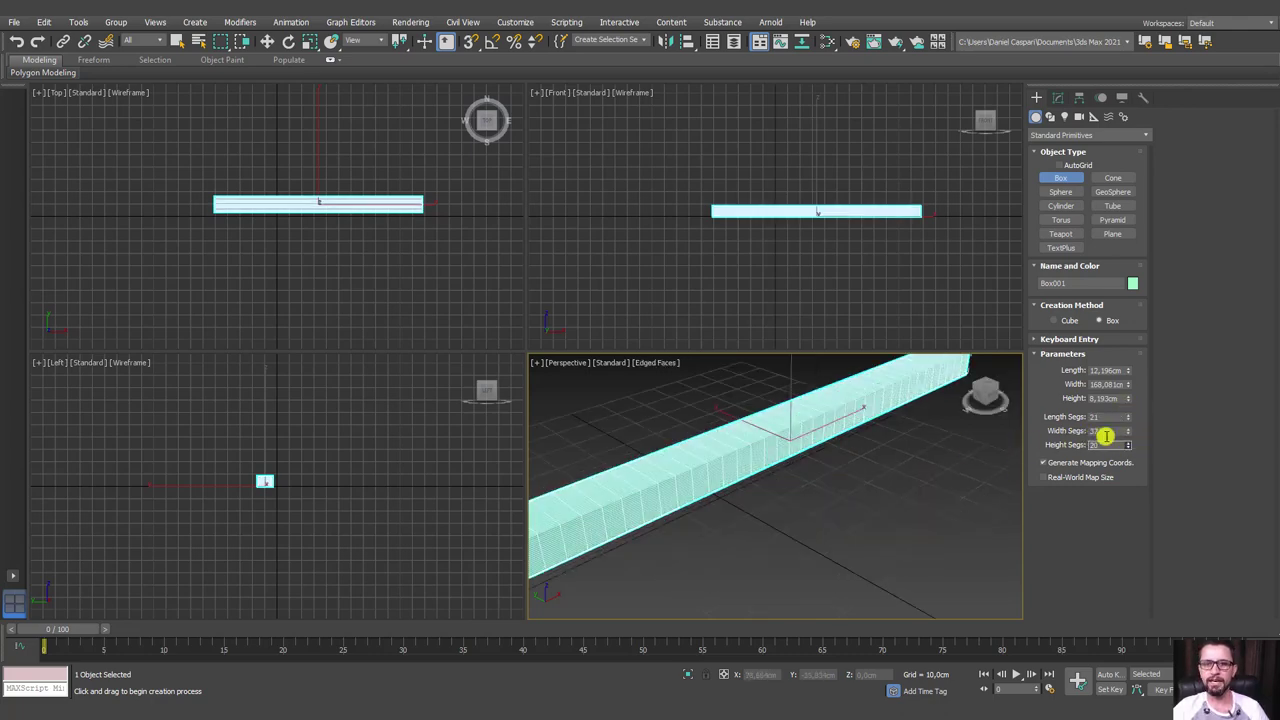
scroll(940, 460, down, 5)
scroll(940, 460, up, 2)
scroll(906, 451, up, 4)
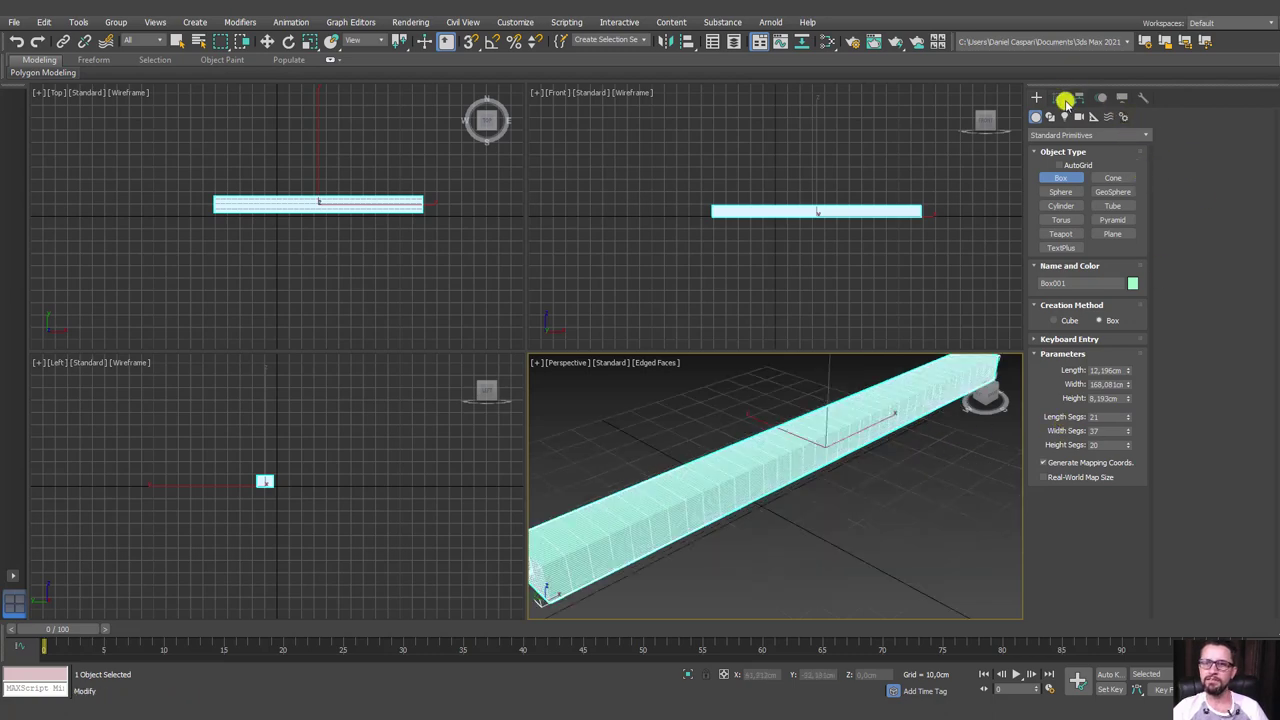
click(1058, 98)
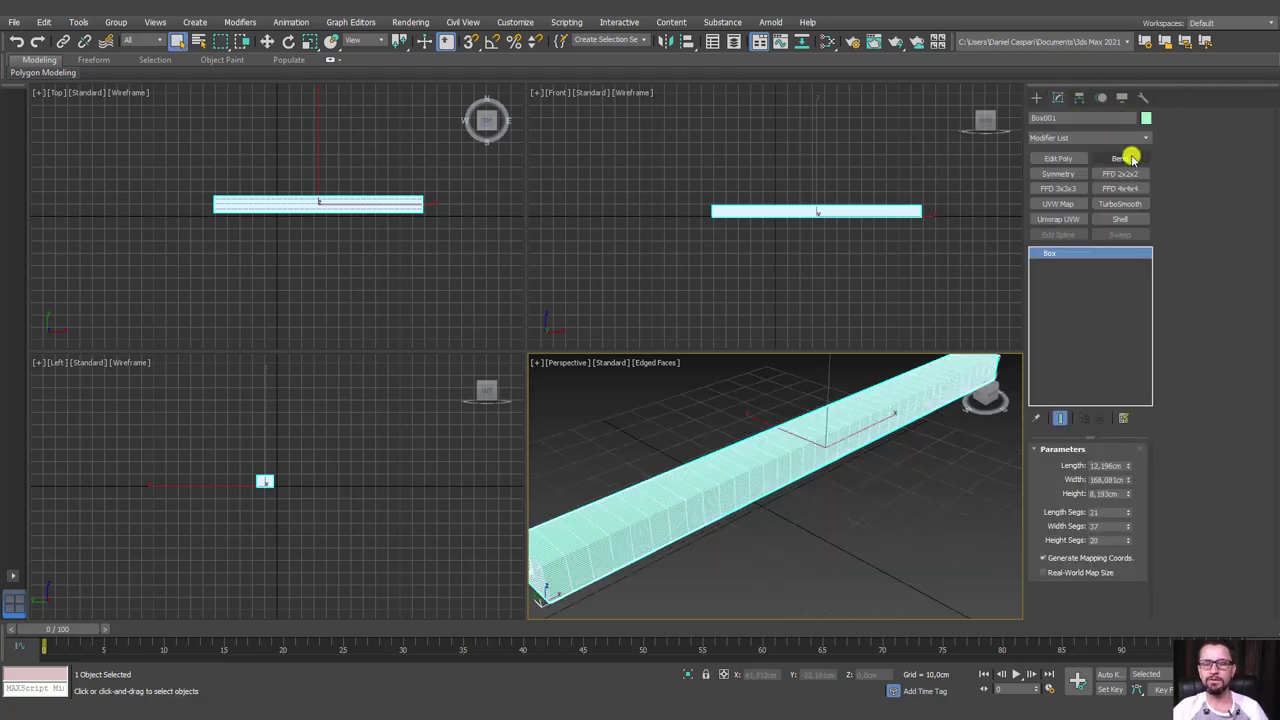
Add a Bend modifier to Box001 on the X axis with a 360° angle
click(1148, 139)
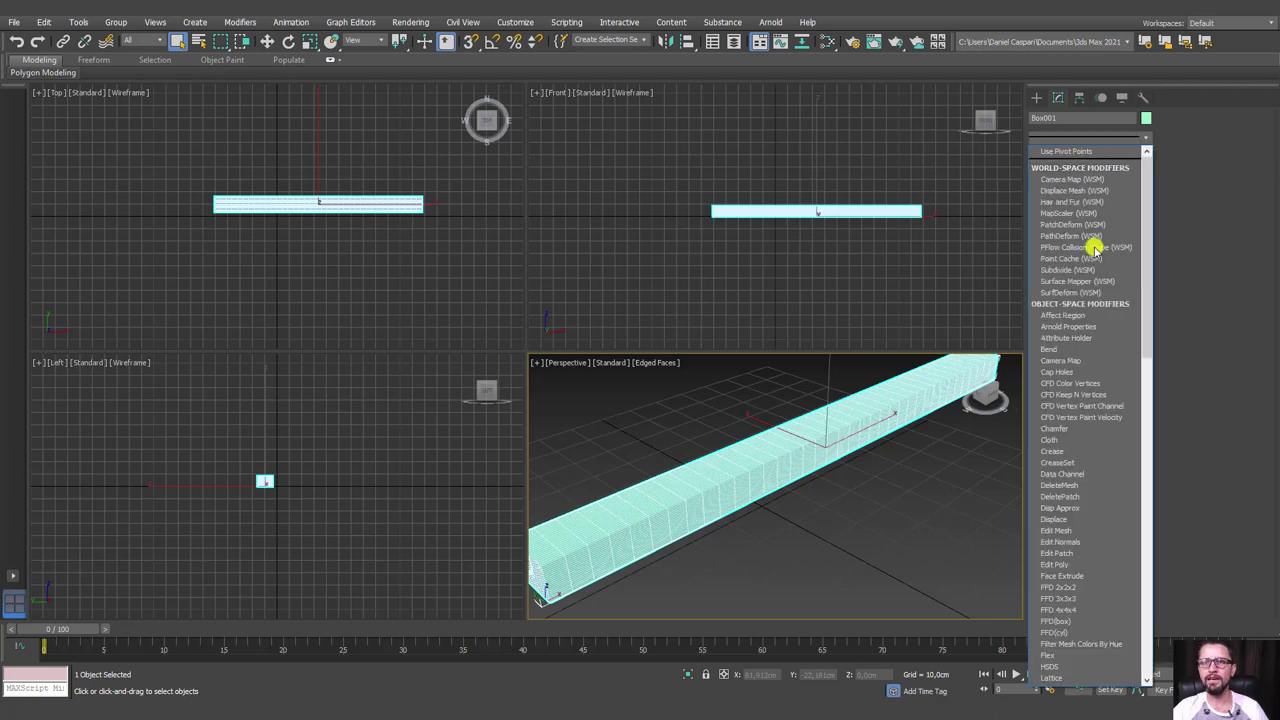
click(1075, 127)
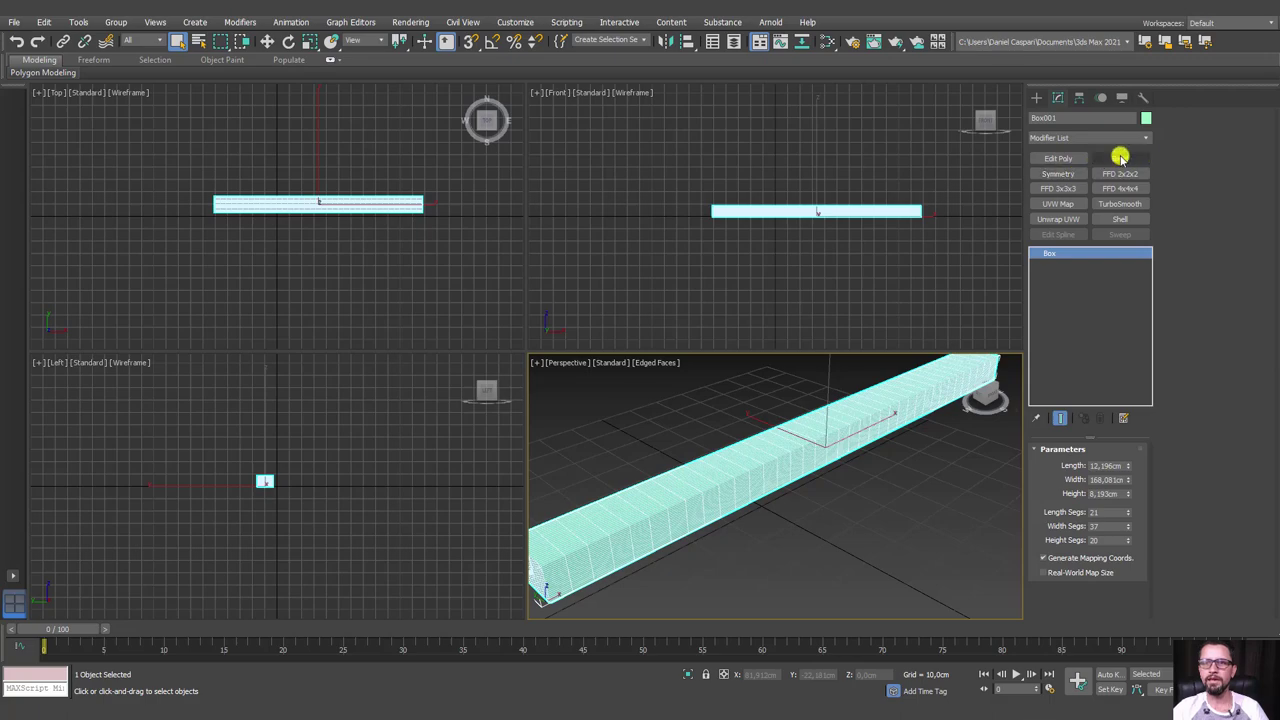
click(1120, 158)
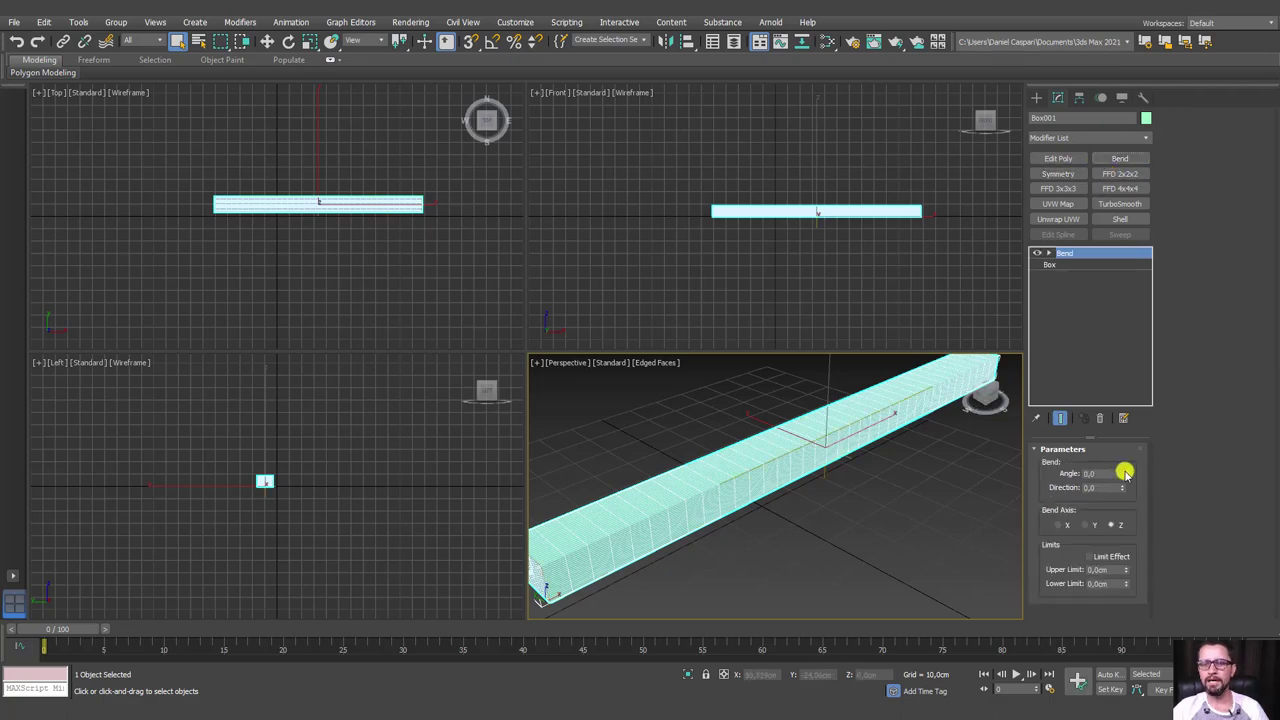
drag(1122, 473, 1130, 389)
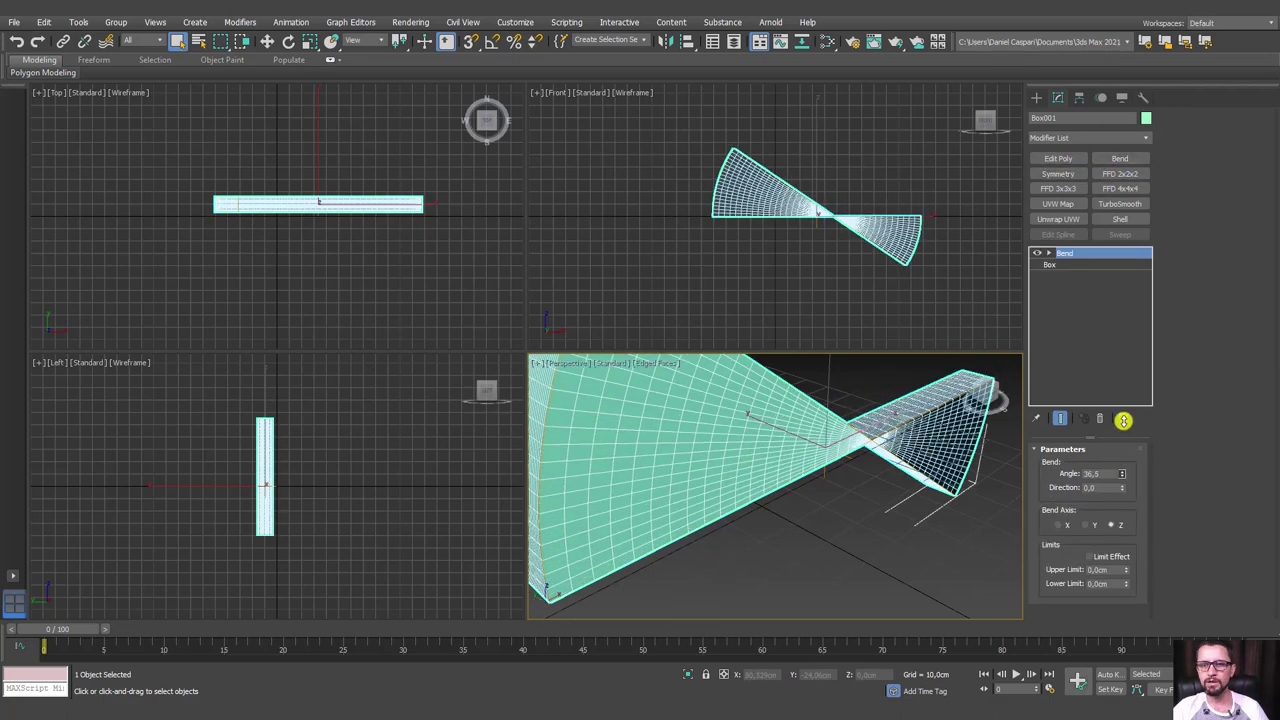
scroll(943, 449, down, 5)
mouse_move(943, 449)
alt+middle_down()
mouse_move(923, 457)
mouse_move(949, 471)
alt+middle_up()
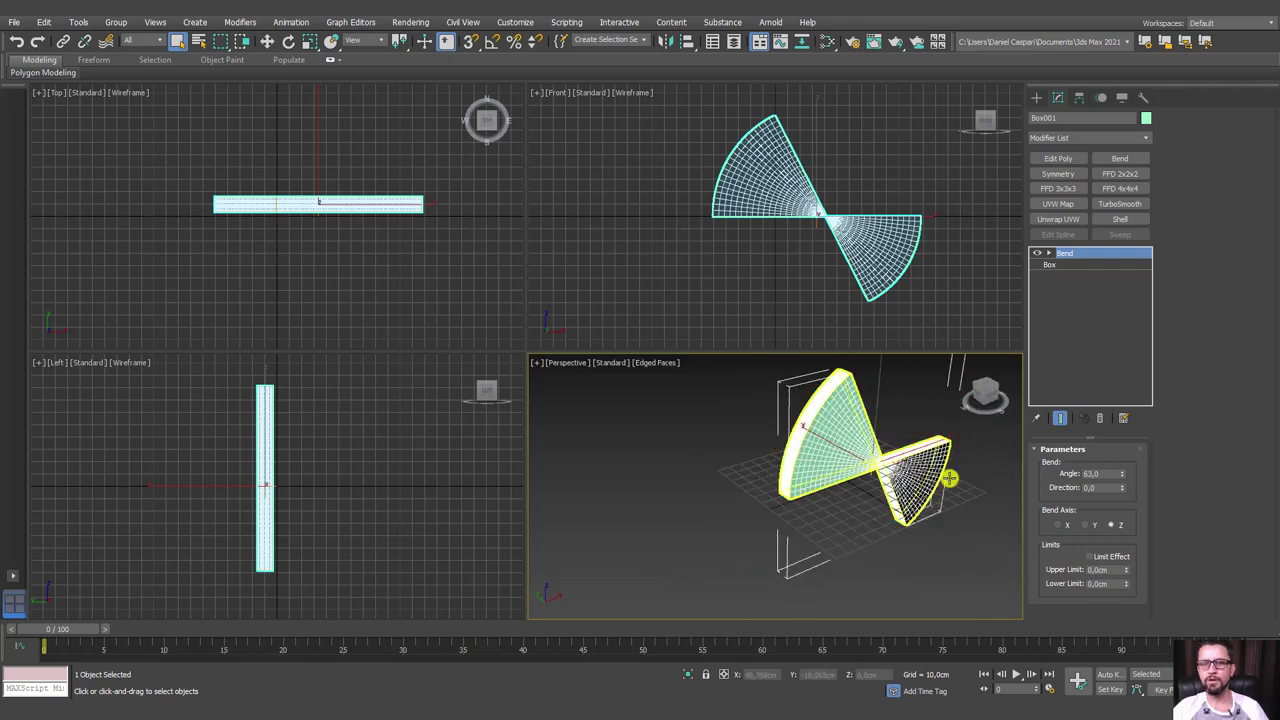
click(1084, 526)
click(1058, 525)
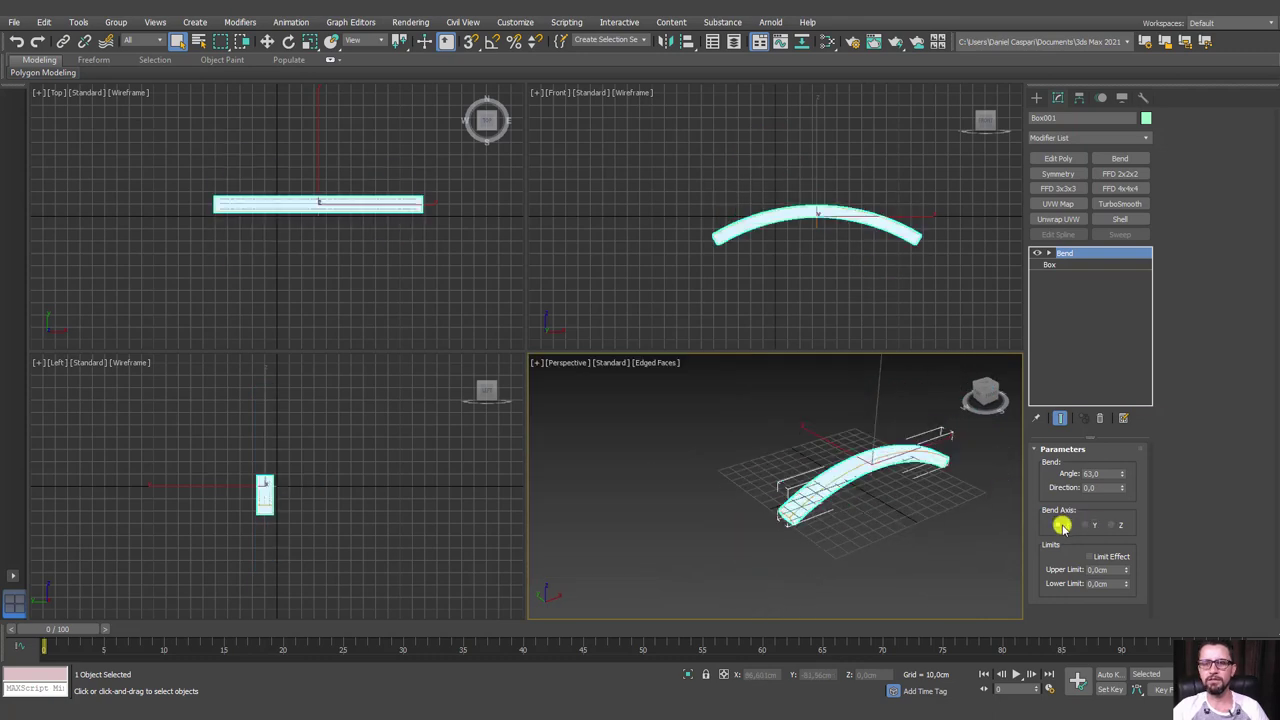
scroll(928, 530, up, 3)
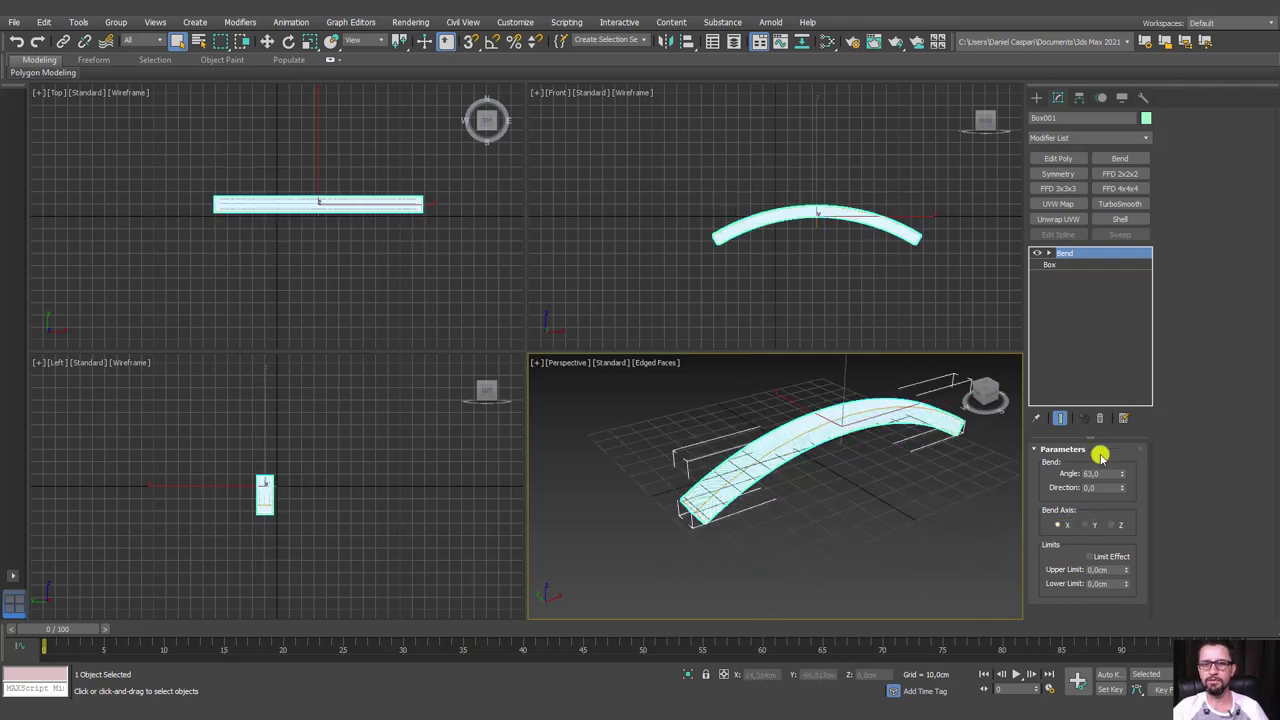
mouse_move(1122, 478)
mouse_down()
mouse_move(1120, 420)
mouse_move(1049, 177)
mouse_move(1155, 79)
mouse_up()
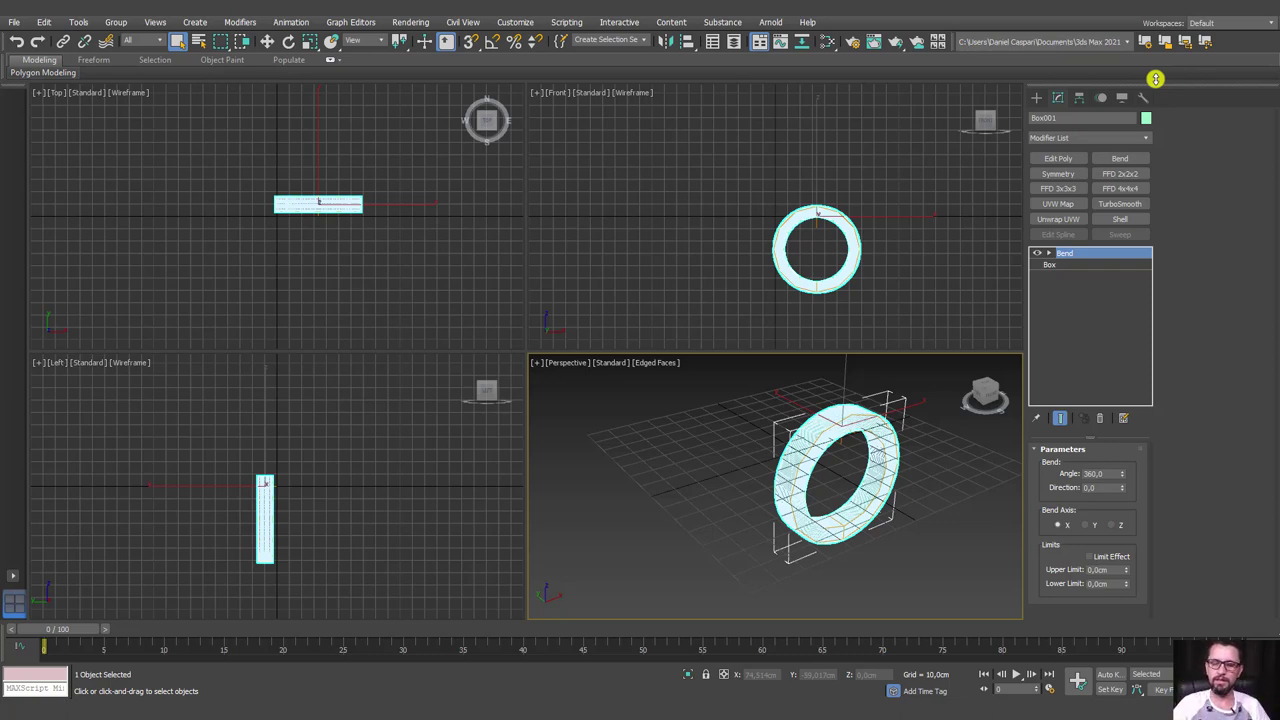
Delete the bent ring and maximize the Perspective viewport with Alt+W
key(Delete)
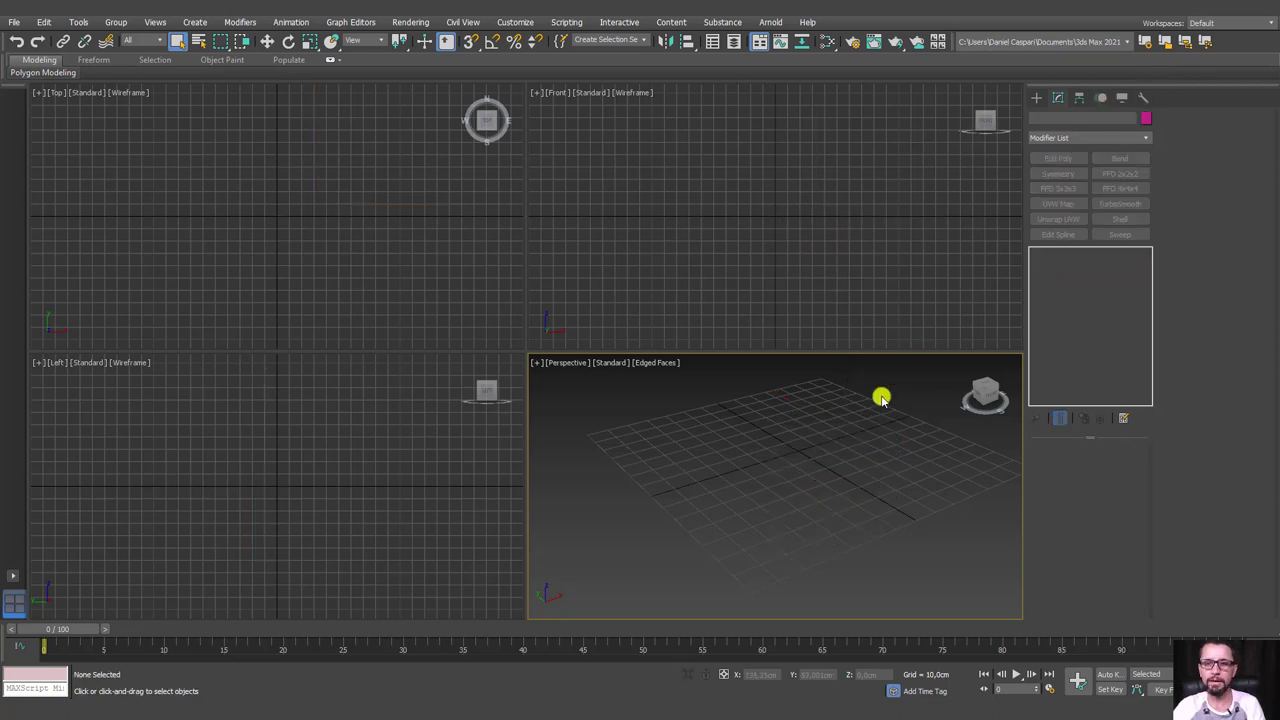
mouse_move(880, 394)
middle_down()
mouse_move(823, 451)
mouse_move(806, 490)
mouse_move(780, 434)
middle_up()
key(alt+w)
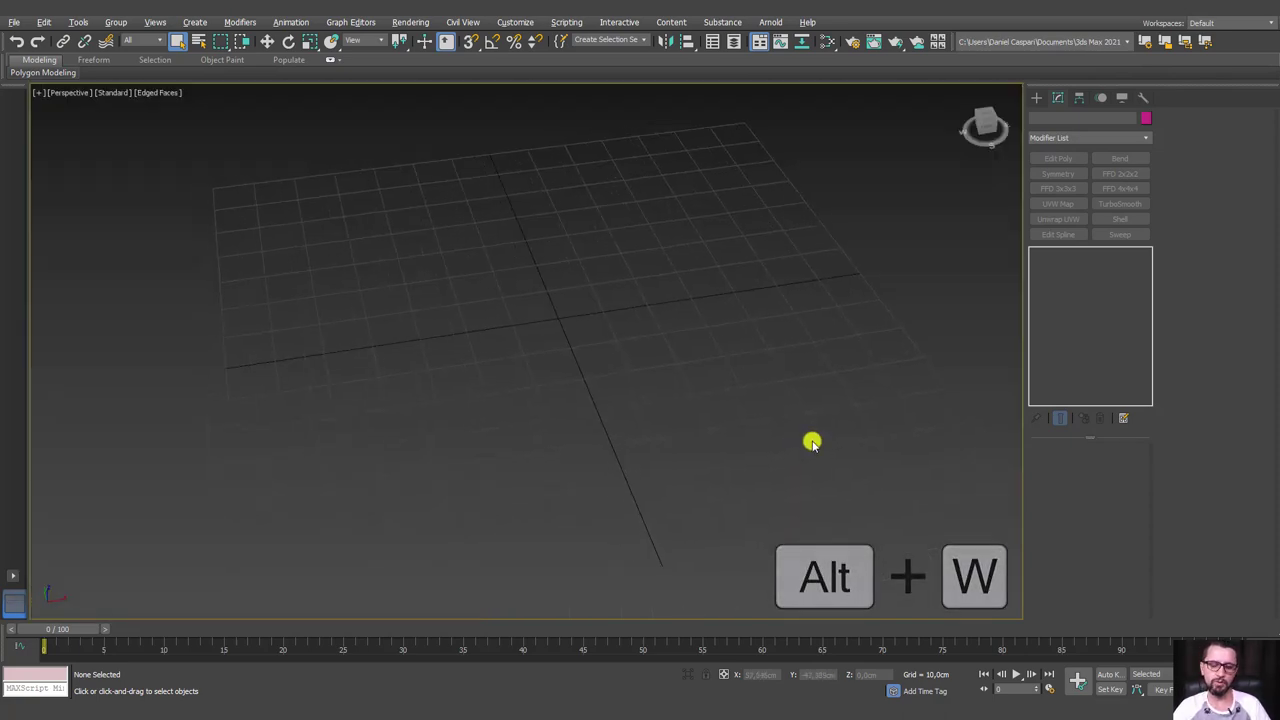
middle_drag(811, 440, 788, 469)
Draw a 4×4-segment plane, about 66 × 94 cm, on the grid
click(1037, 97)
click(1112, 233)
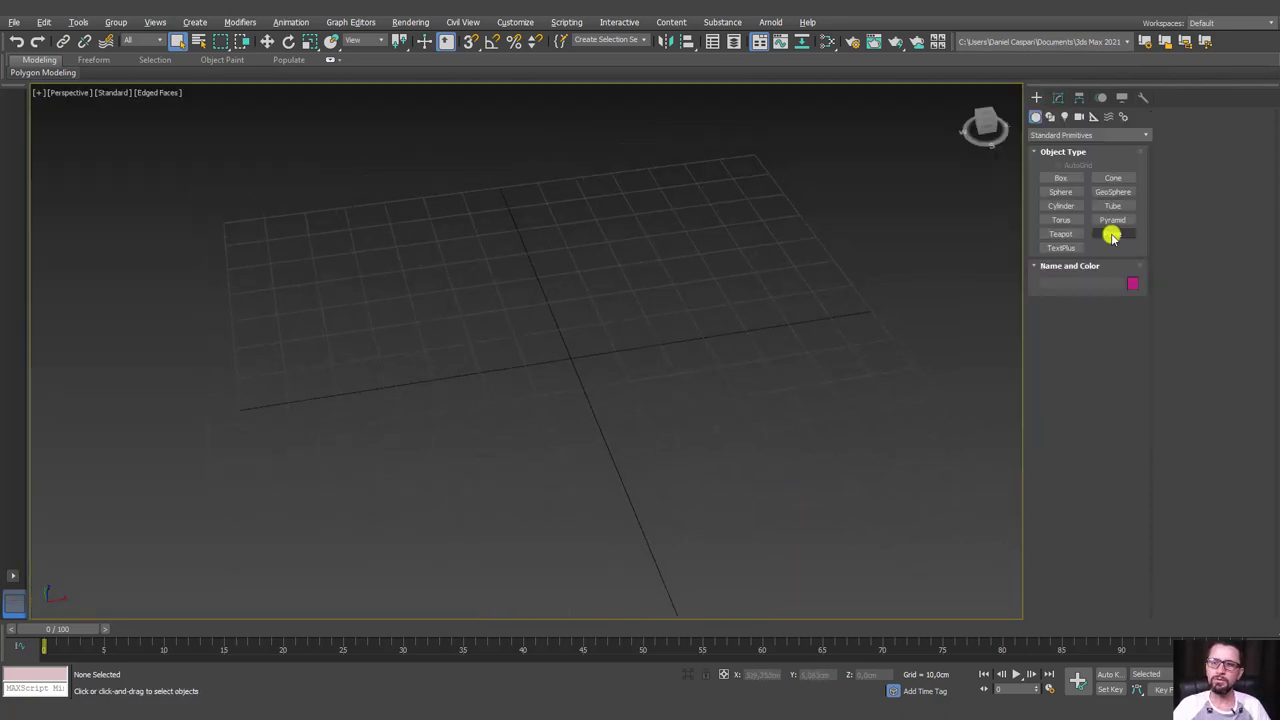
drag(377, 293, 391, 306)
drag(566, 356, 884, 425)
scroll(814, 420, up, 2)
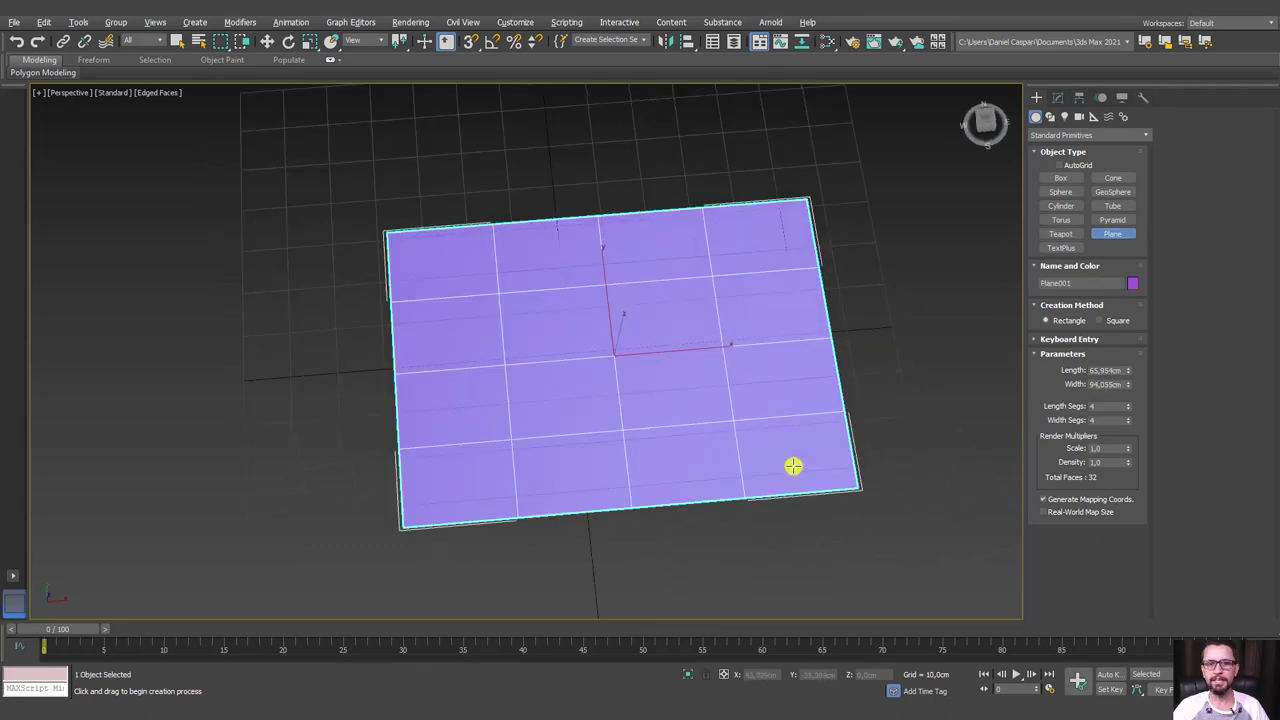
scroll(794, 466, down, 3)
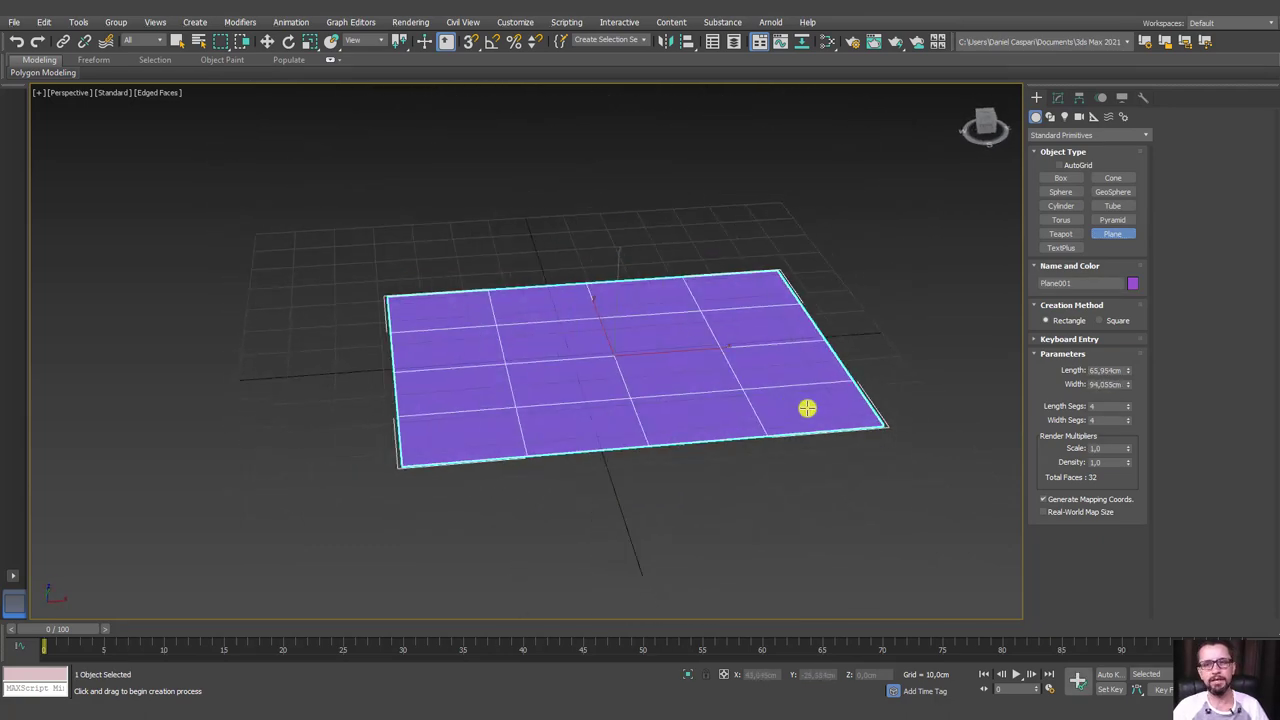
middle_drag(807, 408, 788, 367)
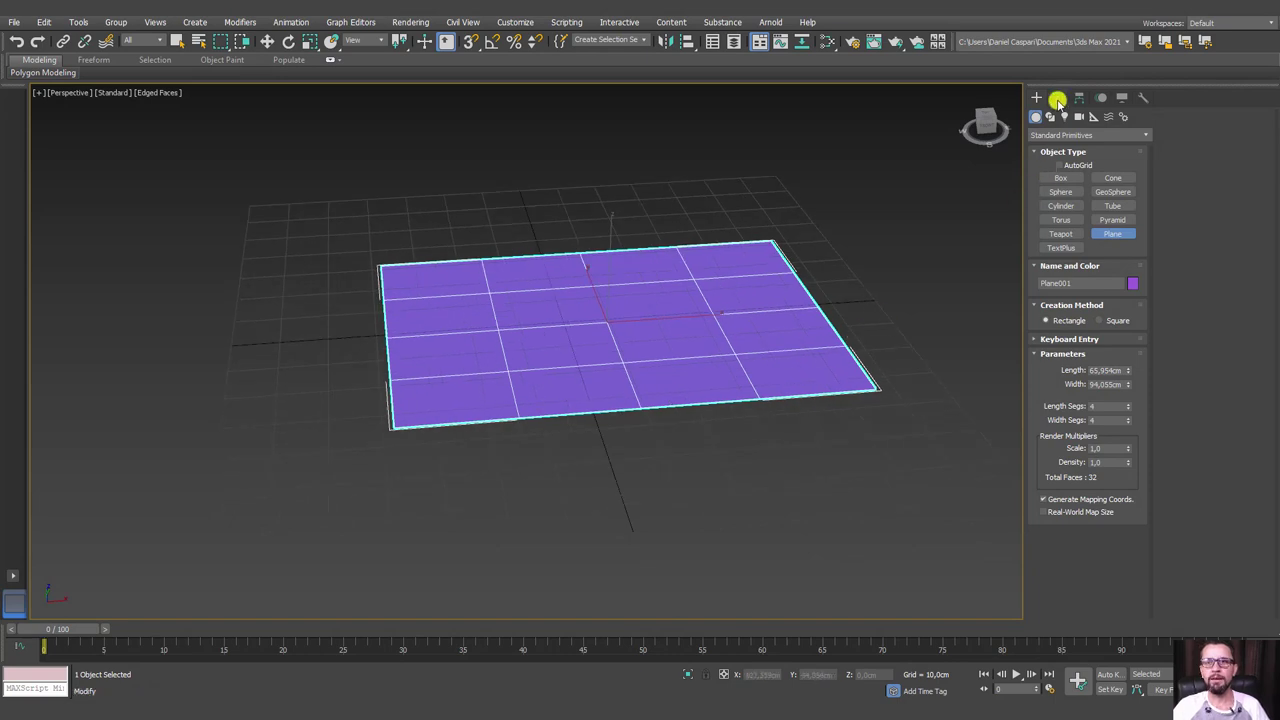
click(1058, 97)
Apply Edit Poly to Plane001 and expand the Polygon Modeling commands
click(1058, 158)
scroll(850, 280, up, 3)
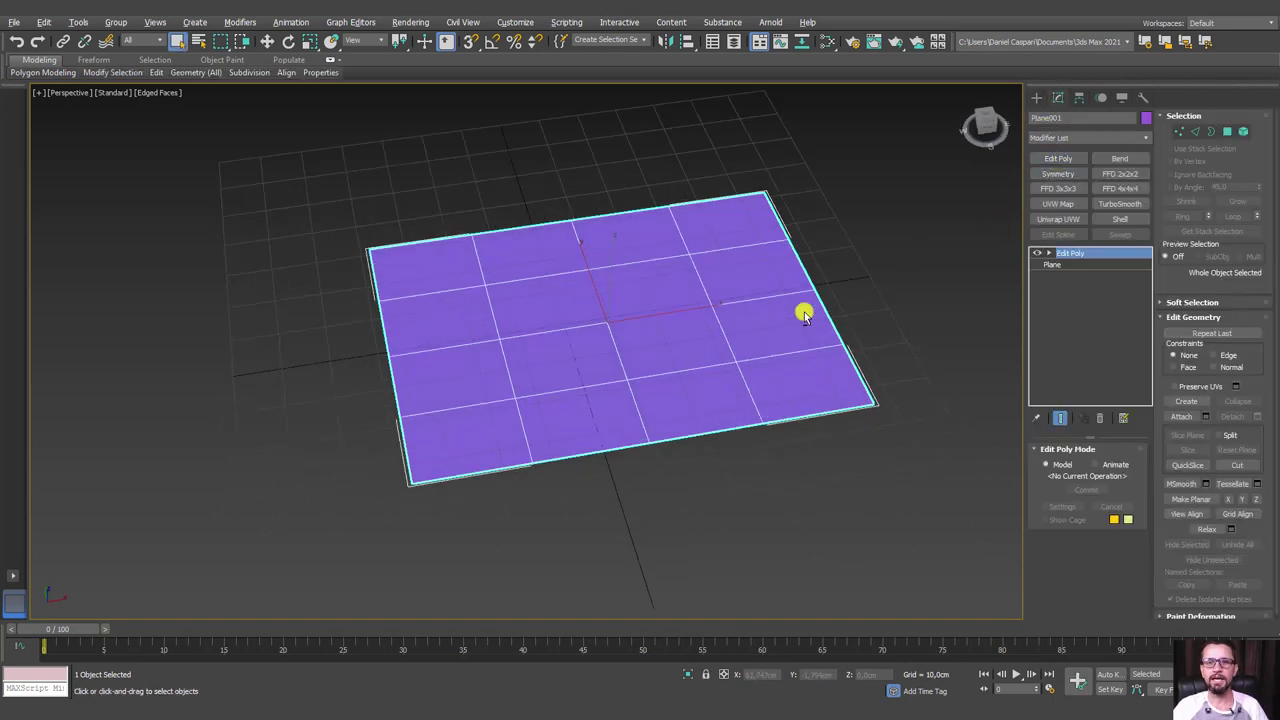
scroll(800, 295, down, 1)
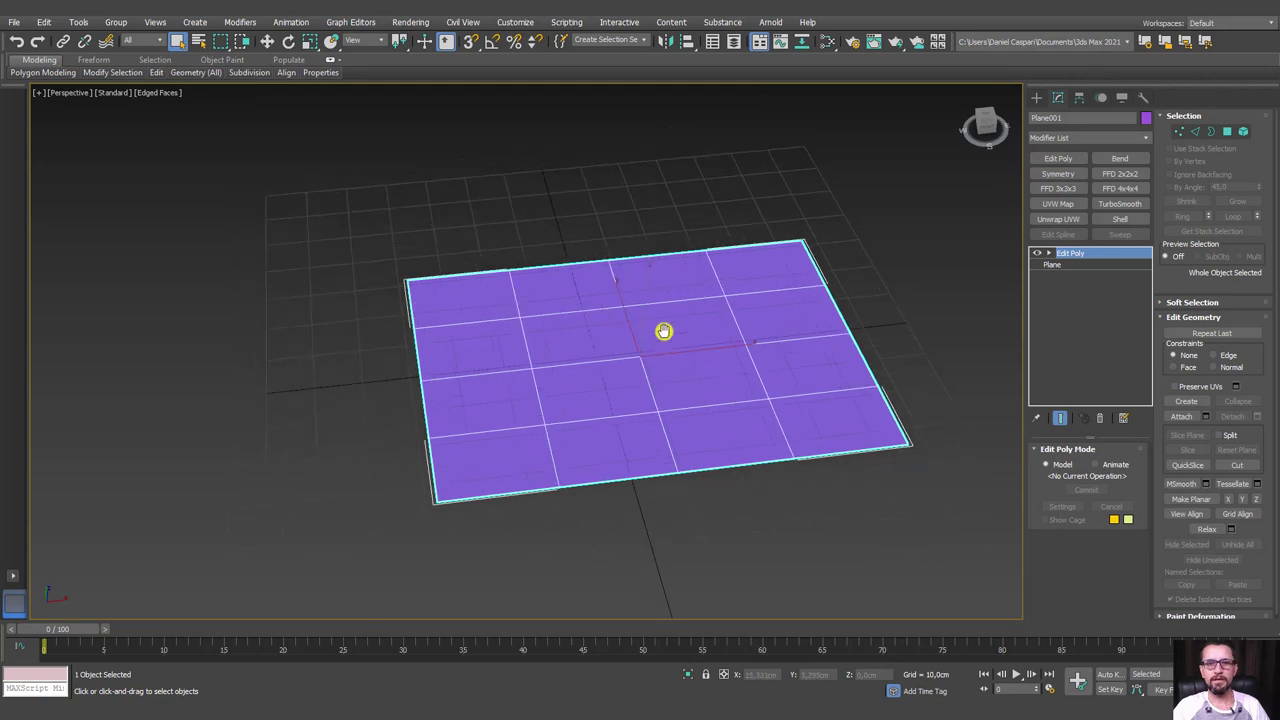
middle_drag(636, 300, 664, 331)
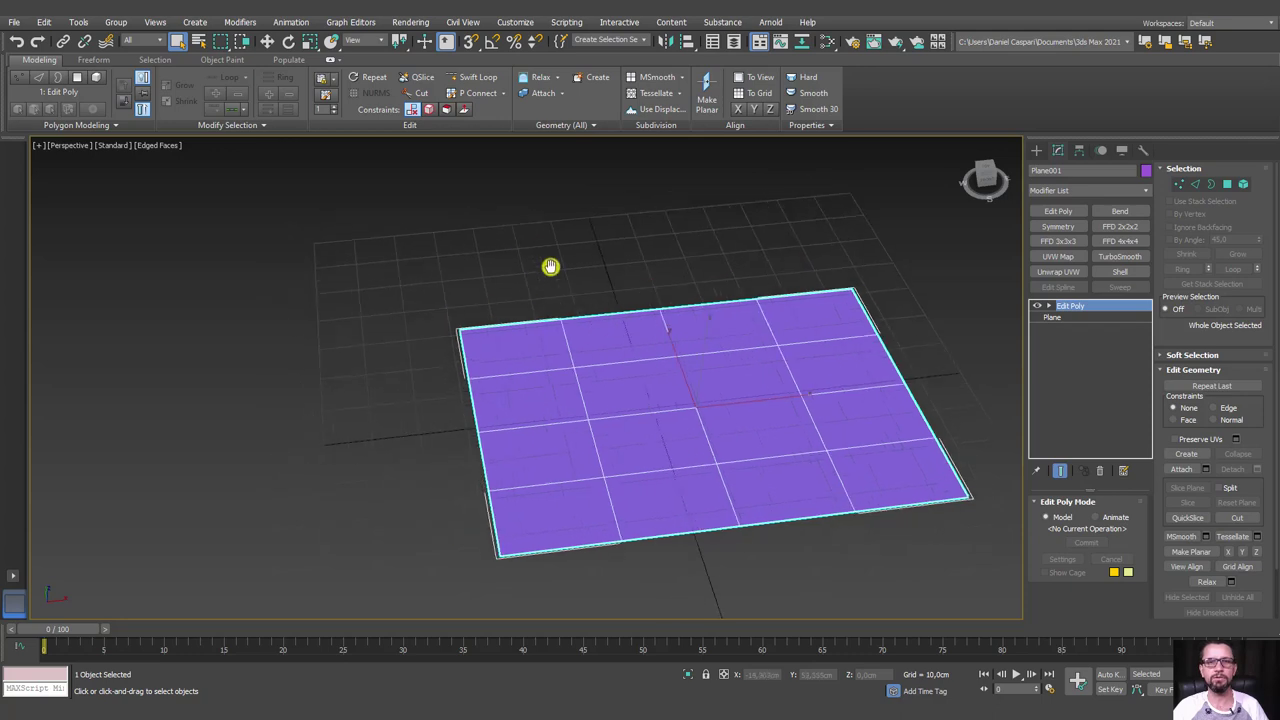
click(86, 124)
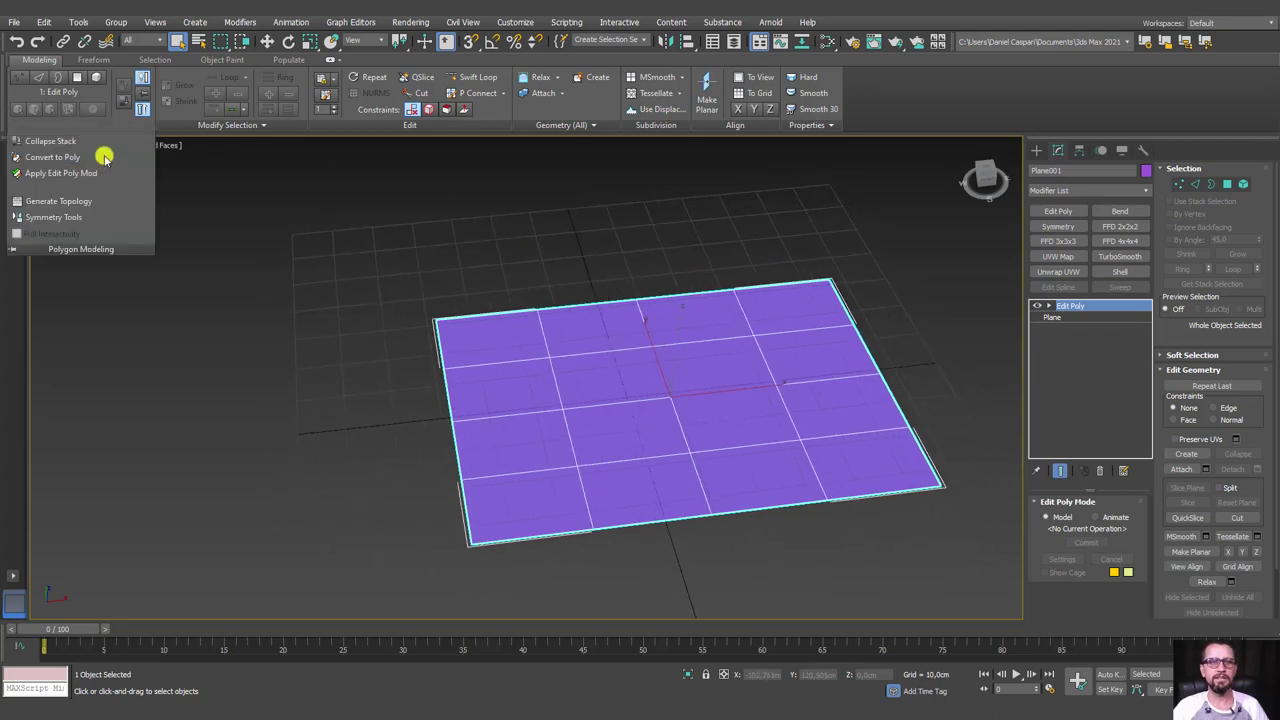
In Generate Topology, try the cross-split pattern, then apply the even quad grid pattern
click(66, 202)
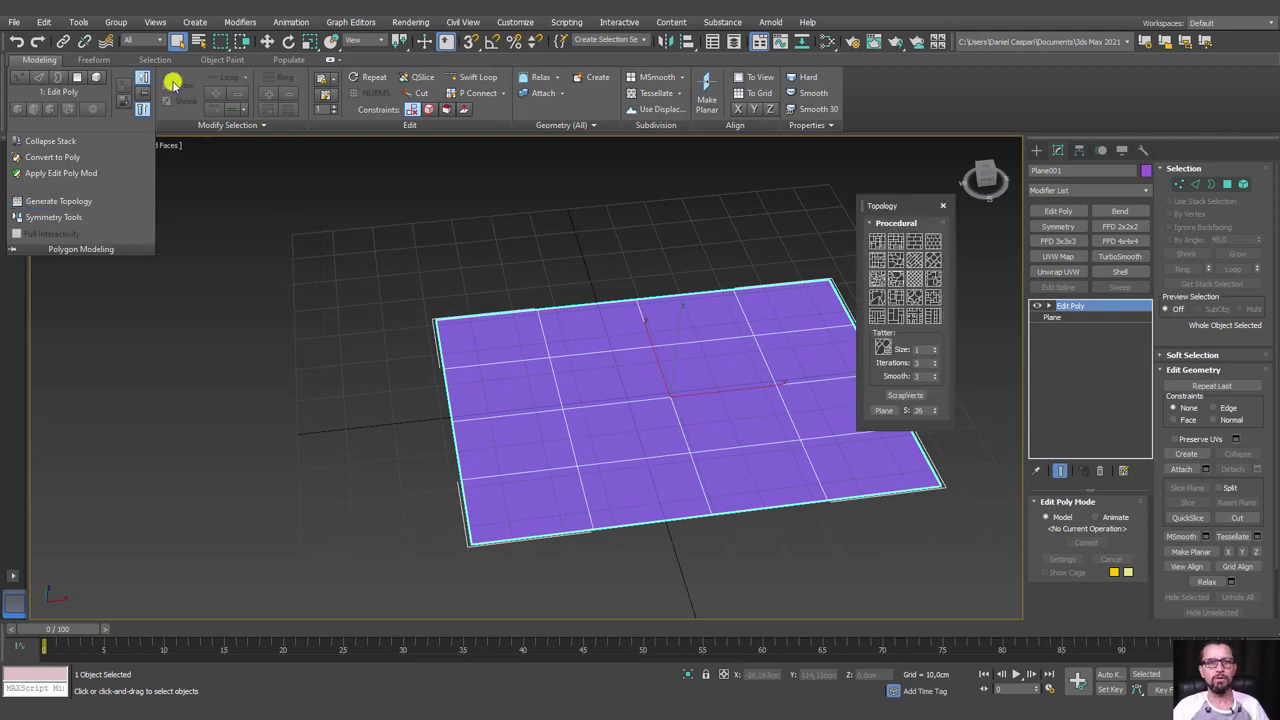
click(336, 60)
drag(909, 206, 227, 141)
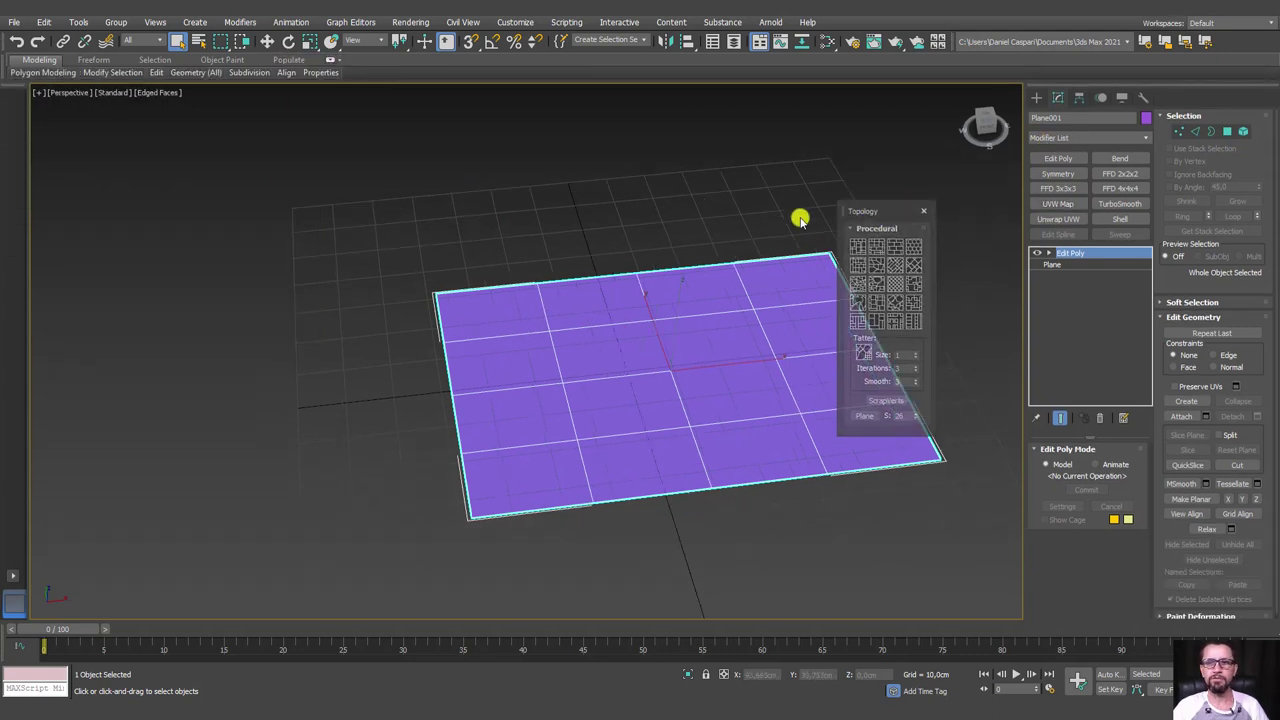
middle_drag(483, 231, 409, 206)
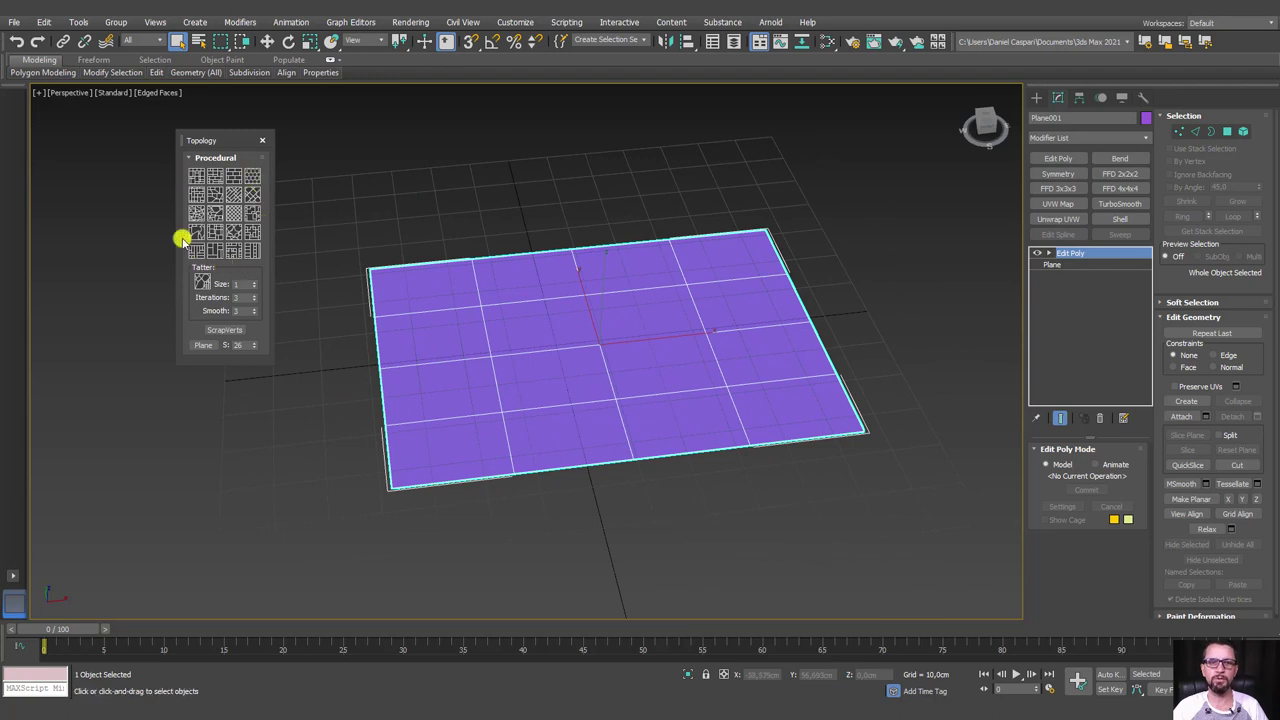
click(196, 175)
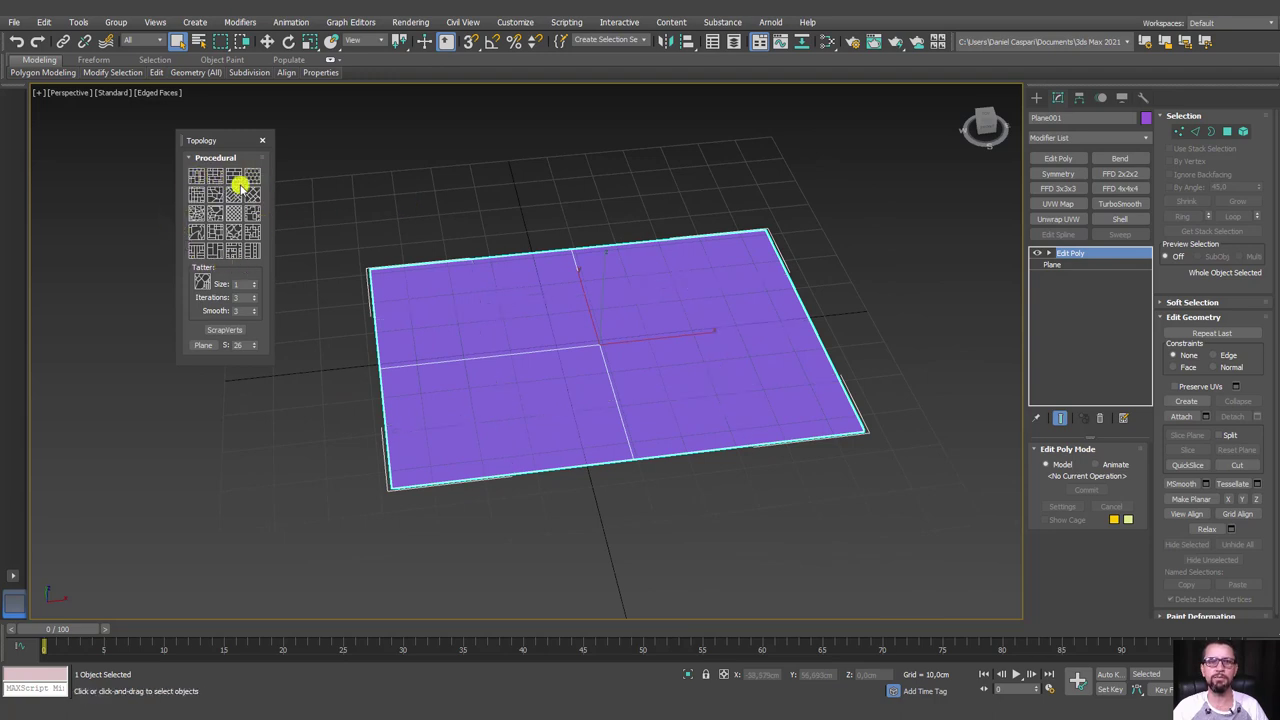
alt+middle_drag(703, 391, 686, 369)
click(215, 194)
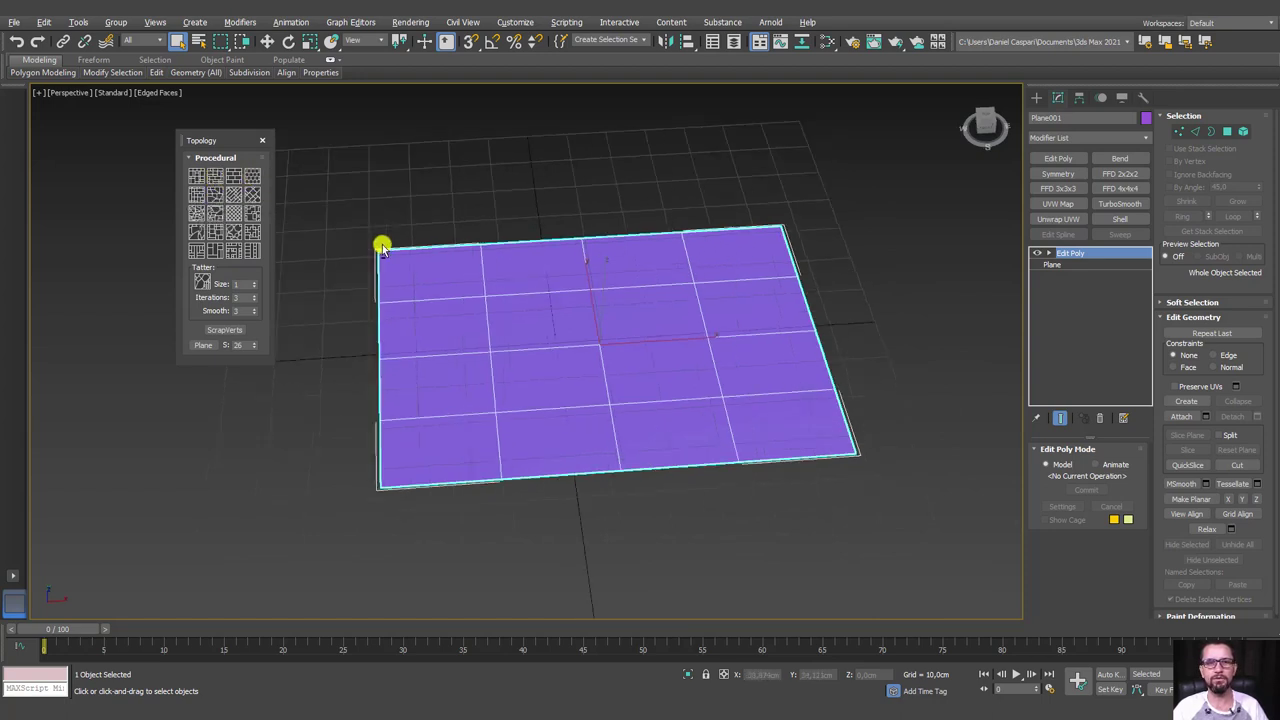
alt+middle_drag(383, 243, 259, 178)
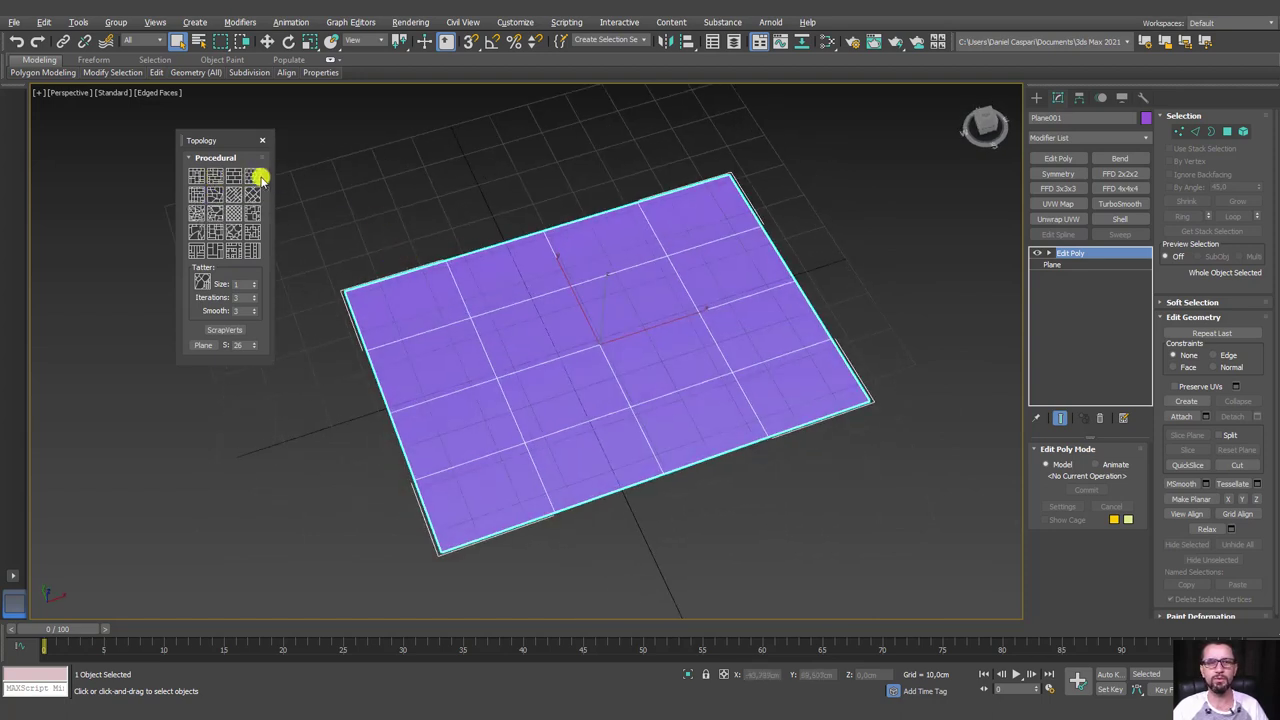
In Edge mode, select an edge and test a topology pattern, then undo it
click(1048, 254)
click(1073, 276)
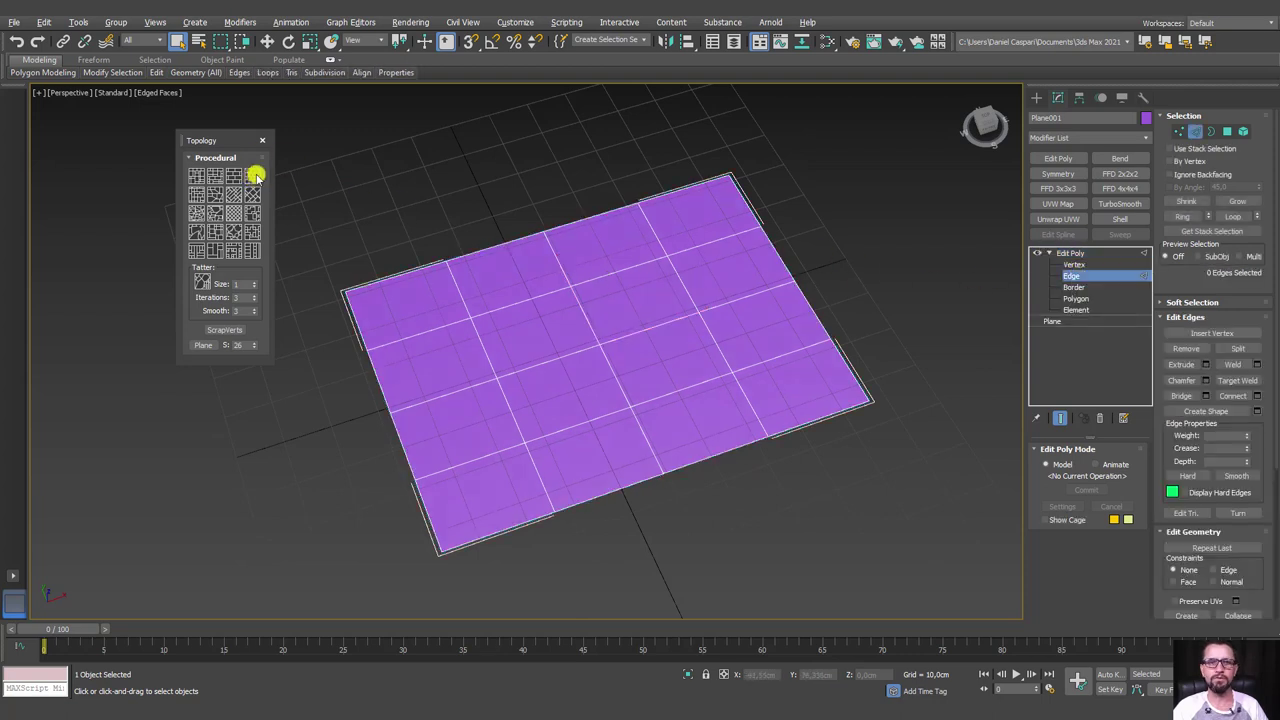
click(474, 323)
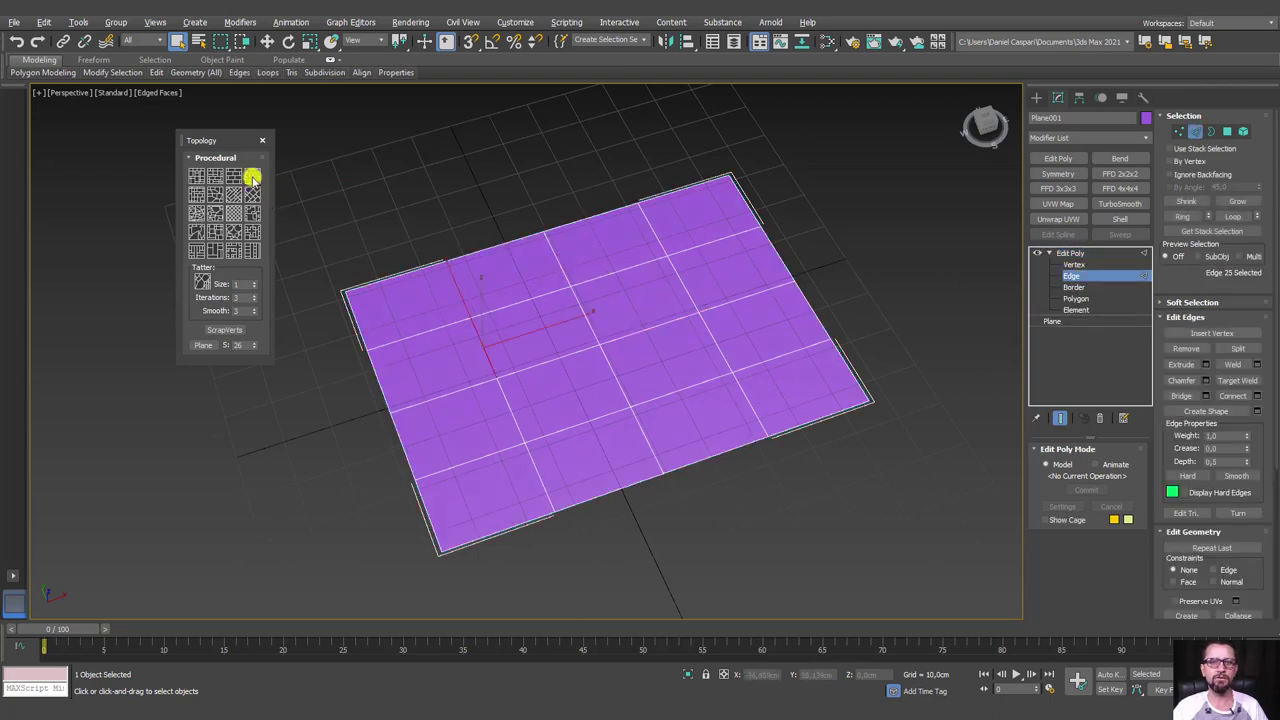
click(252, 178)
alt+middle_drag(651, 323, 417, 223)
key(ctrl+z)
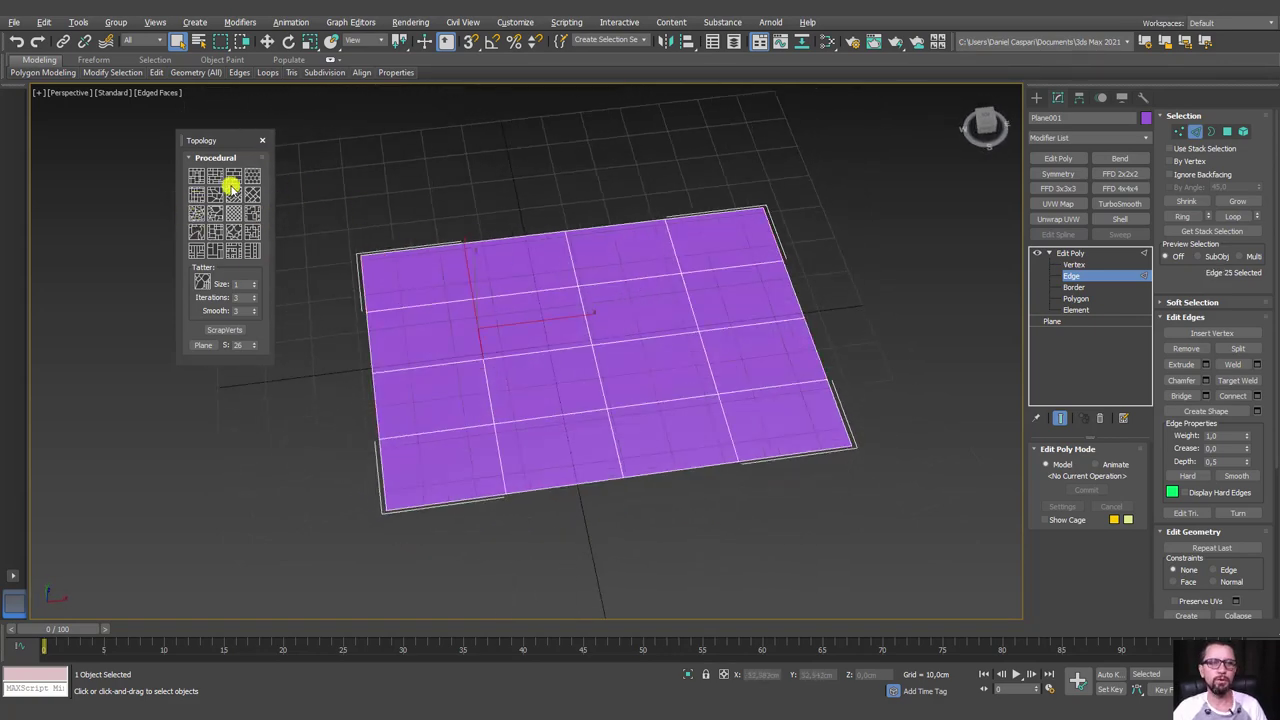
alt+middle_drag(712, 359, 590, 336)
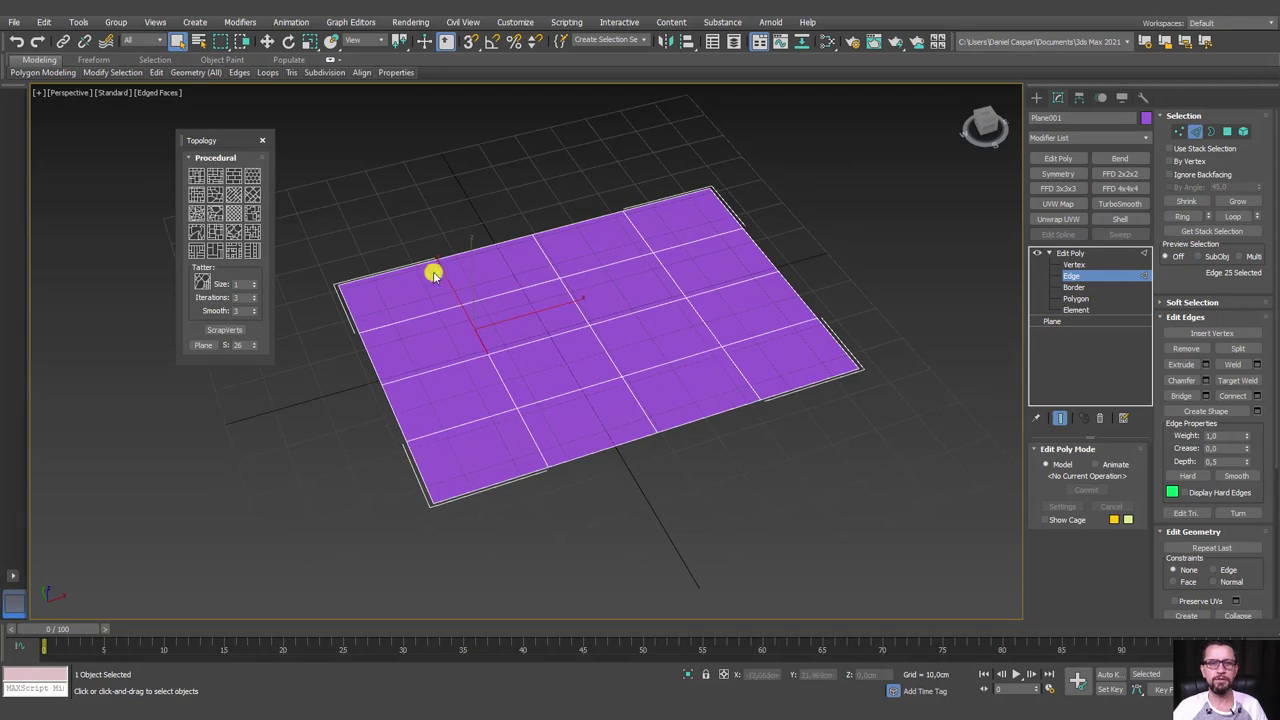
Apply the diagonal diamond Topology pattern to the plane and close the patterns panel
click(258, 213)
mouse_move(651, 314)
alt+middle_down()
mouse_move(645, 330)
mouse_move(706, 294)
mouse_move(754, 320)
mouse_move(758, 347)
mouse_move(663, 291)
mouse_move(757, 280)
mouse_move(766, 309)
mouse_move(742, 305)
mouse_move(706, 366)
alt+middle_up()
mouse_move(603, 286)
mouse_down()
mouse_move(589, 197)
mouse_move(570, 194)
mouse_up()
alt+middle_drag(740, 329, 740, 382)
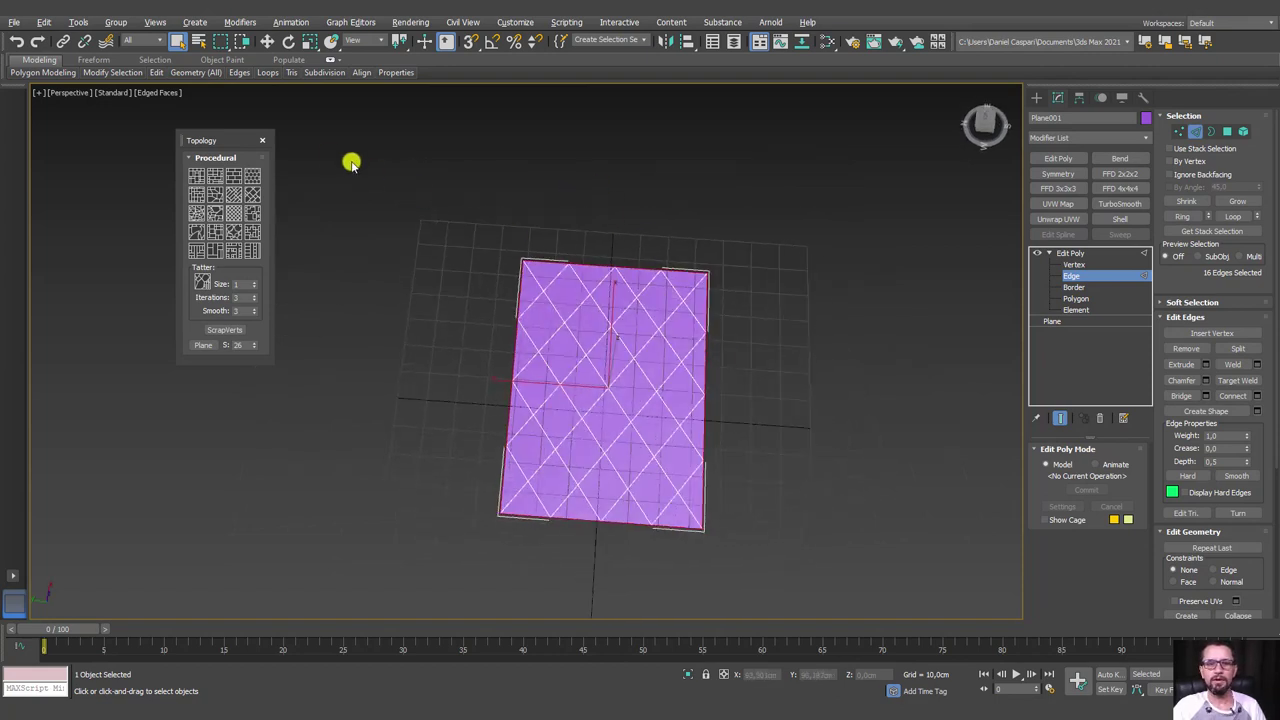
click(265, 140)
alt+middle_drag(770, 322, 751, 274)
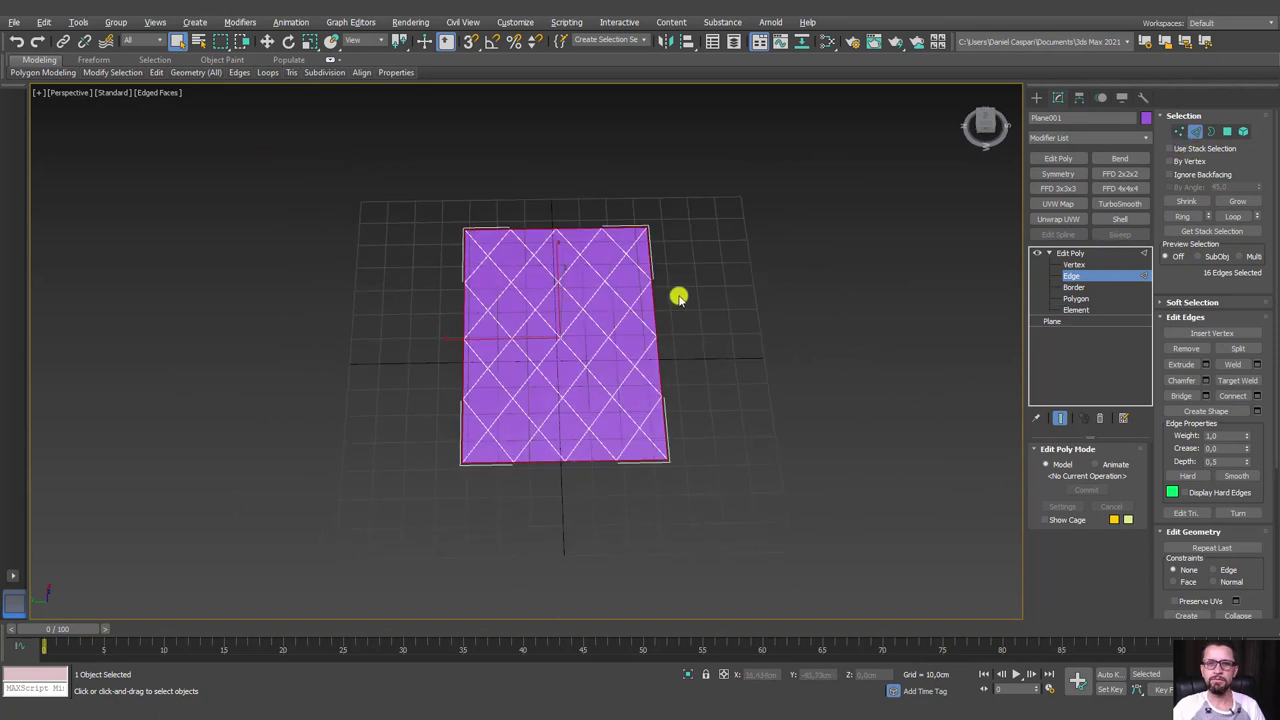
Box-select the plane's side edges and scale them outward to widen the plane
drag(626, 432, 483, 518)
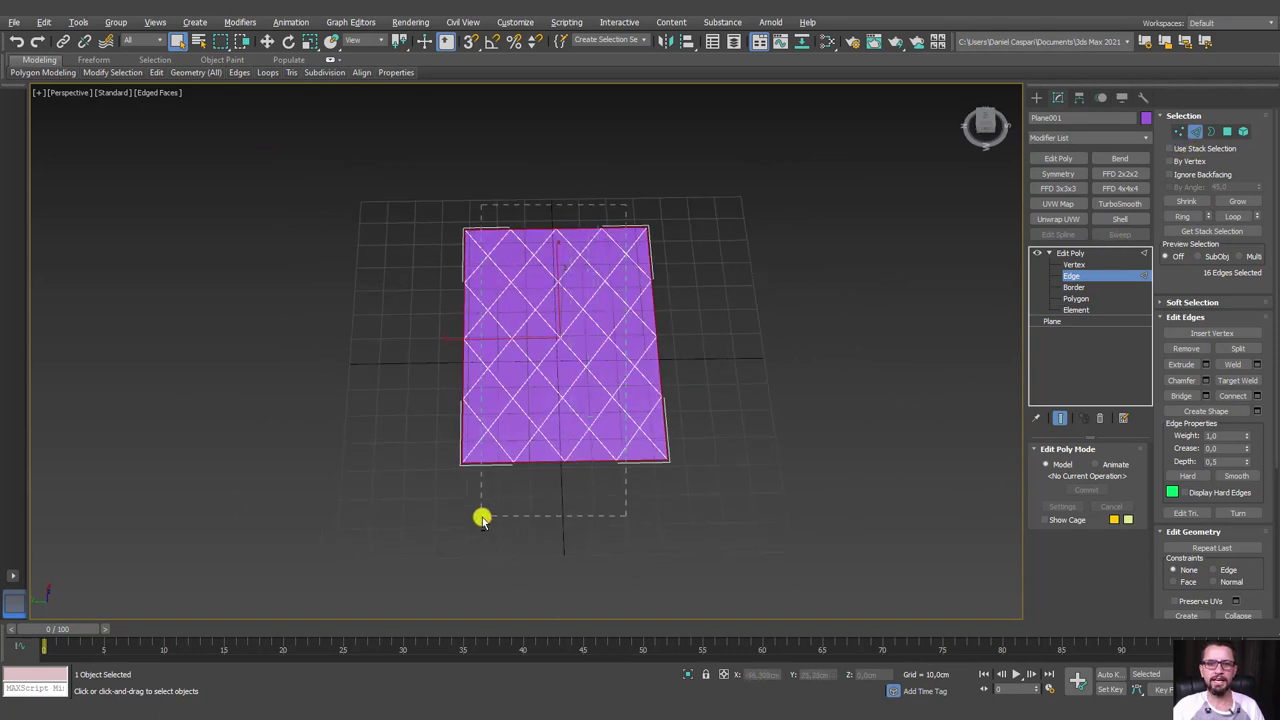
mouse_move(618, 495)
alt+middle_down()
mouse_move(620, 517)
mouse_move(633, 448)
alt+middle_up()
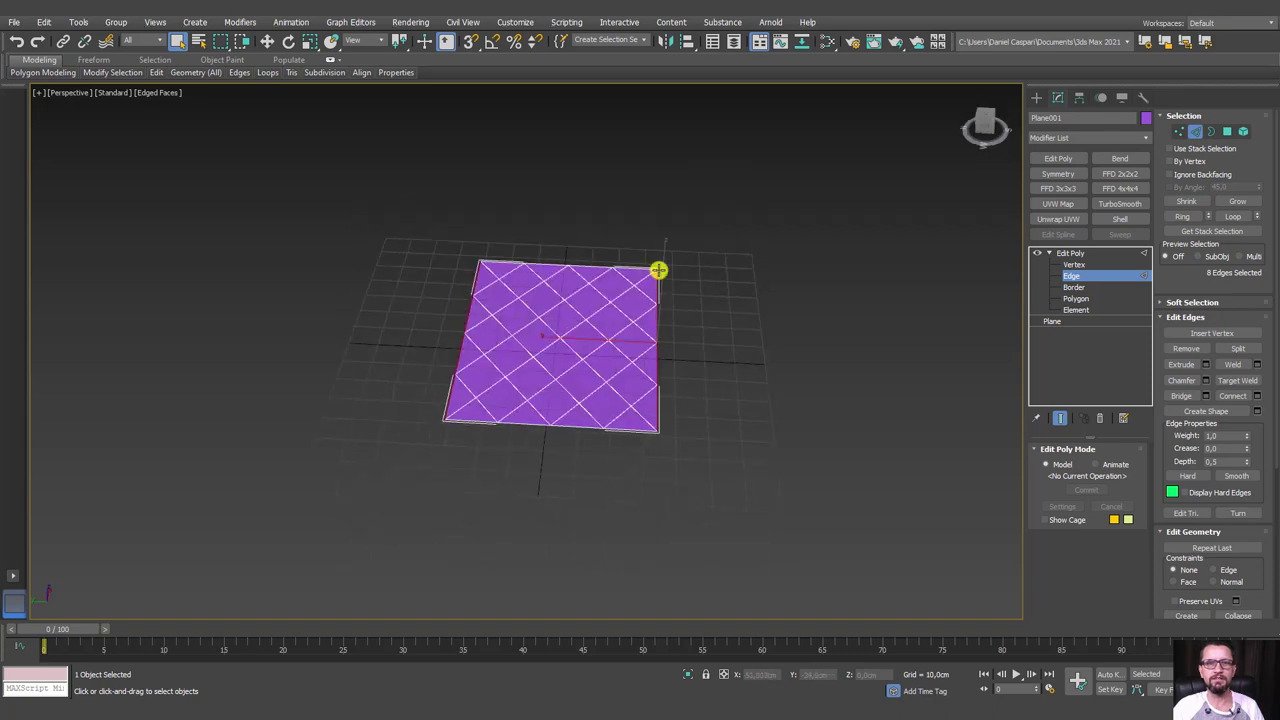
key(e)
key(r)
alt+middle_drag(654, 246, 510, 123)
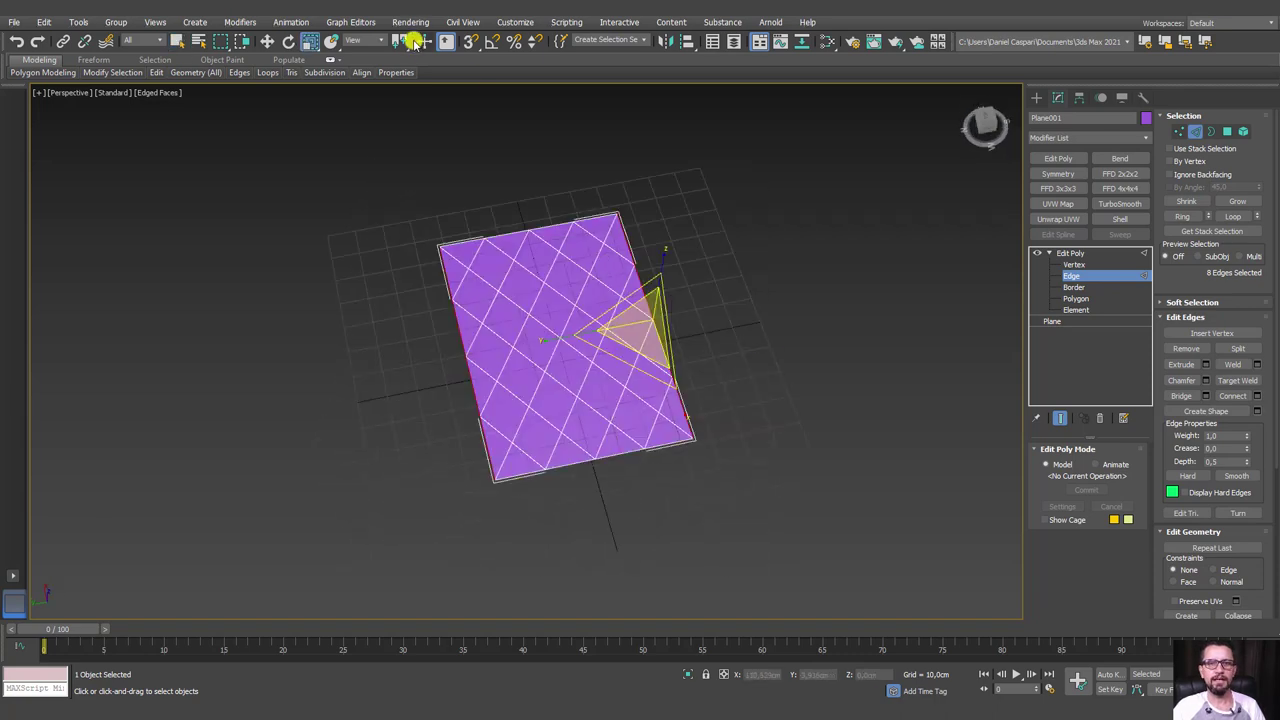
drag(398, 40, 400, 78)
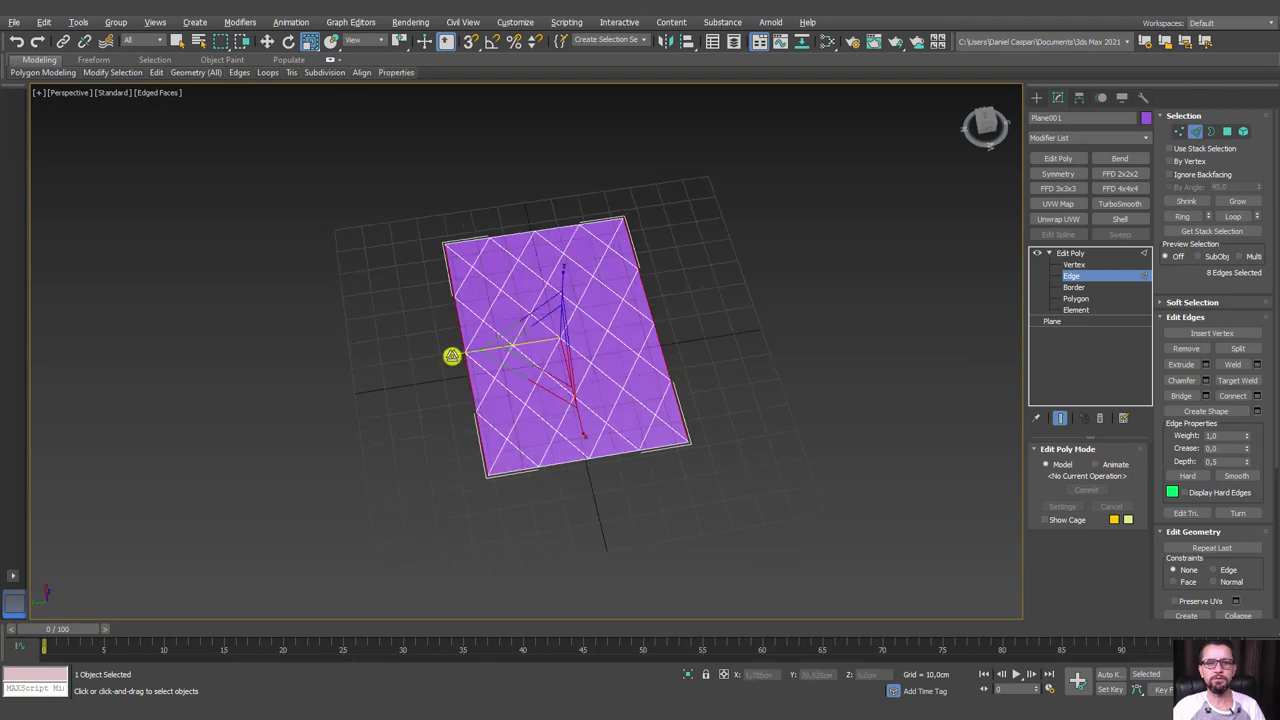
drag(452, 356, 397, 366)
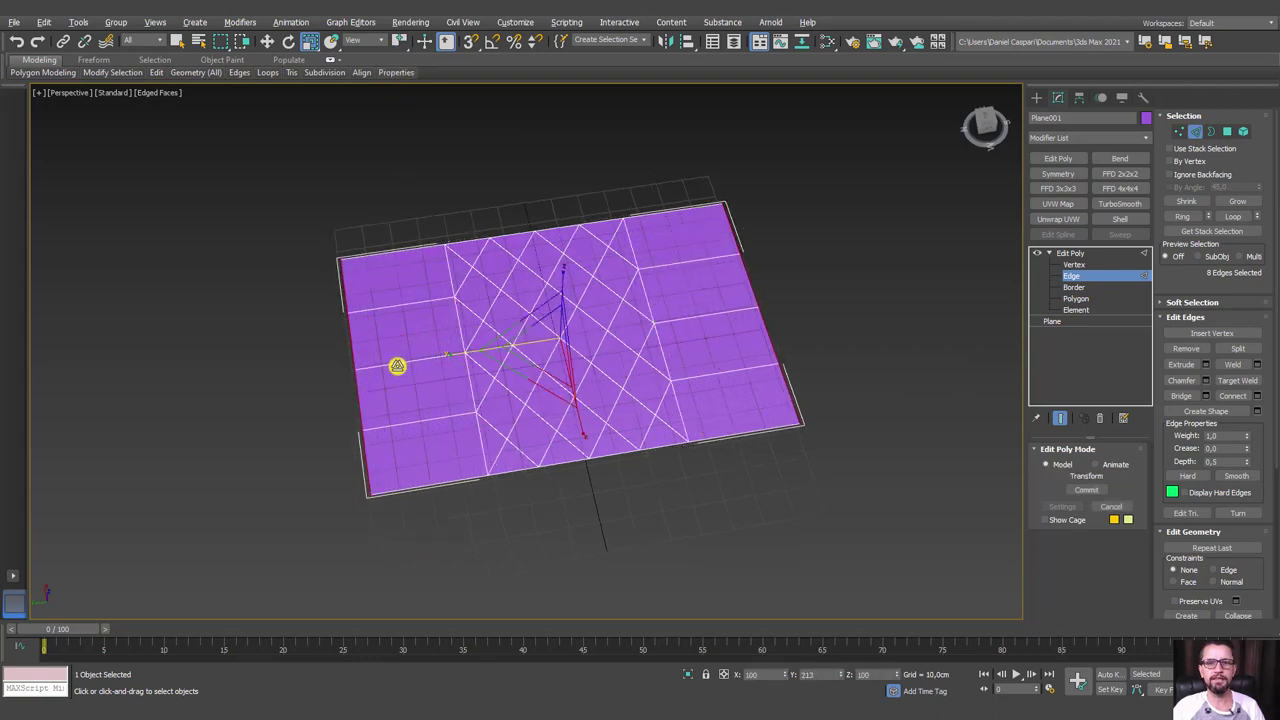
drag(397, 366, 393, 368)
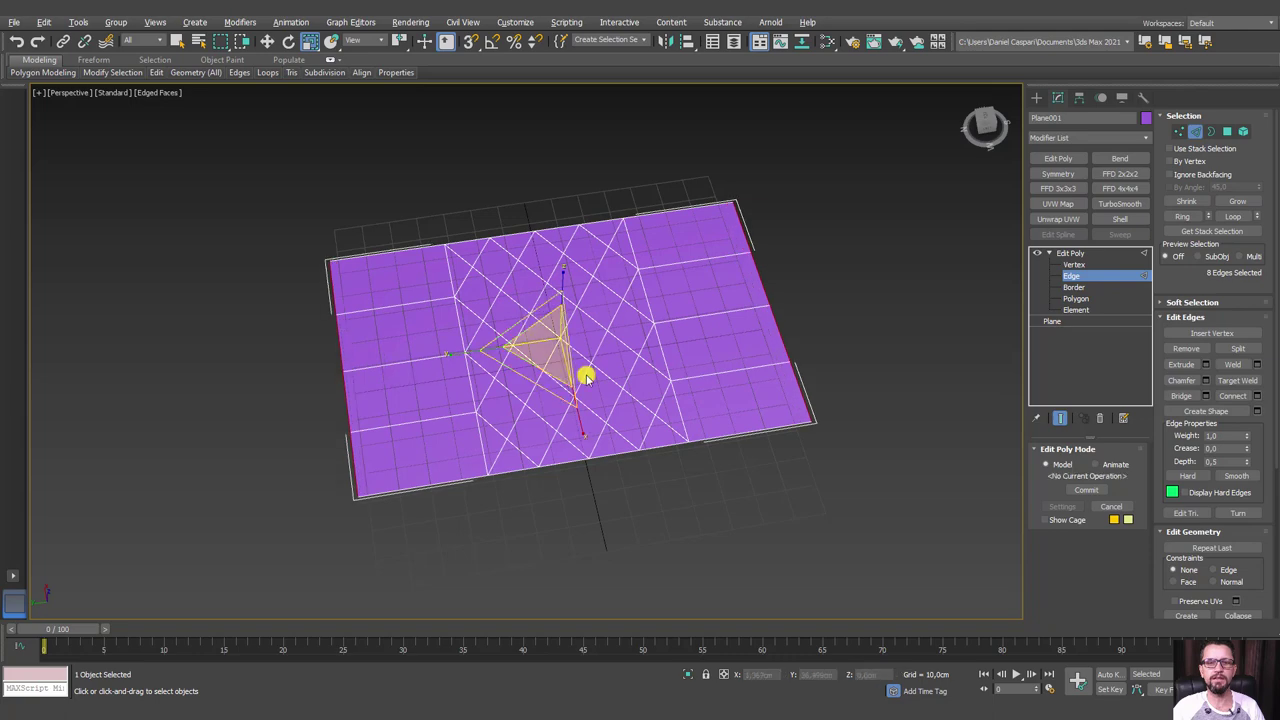
mouse_move(585, 376)
alt+middle_down()
mouse_move(708, 428)
mouse_move(706, 371)
alt+middle_up()
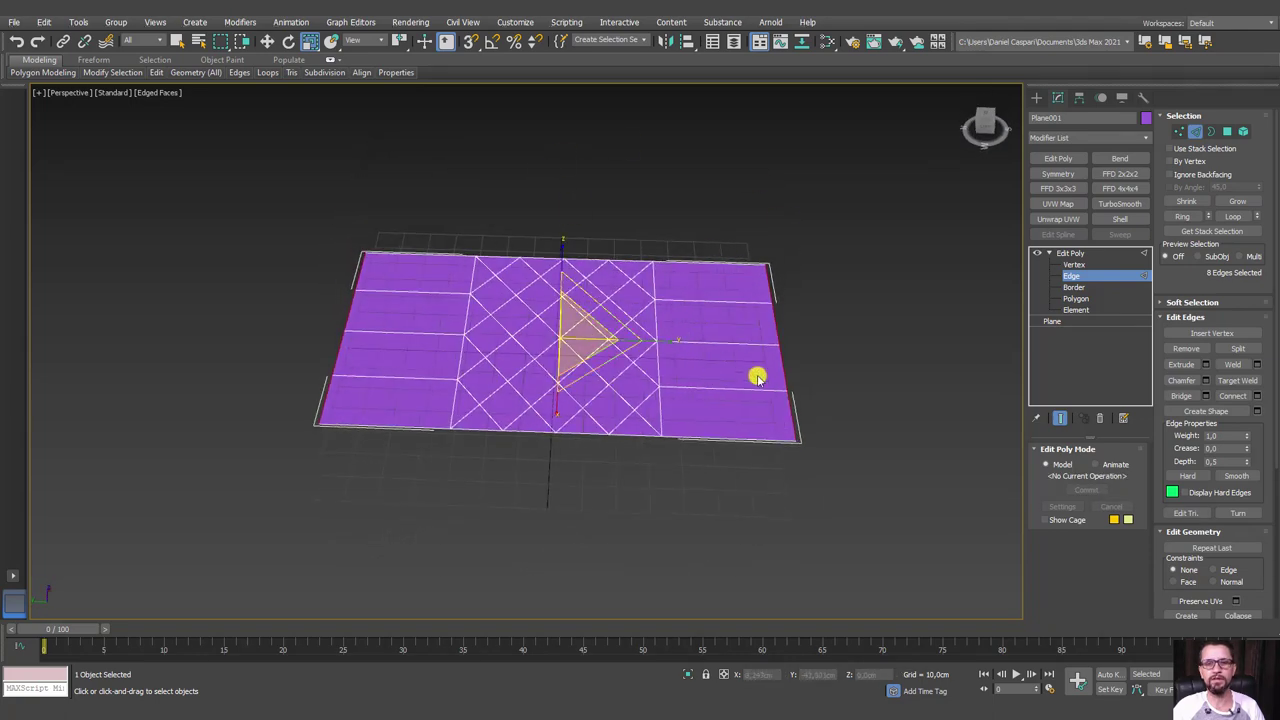
click(722, 226)
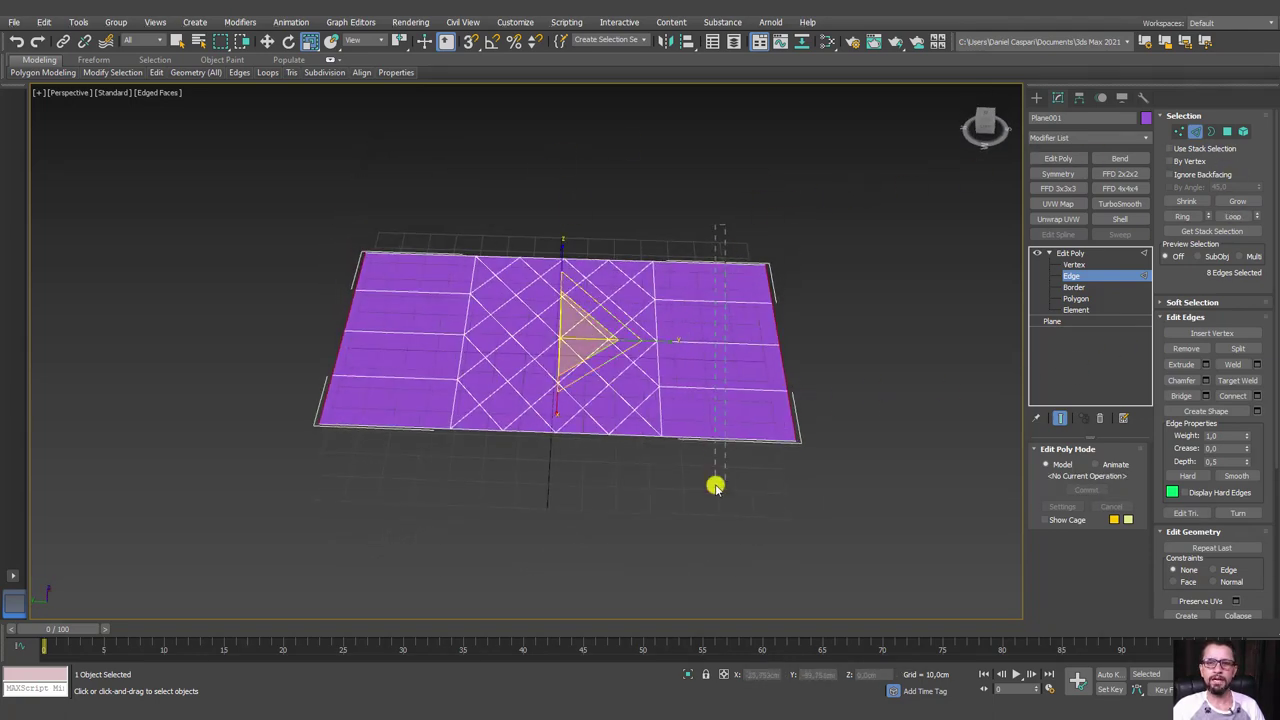
right_click(716, 487)
click(1070, 253)
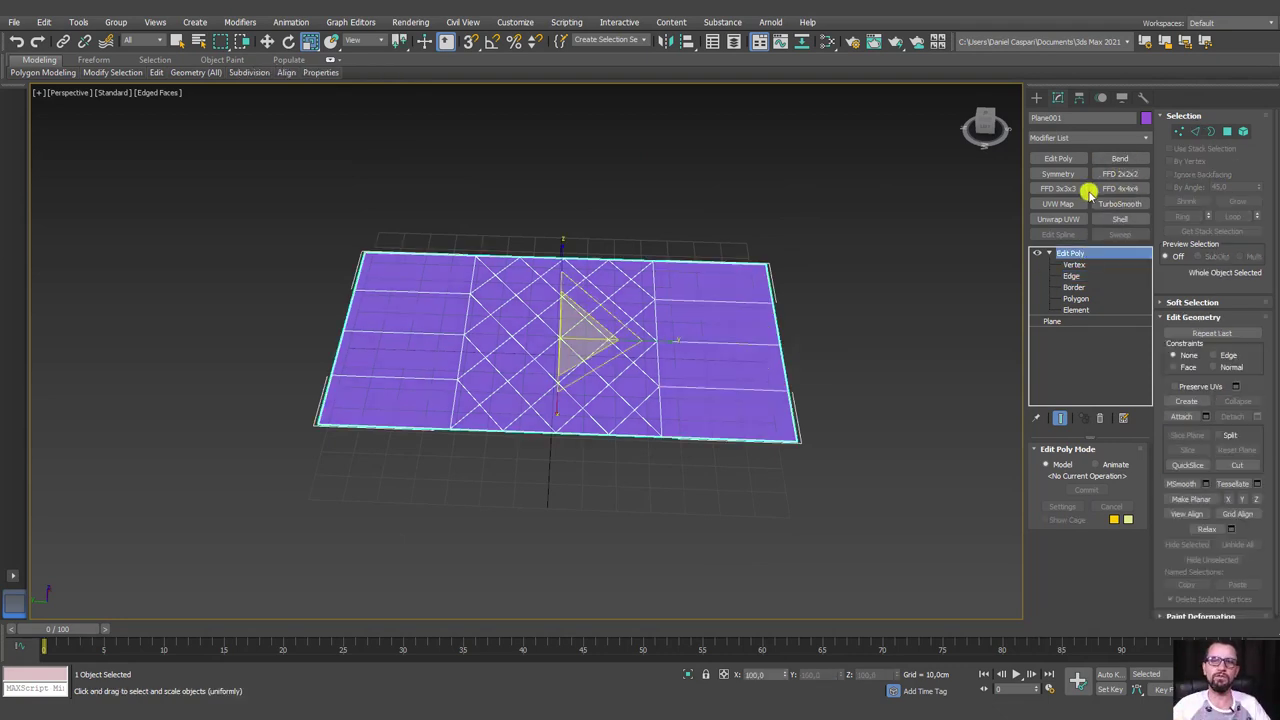
Connect the side strips' horizontal edges with several evenly spaced vertical edges
click(1195, 131)
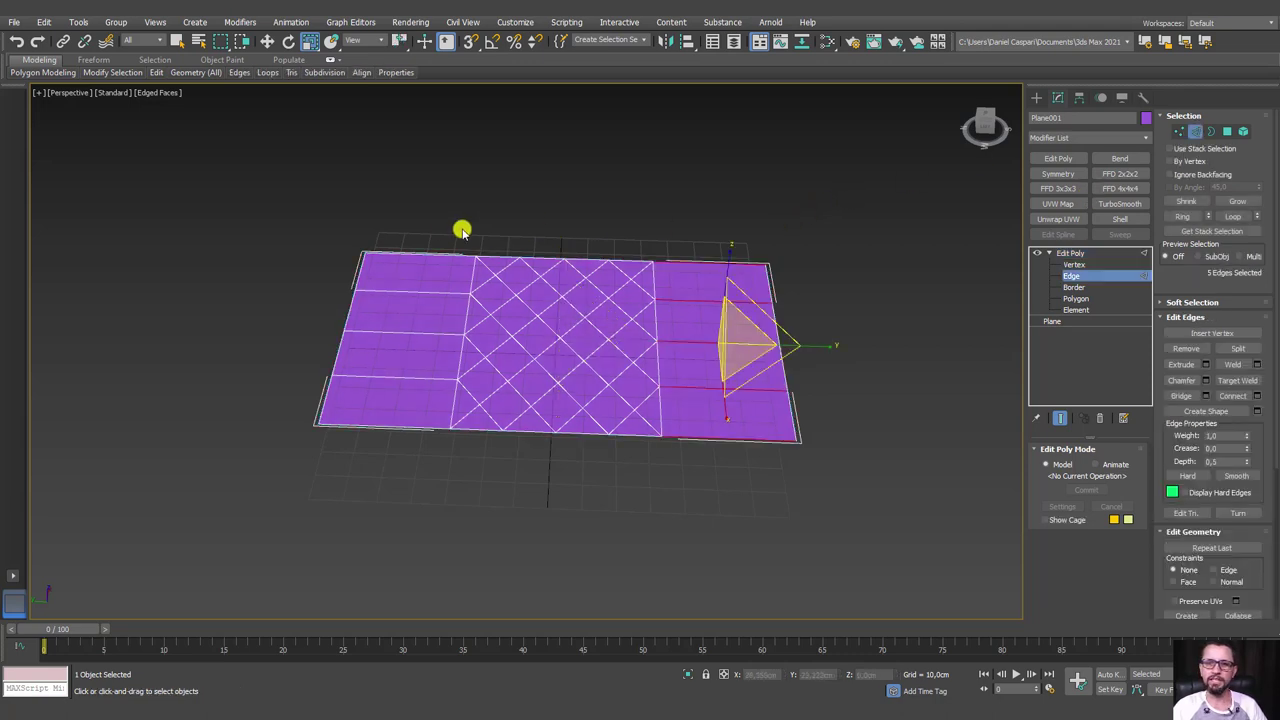
ctrl+click(420, 340)
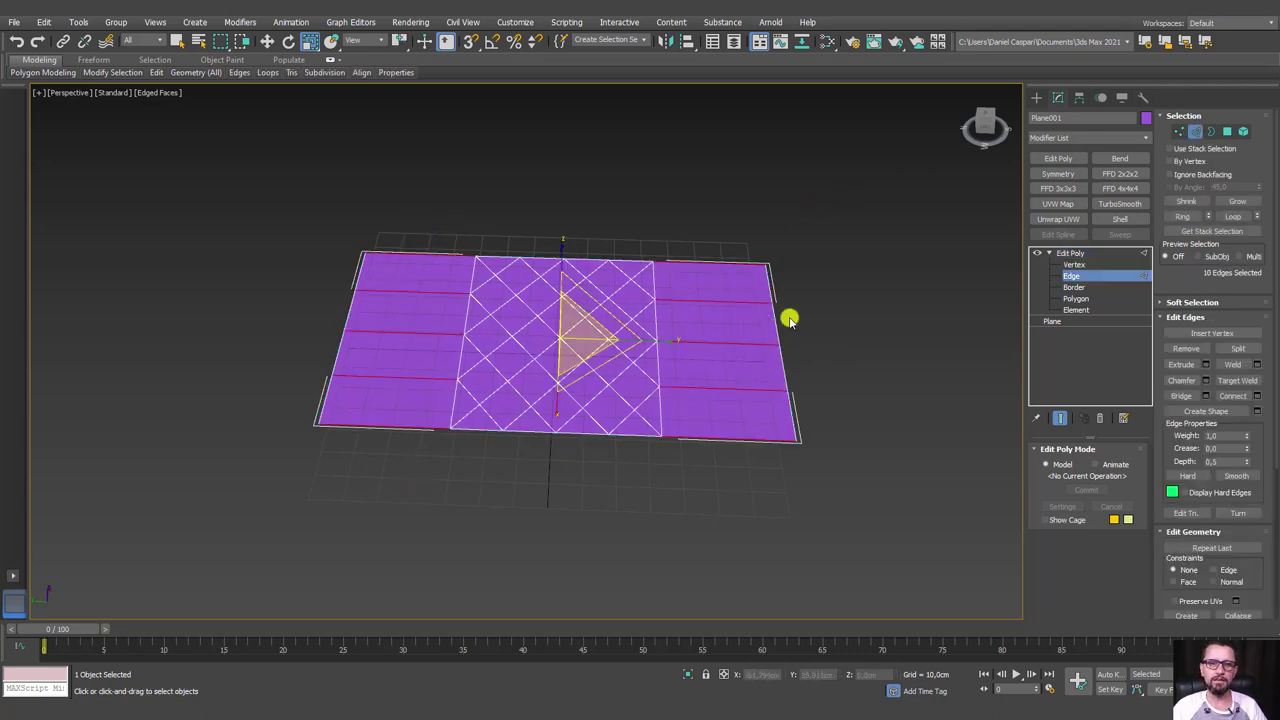
click(1255, 394)
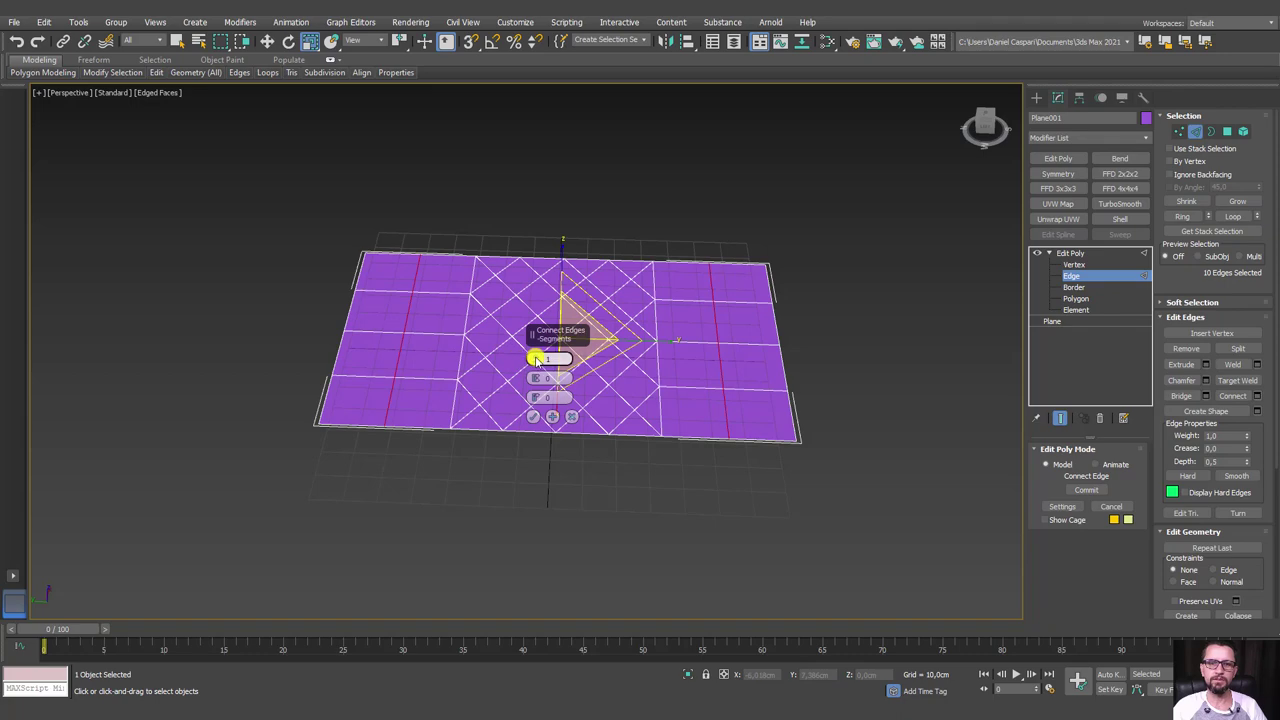
drag(537, 361, 539, 362)
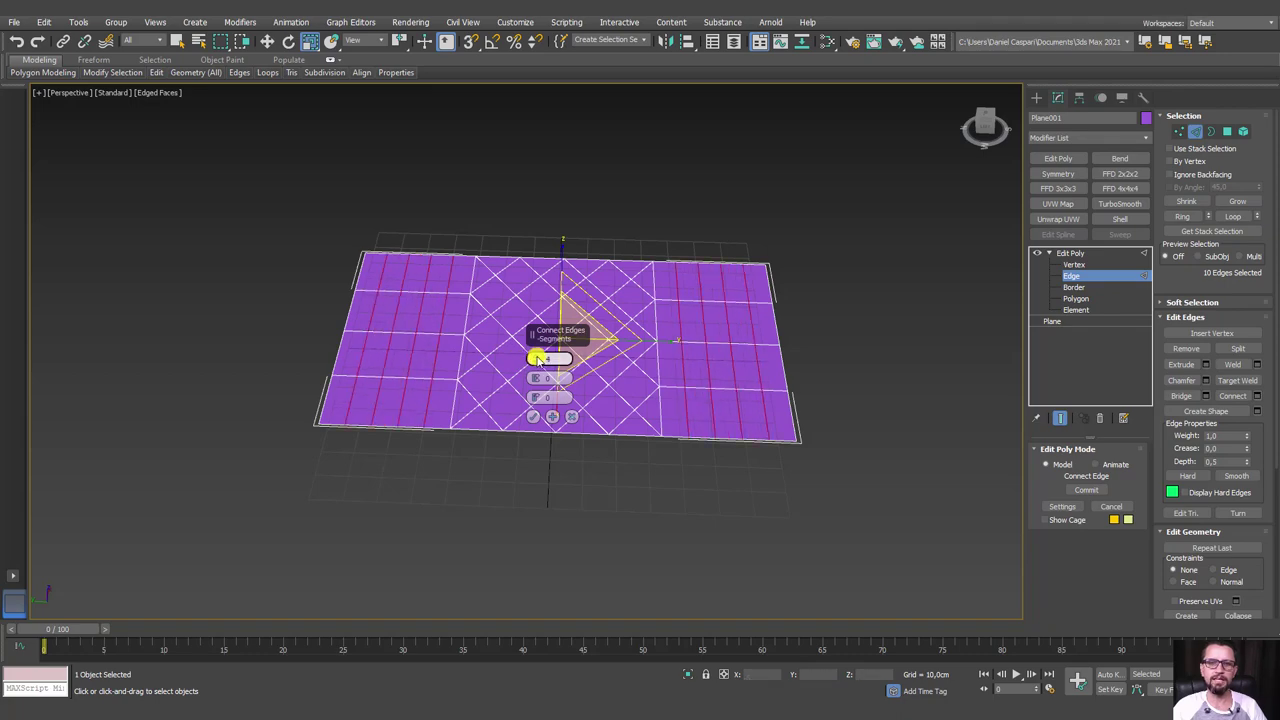
click(532, 416)
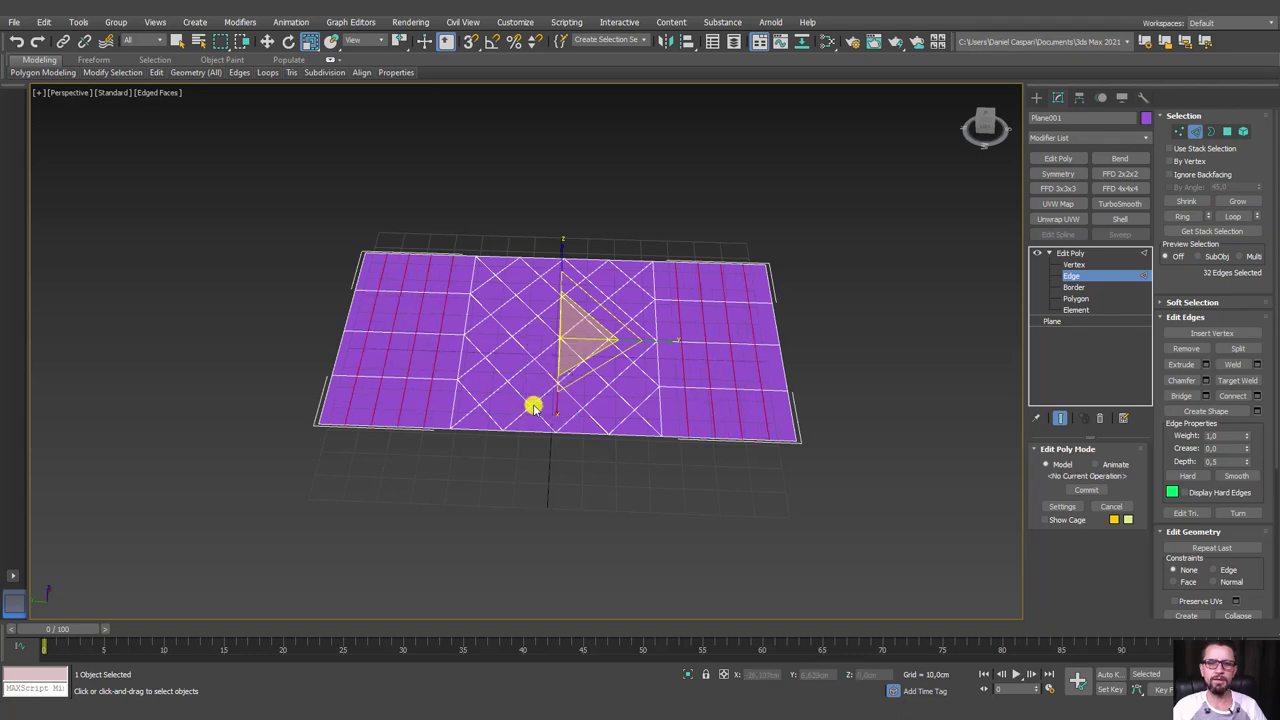
Return to object level and add a Bend modifier to the plane
click(1075, 254)
mouse_move(871, 309)
alt+middle_down()
mouse_move(849, 326)
mouse_move(841, 285)
mouse_move(889, 297)
alt+middle_up()
click(1119, 160)
Bend the plane into a tall arch on the Y axis with direction 90
drag(1125, 477, 1124, 418)
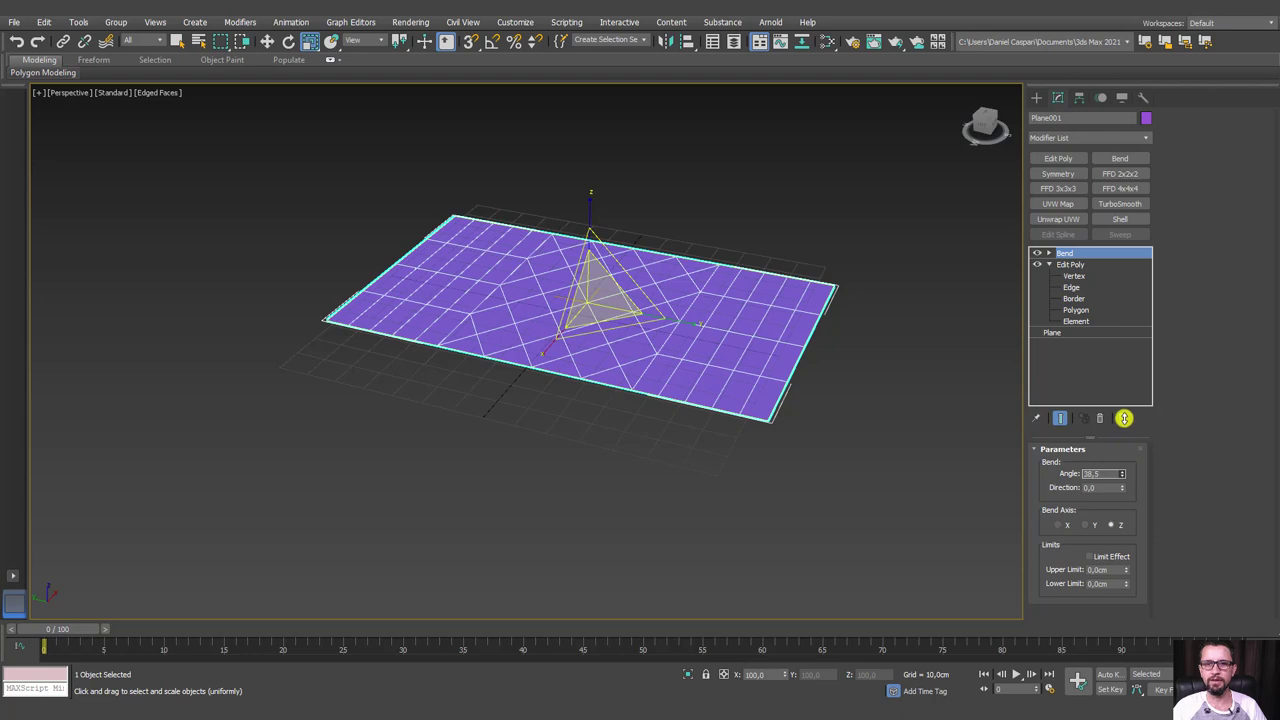
click(1086, 525)
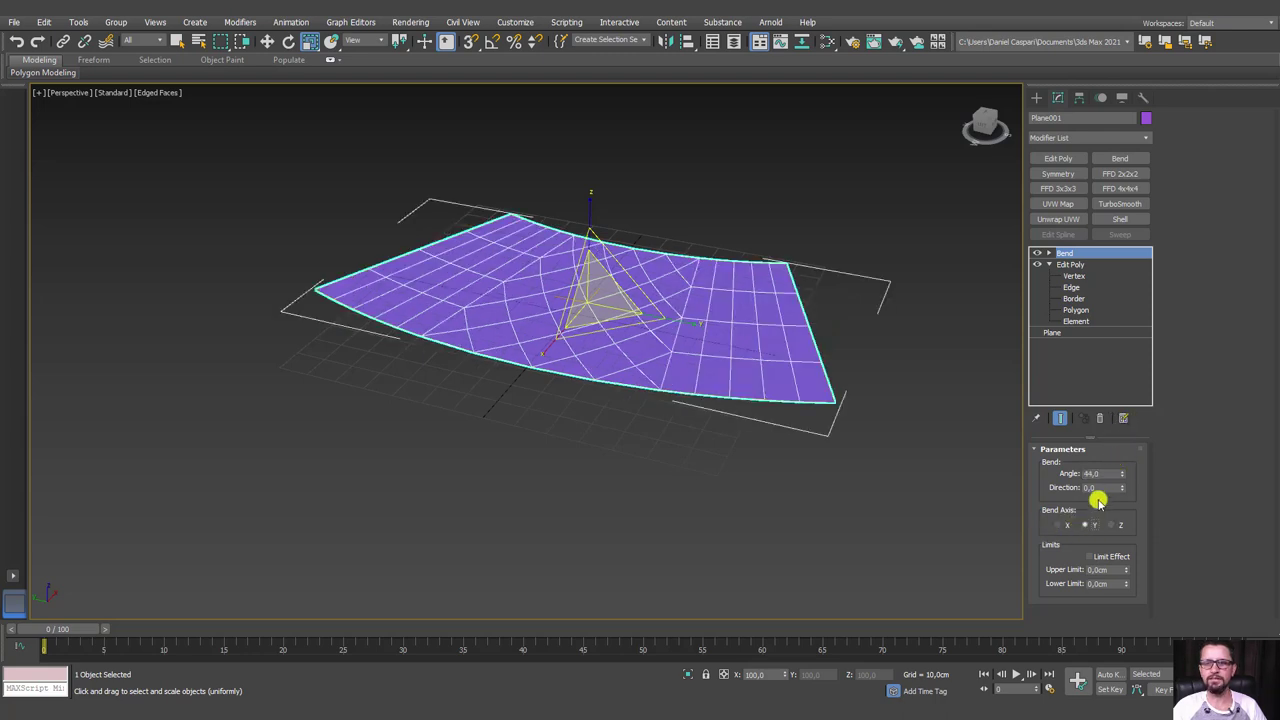
double_click(1096, 488)
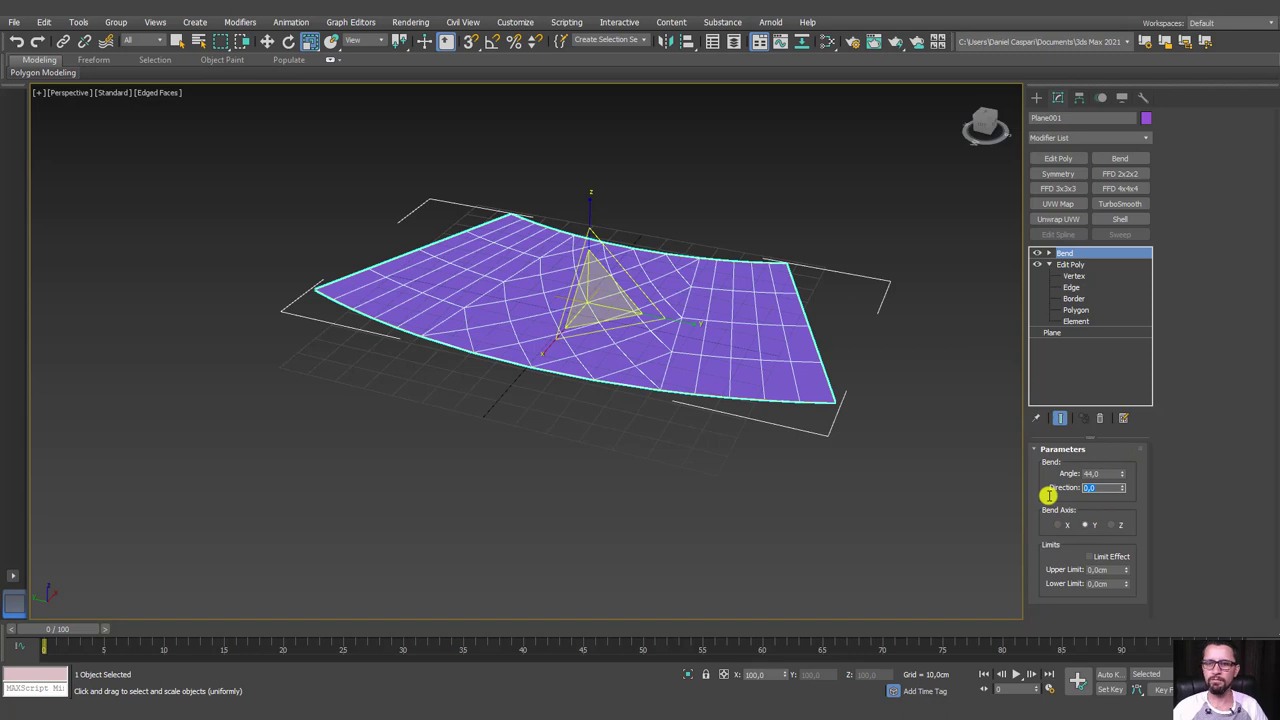
text(0)
key(Return)
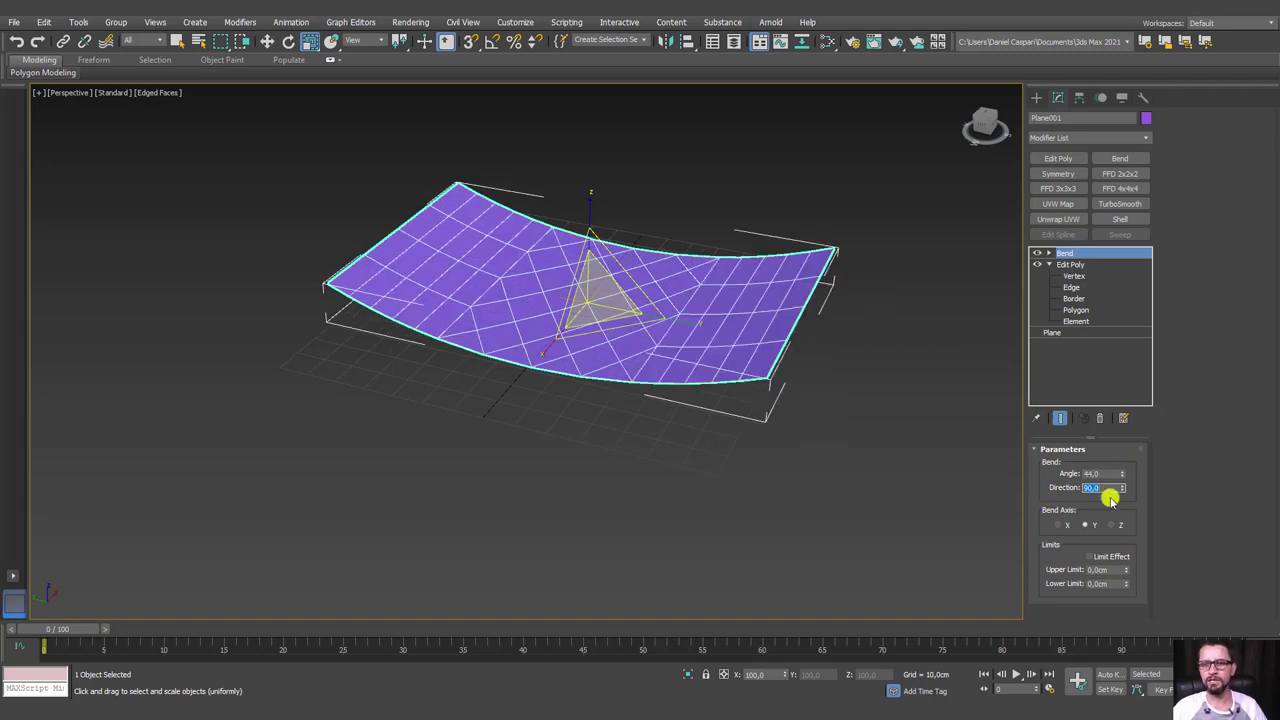
mouse_move(1129, 478)
mouse_down()
mouse_move(1168, 136)
mouse_move(973, 238)
mouse_up()
mouse_move(833, 313)
alt+middle_down()
mouse_move(763, 346)
mouse_move(746, 337)
mouse_move(880, 333)
alt+middle_up()
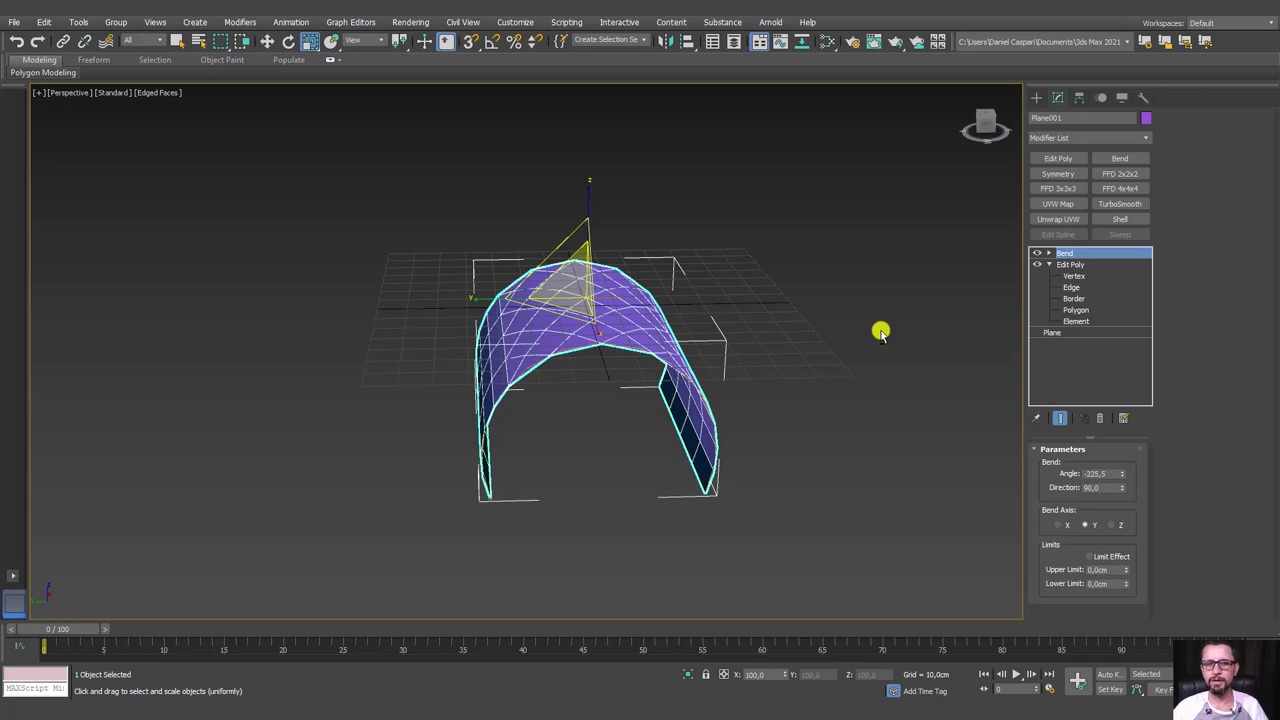
Turn off and delete the Bend modifier so the plane lies flat
click(1036, 254)
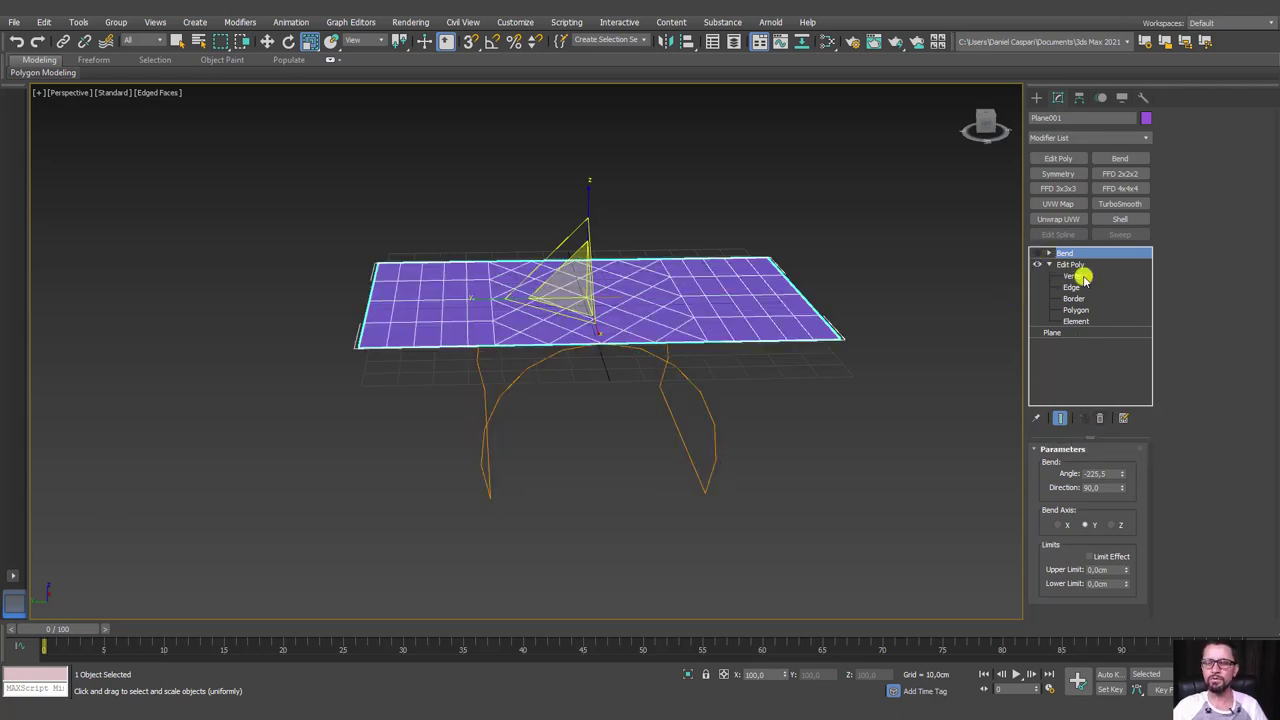
right_click(1068, 254)
click(1108, 306)
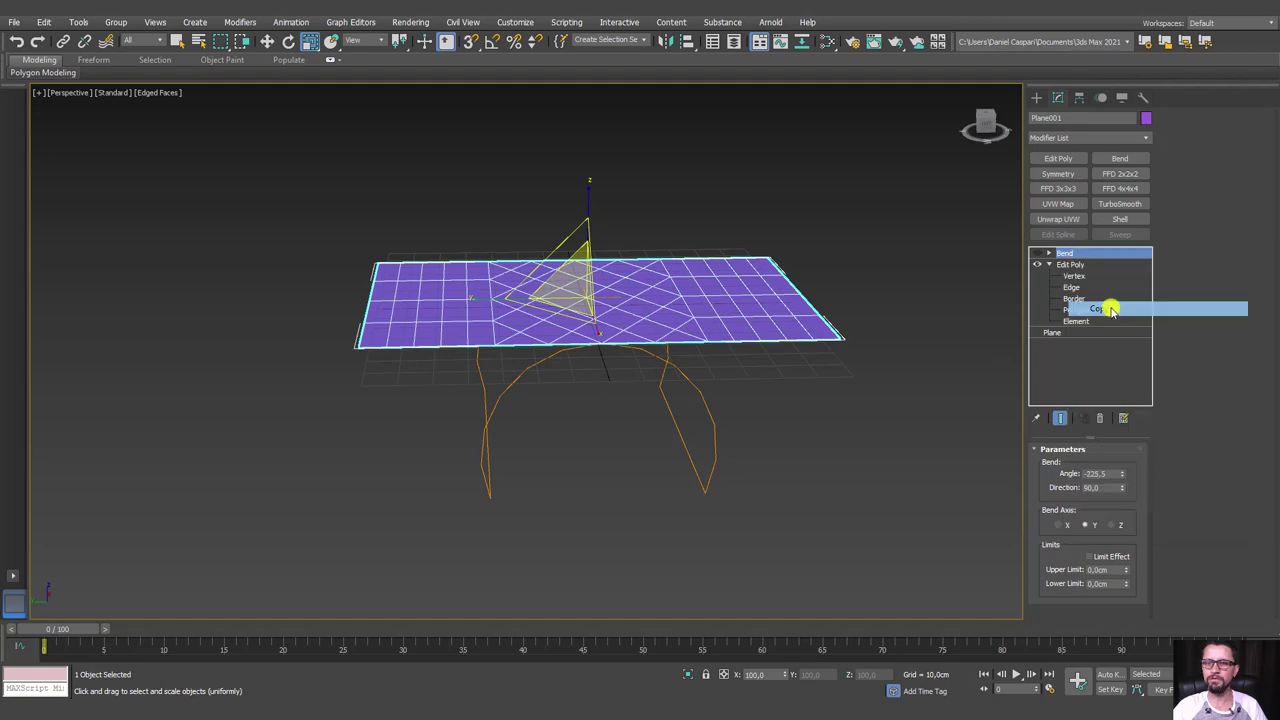
click(1099, 418)
mouse_move(934, 349)
alt+middle_down()
mouse_move(817, 380)
mouse_move(755, 341)
mouse_move(500, 386)
mouse_move(534, 373)
alt+middle_up()
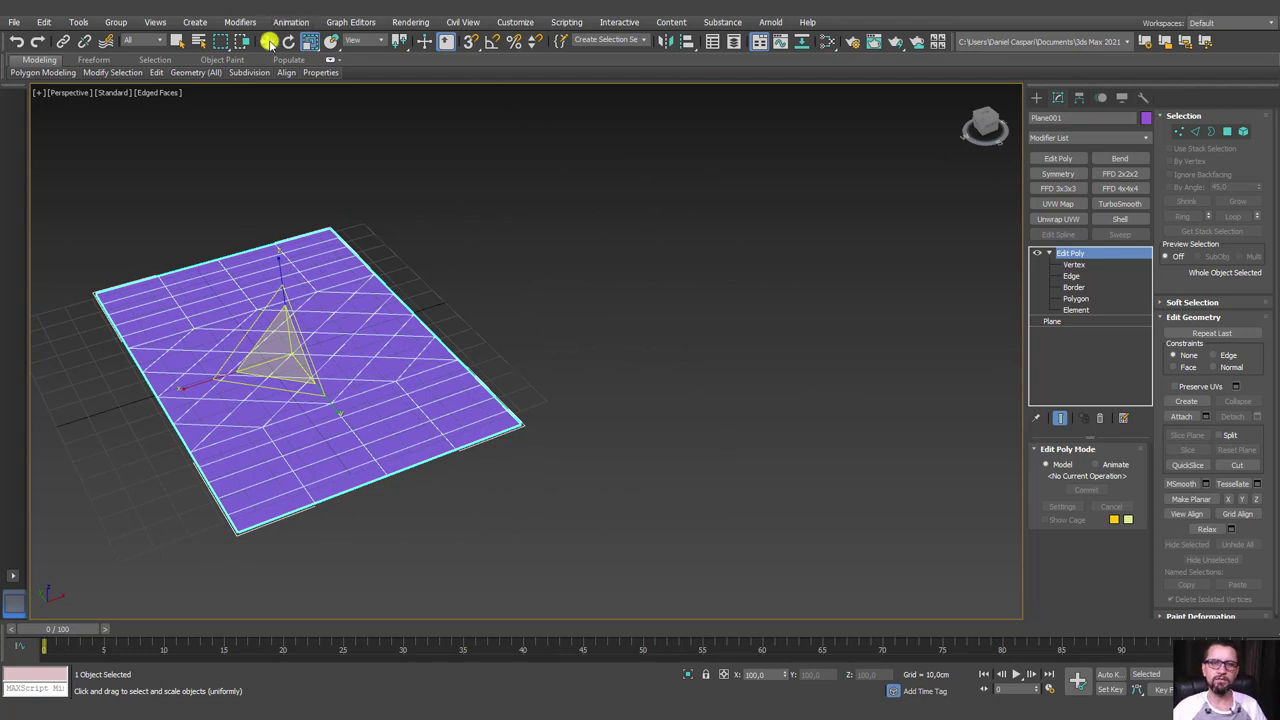
Switch to Select and Move and enable Snaps with Vertex snapping
click(269, 41)
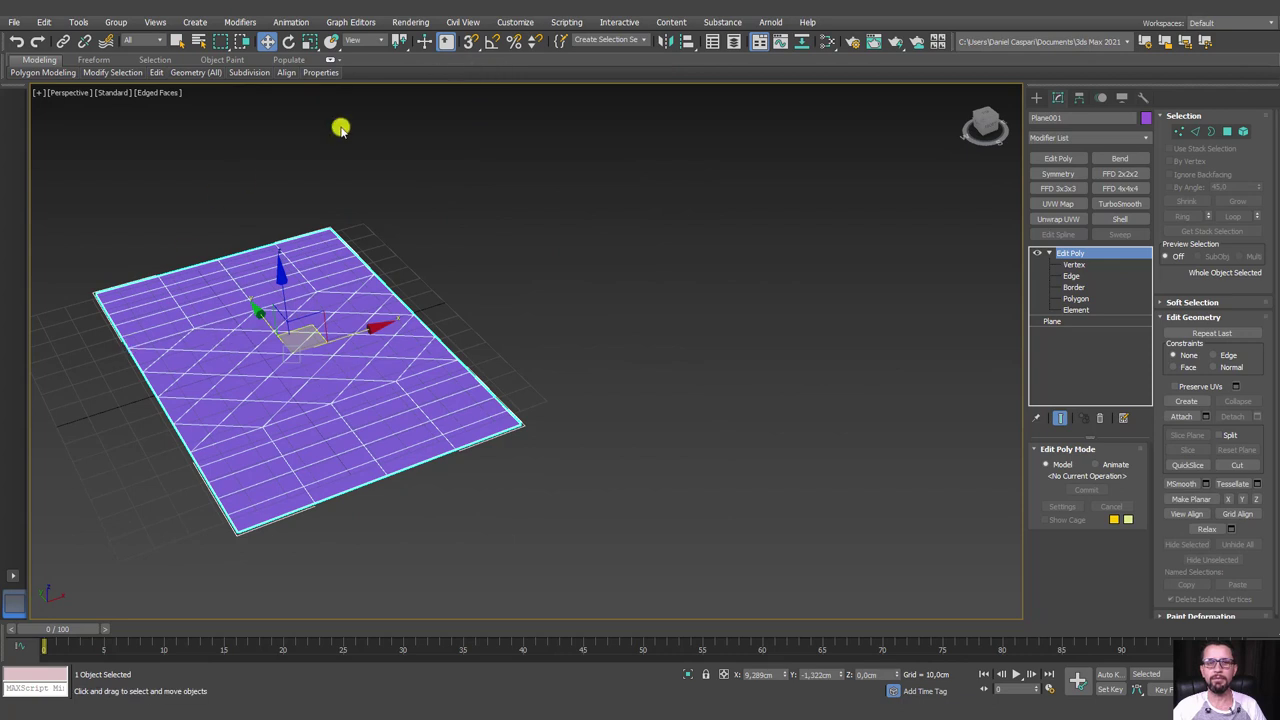
click(470, 41)
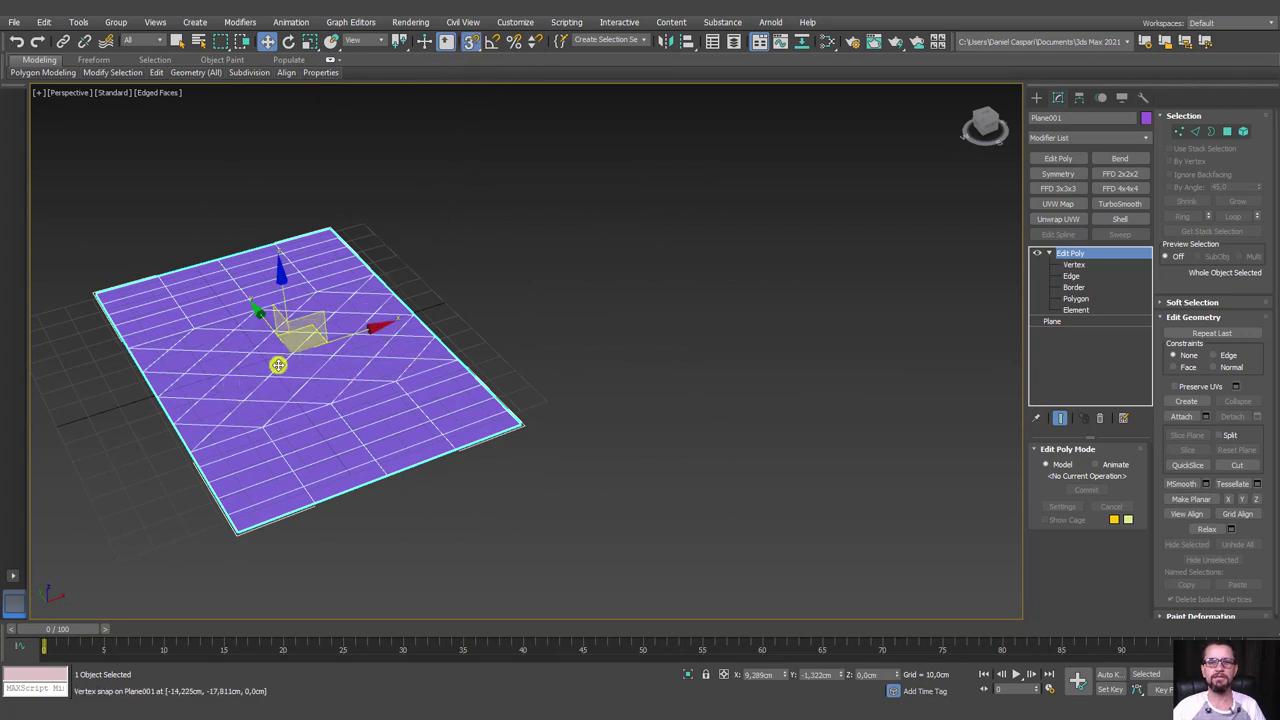
right_click(470, 41)
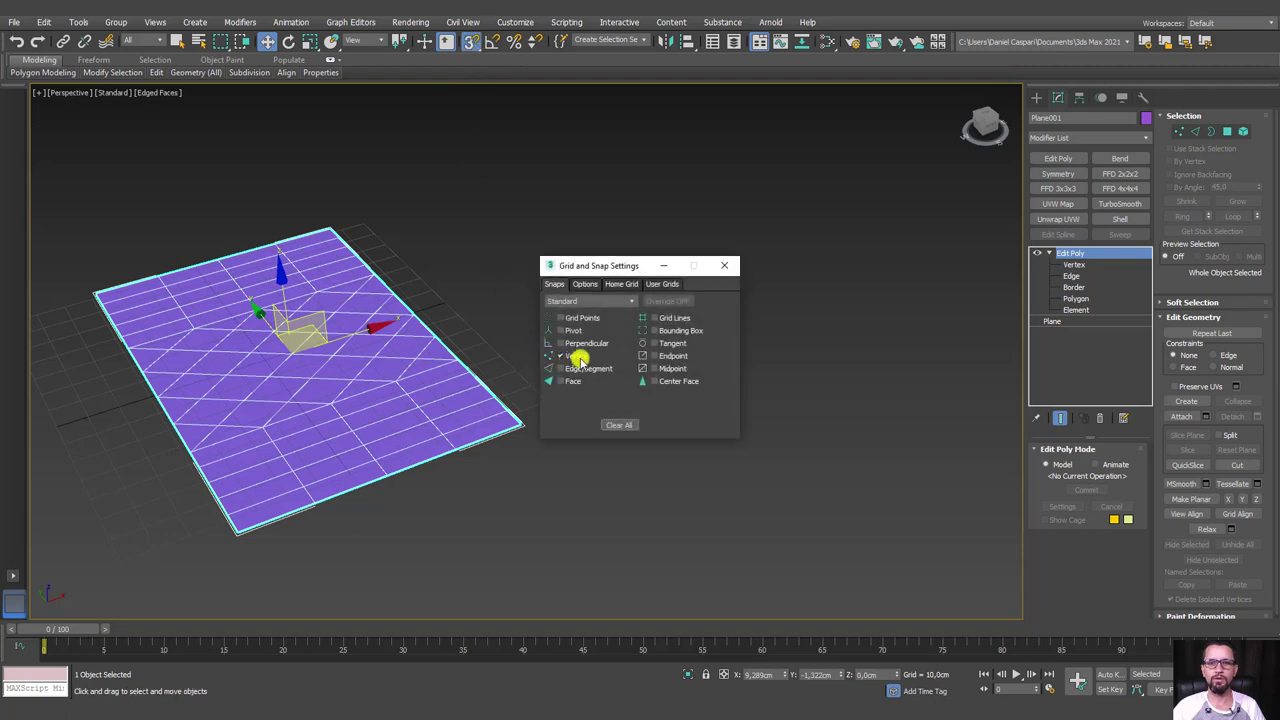
click(731, 266)
Shift-drag a copy of the plane, snapping its corner vertex beside the original
alt+middle_drag(494, 343, 329, 366)
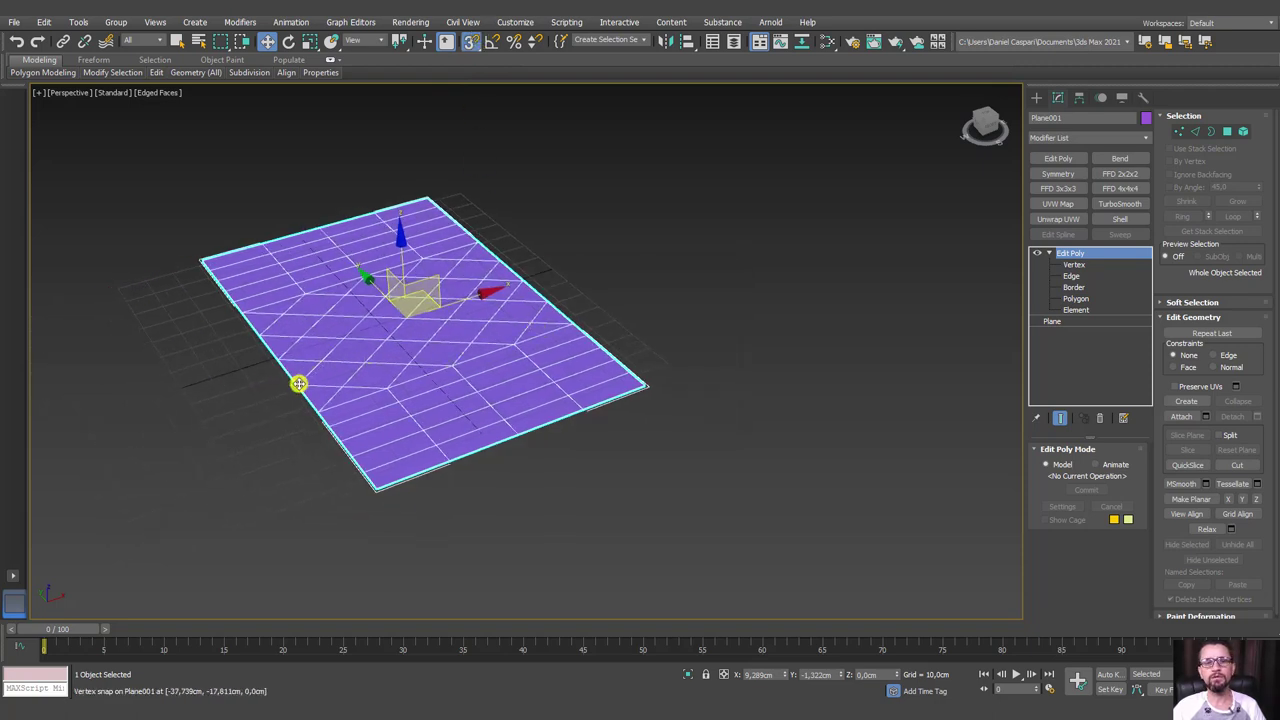
shift+drag(298, 384, 732, 179)
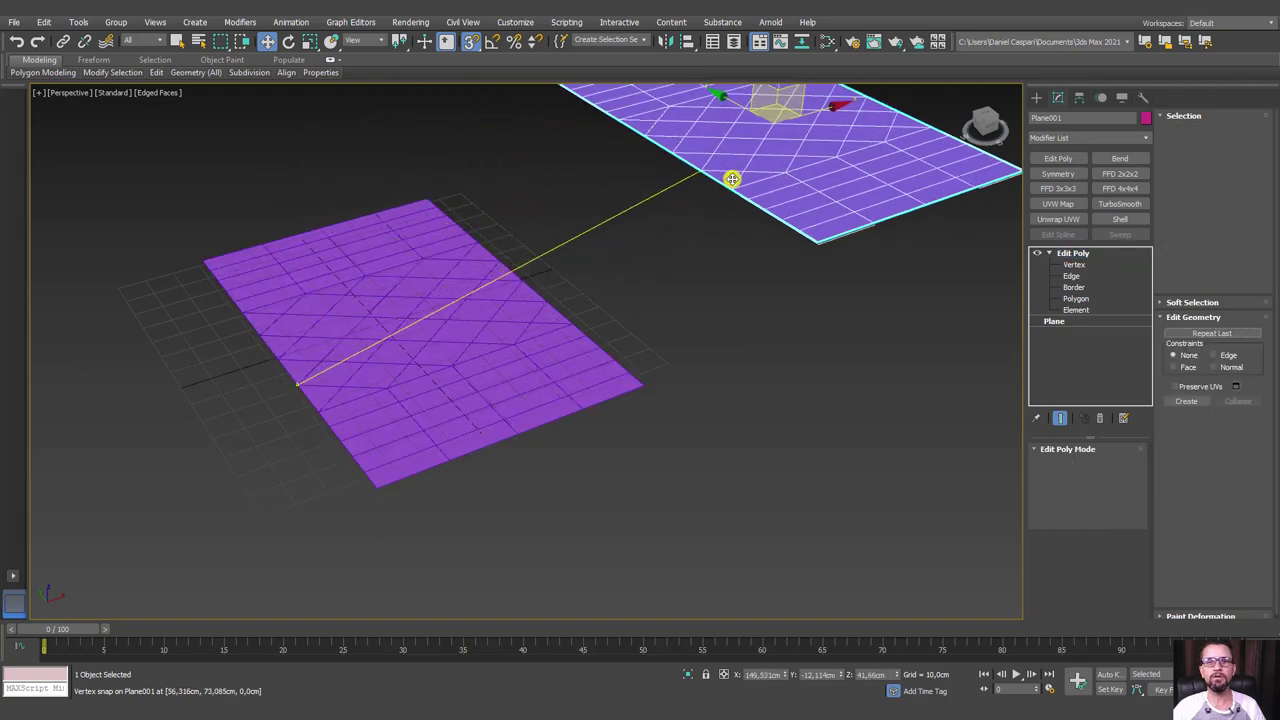
shift+drag(732, 179, 551, 292)
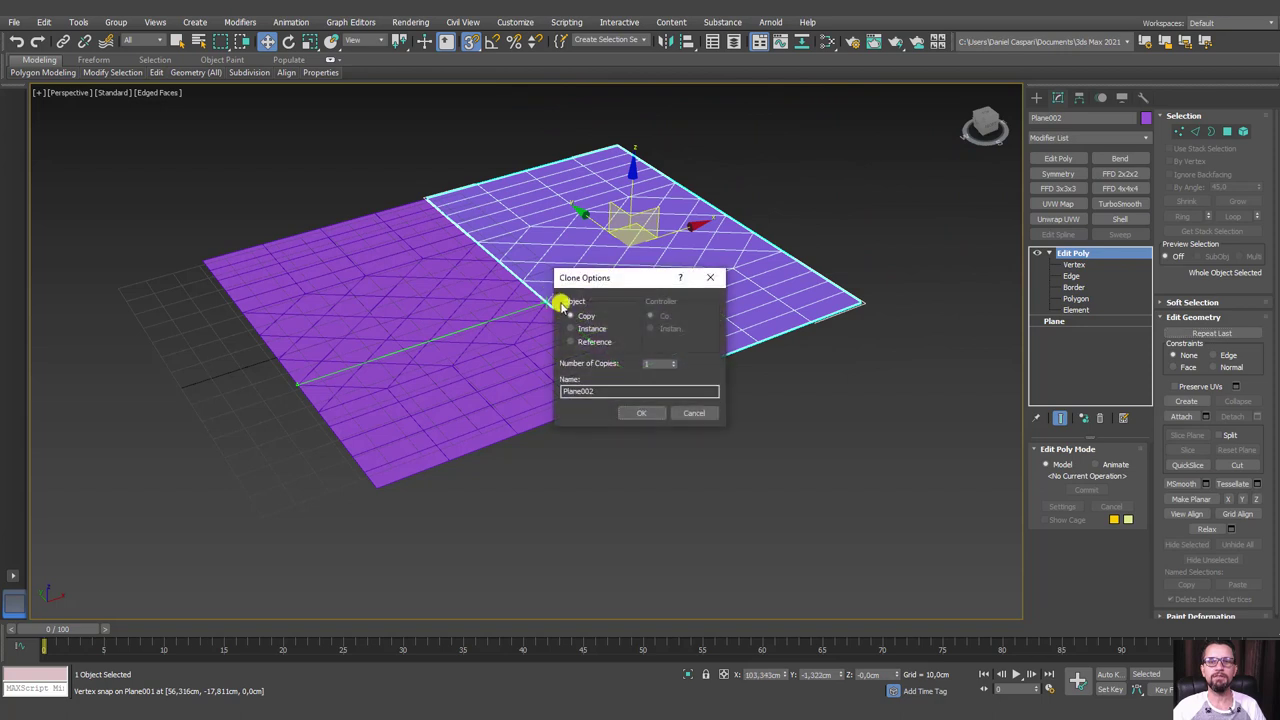
Make 26 snapped copies of the diamond plane, ending at Plane027, and zoom out to see the strip
mouse_move(612, 284)
mouse_down()
mouse_move(820, 286)
mouse_move(830, 166)
mouse_move(685, 304)
mouse_move(771, 189)
mouse_move(728, 186)
mouse_up()
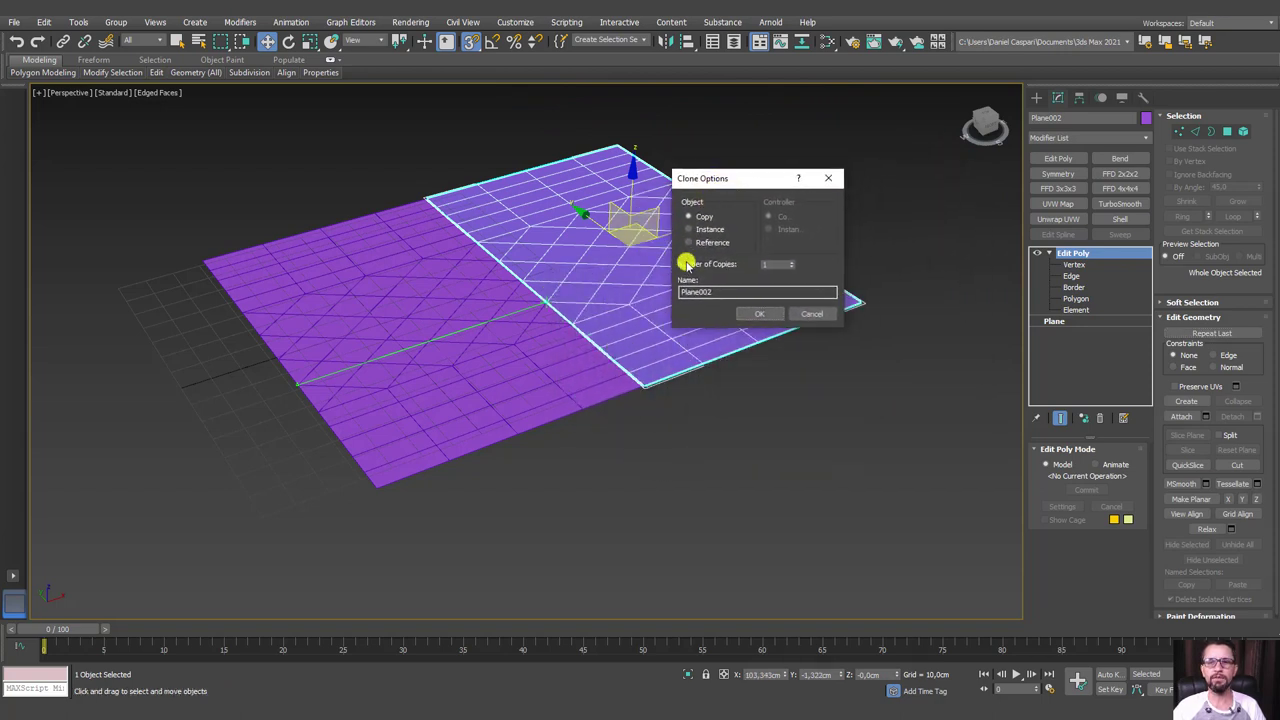
double_click(777, 265)
text(26)
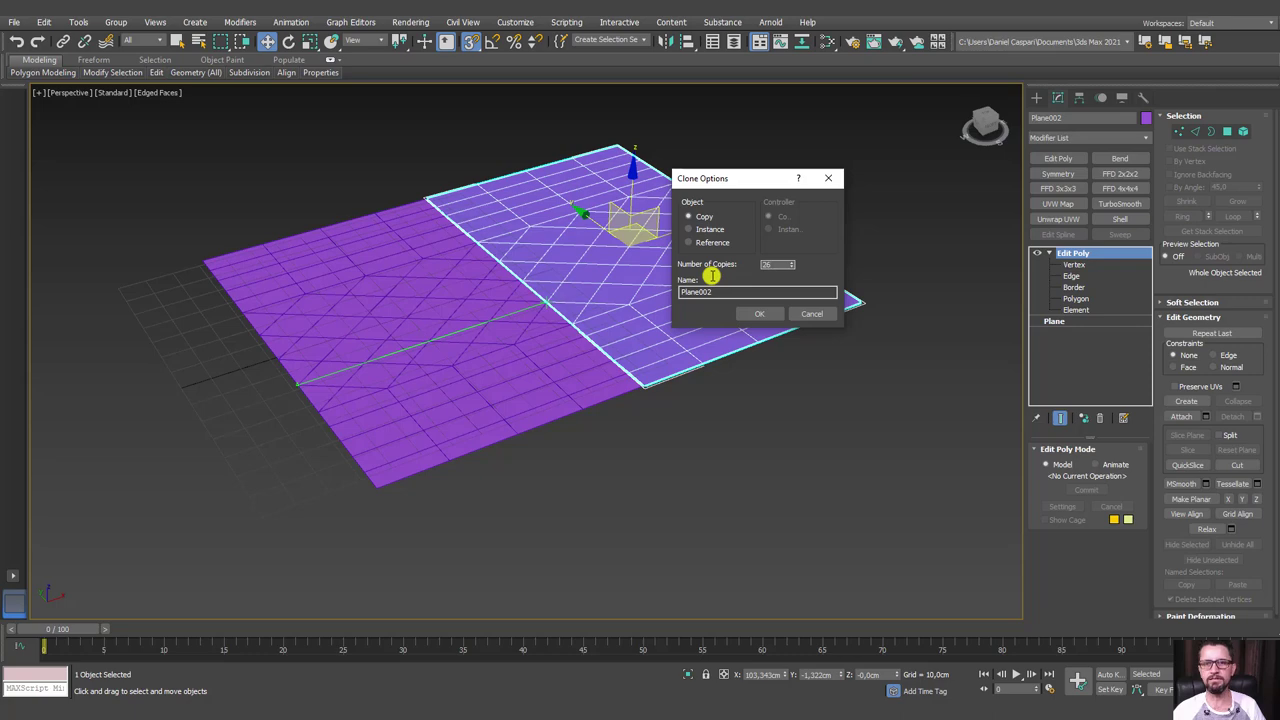
click(760, 313)
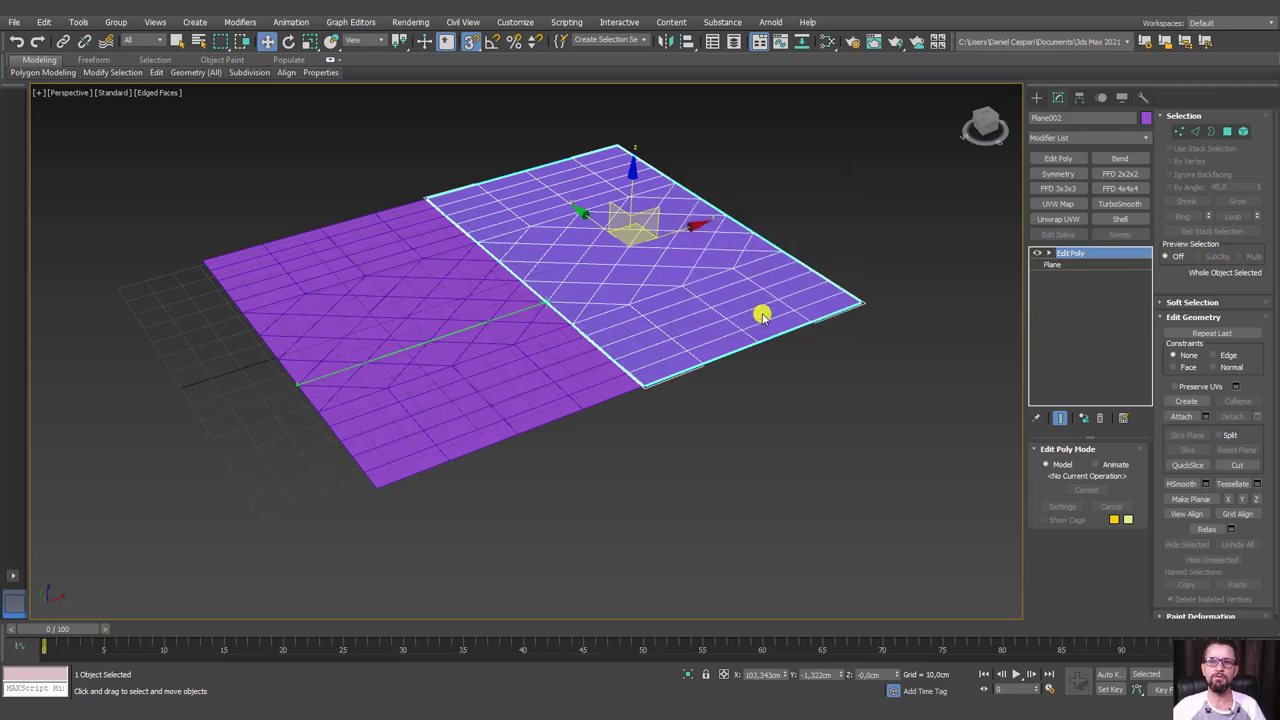
scroll(760, 313, down, 5)
mouse_move(823, 311)
middle_down()
mouse_move(491, 369)
mouse_move(649, 352)
middle_up()
scroll(649, 352, up, 3)
Attach Plane002 through Plane027 to Plane001 from the Attach List, making one mesh
click(452, 462)
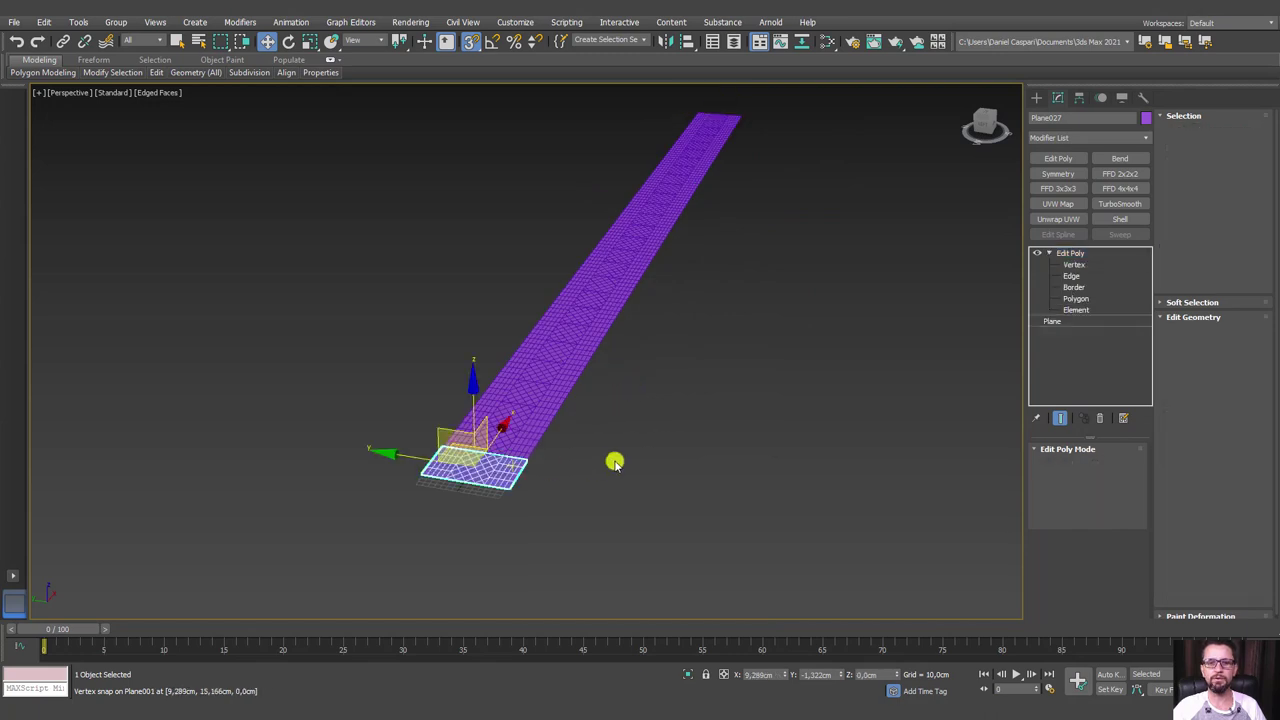
alt+middle_drag(700, 406, 697, 397)
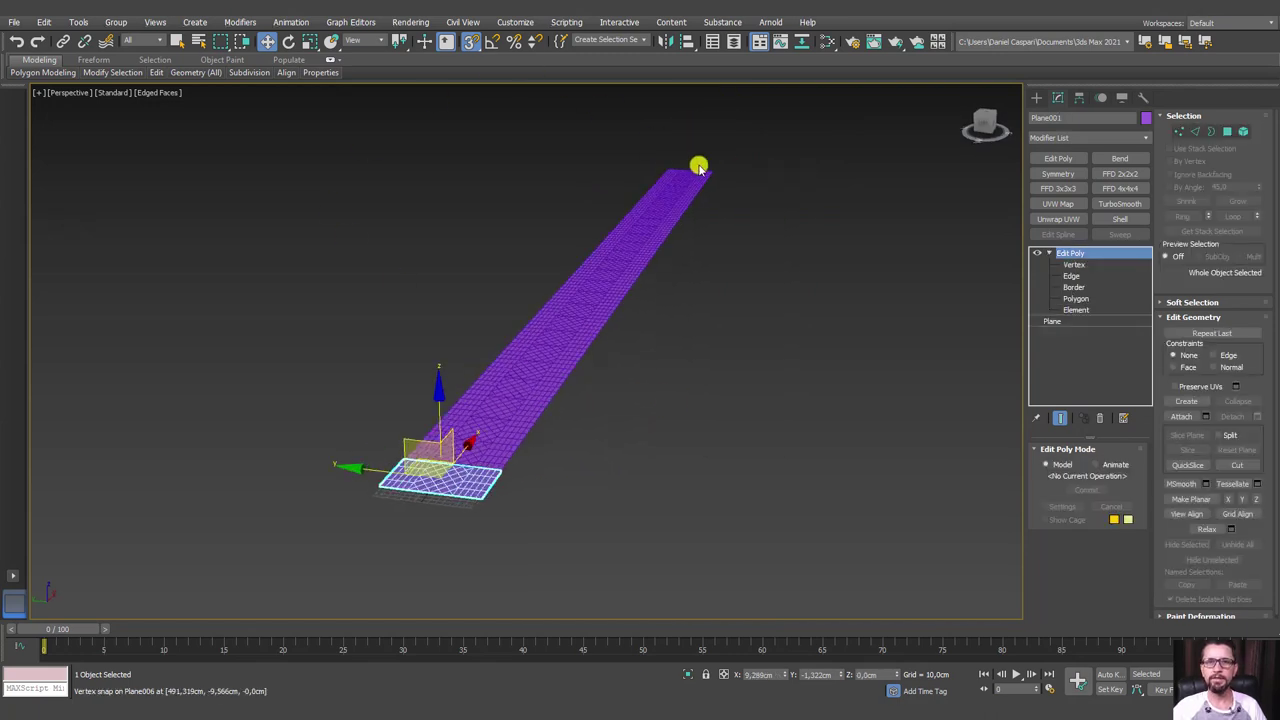
click(1207, 418)
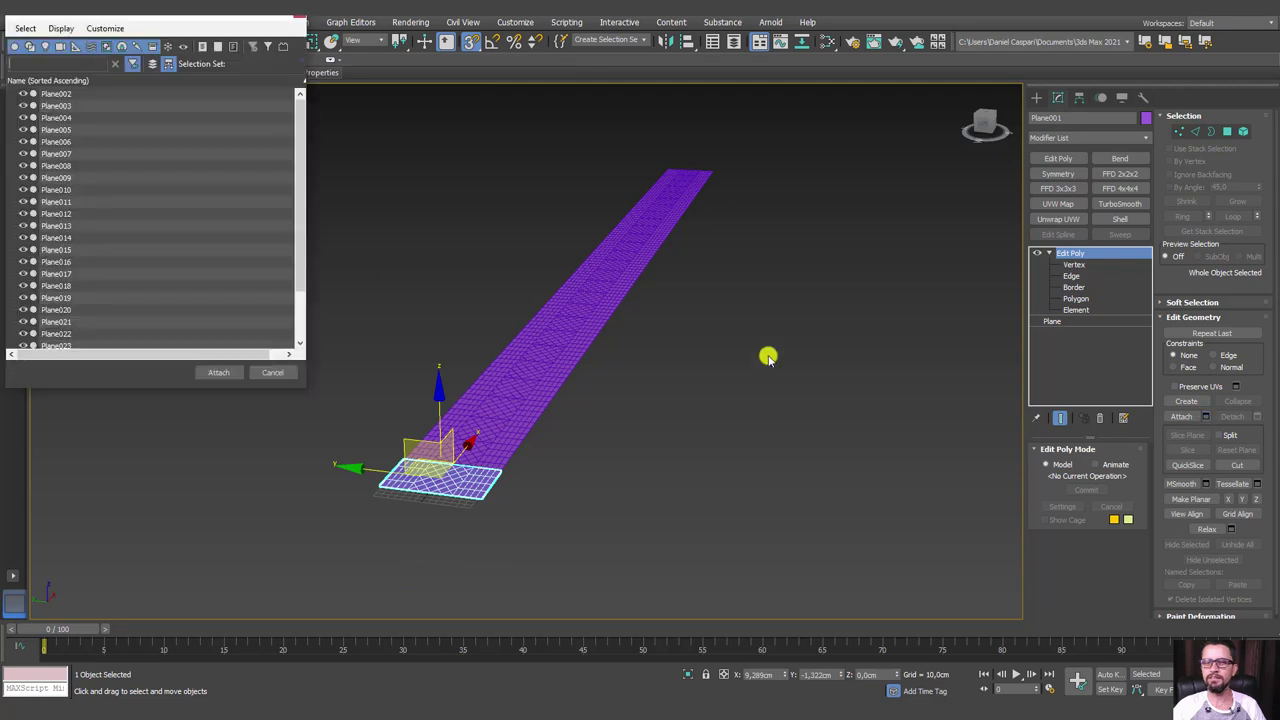
click(50, 93)
scroll(90, 240, down, 2)
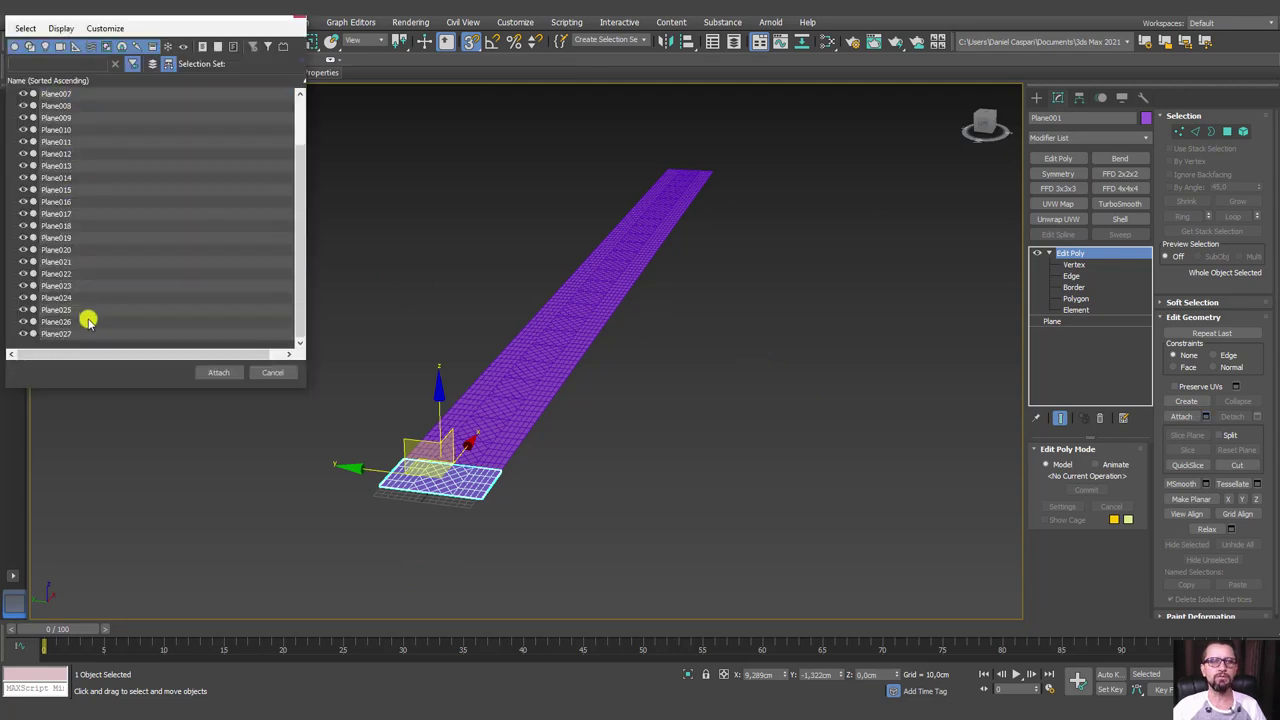
shift+click(60, 336)
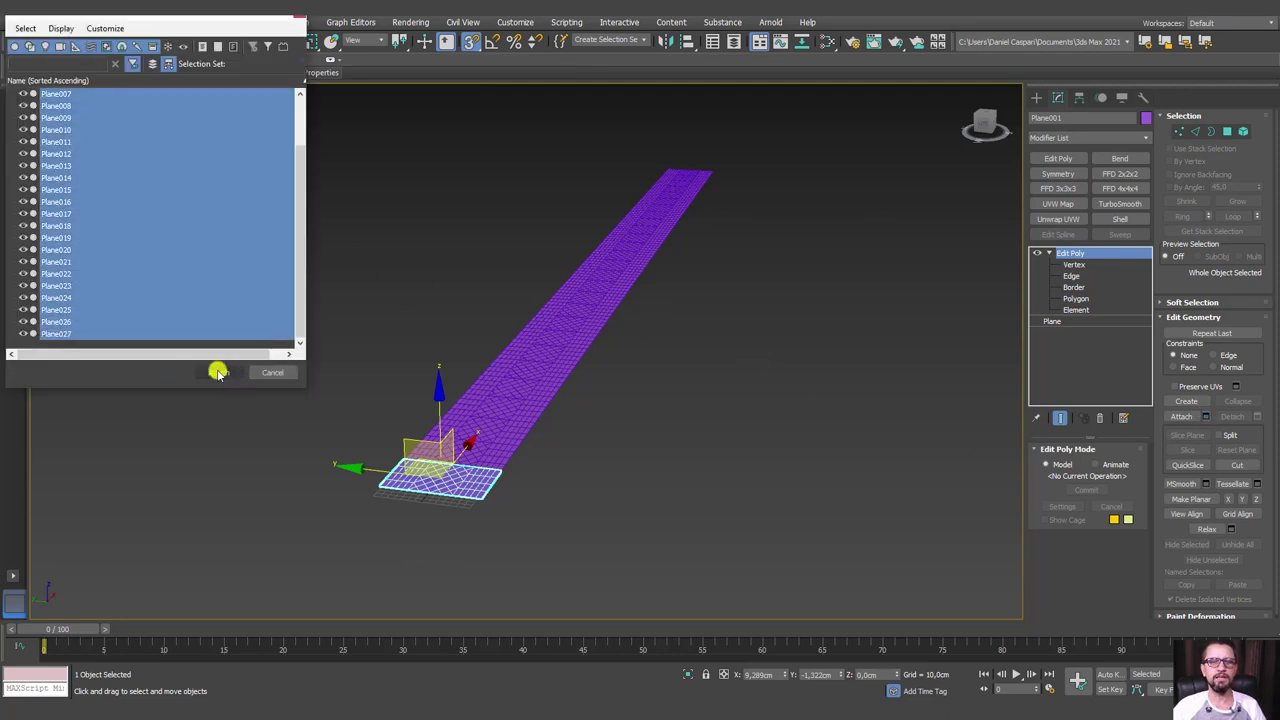
click(215, 373)
mouse_move(788, 412)
alt+middle_down()
mouse_move(811, 400)
mouse_move(820, 414)
mouse_move(780, 420)
mouse_move(789, 395)
alt+middle_up()
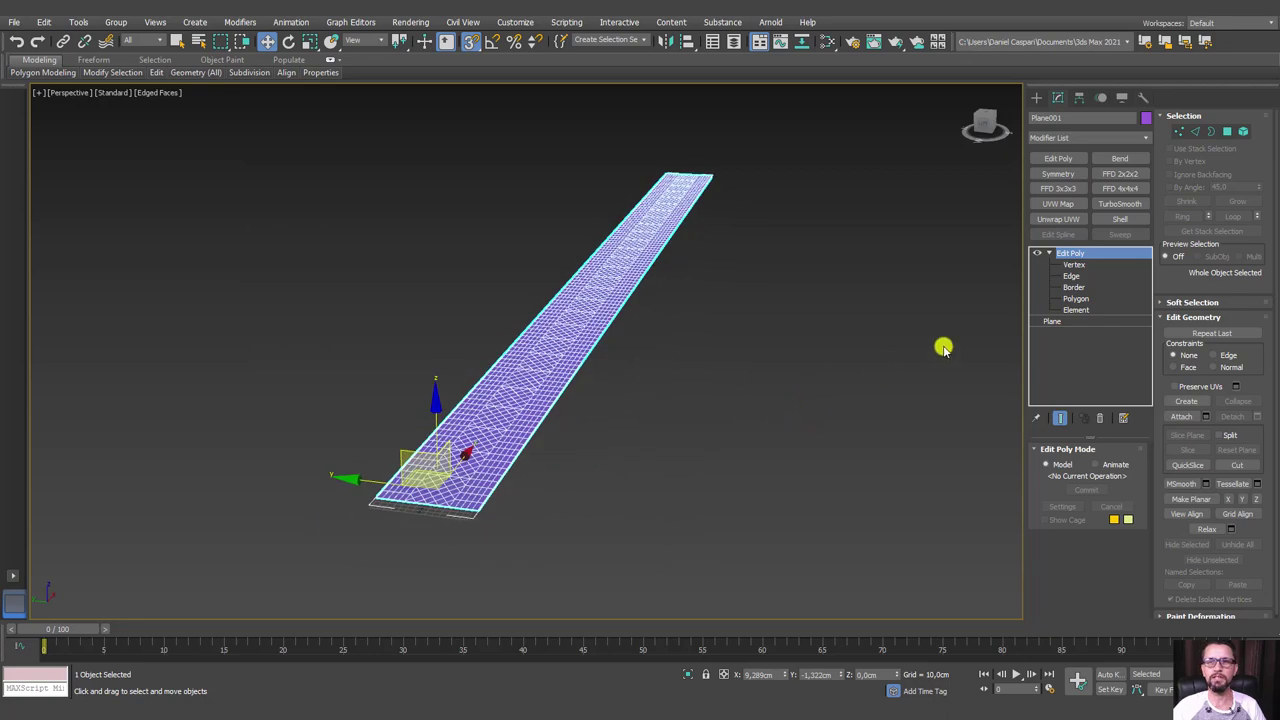
In Vertex mode, turn off snapping and drag a seam vertex to check the tiles are unwelded
click(1074, 265)
mouse_move(789, 126)
mouse_down()
mouse_move(340, 517)
mouse_move(375, 520)
mouse_up()
click(375, 520)
scroll(437, 480, up, 2)
scroll(600, 468, up, 3)
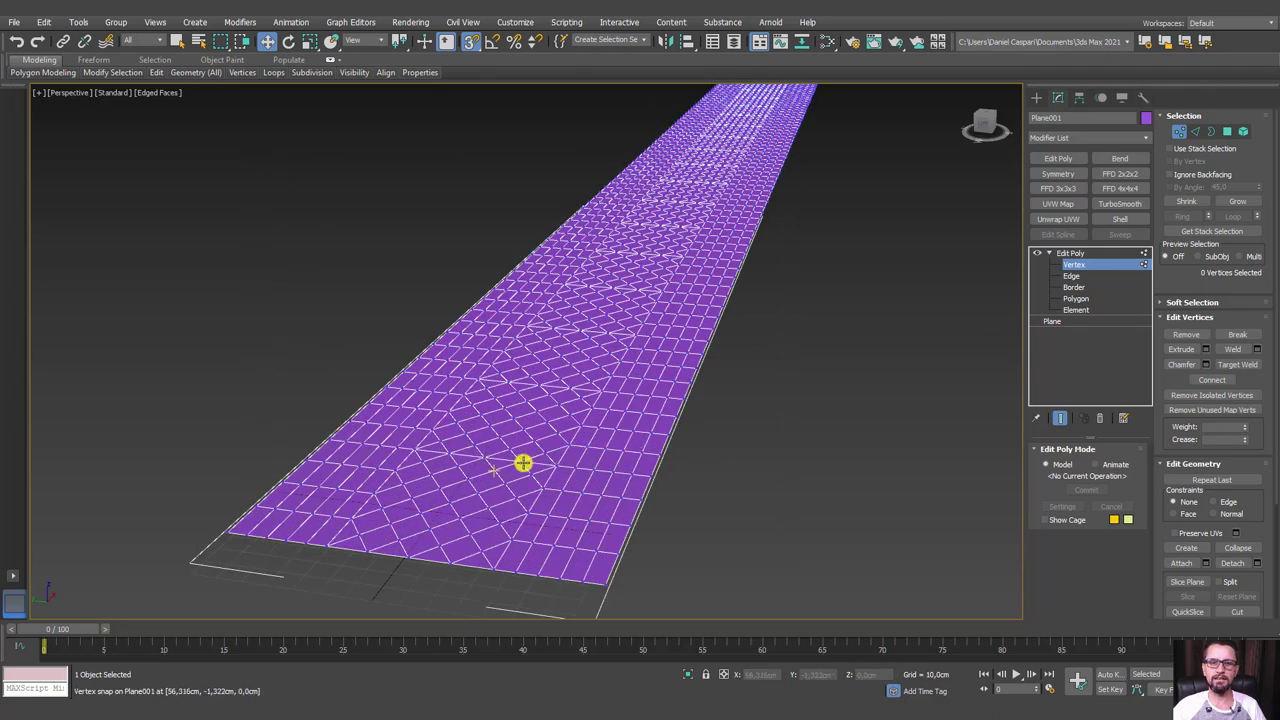
scroll(523, 460, up, 2)
click(469, 42)
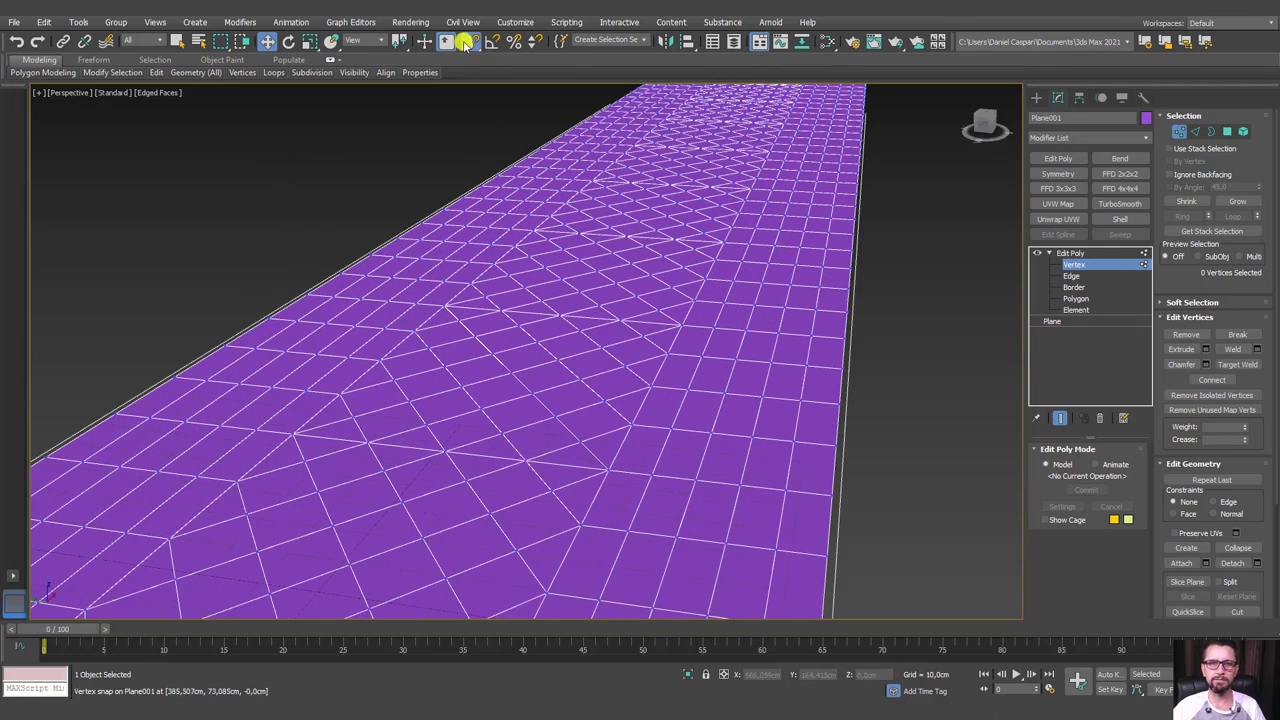
click(524, 459)
scroll(514, 445, up, 2)
scroll(506, 429, up, 3)
mouse_move(529, 394)
mouse_down()
mouse_move(572, 322)
mouse_move(580, 334)
mouse_up()
scroll(580, 340, down, 5)
scroll(610, 342, down, 3)
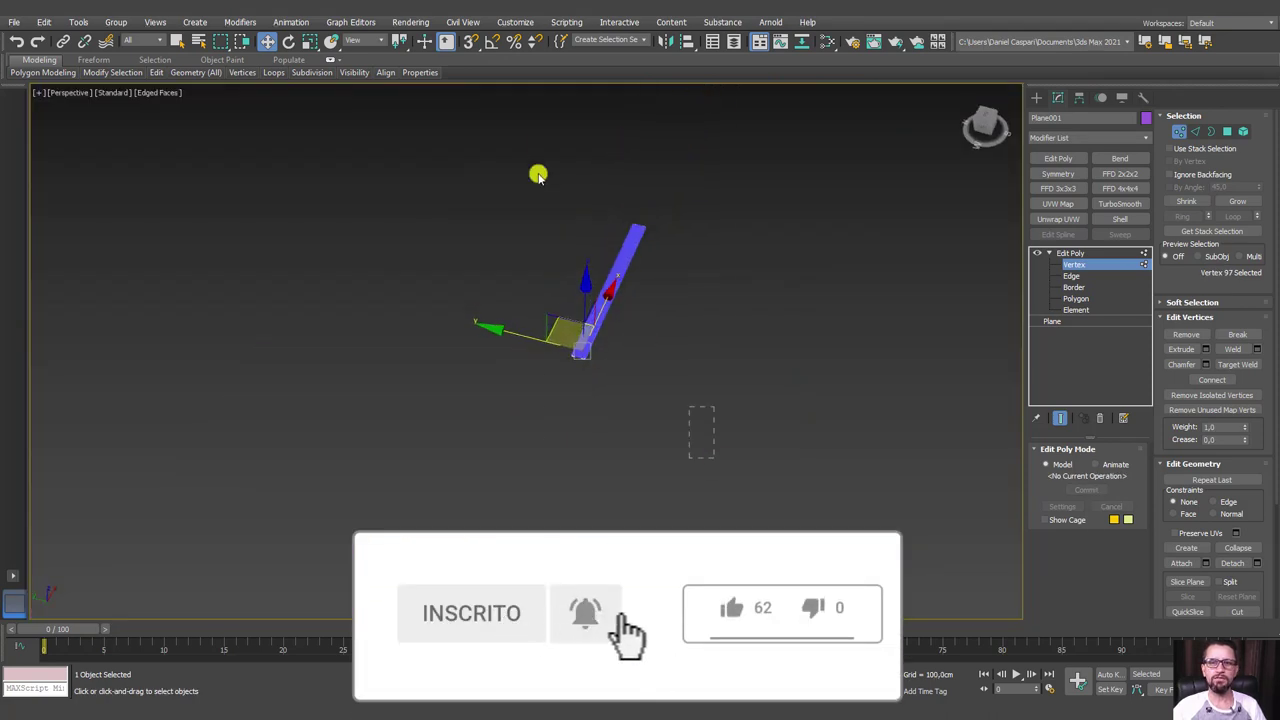
Select all vertices with Ctrl+A and weld them, reducing 2457 vertices to 2067
key(ctrl+a)
scroll(632, 309, up, 3)
scroll(543, 394, down, 3)
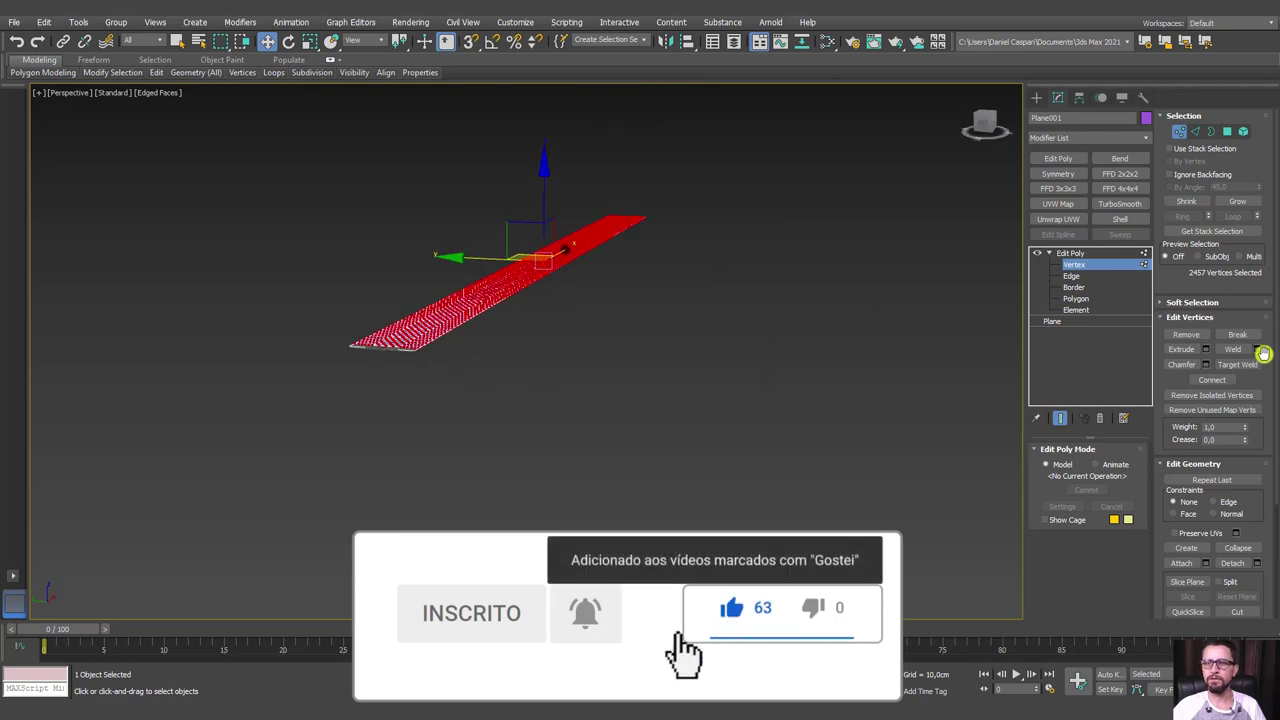
click(1257, 349)
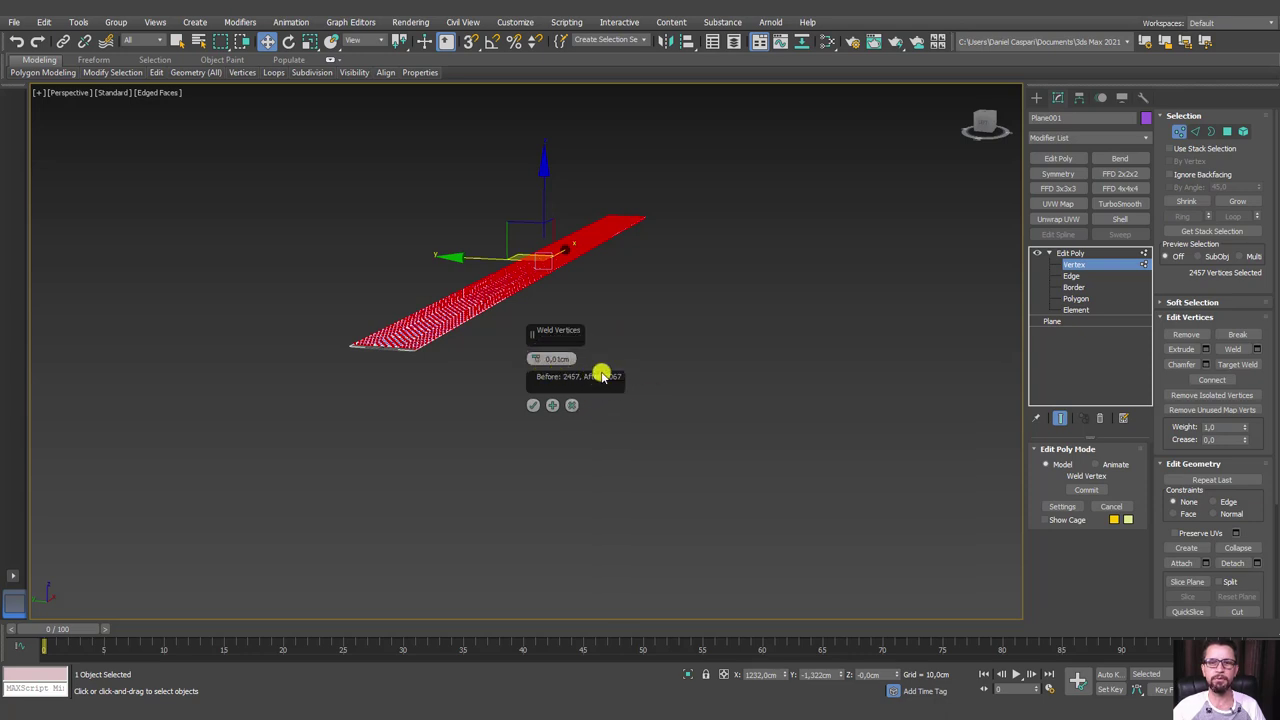
click(535, 405)
Clear the vertex selection, return to the Edit Poly top level, and inspect the welded strip
mouse_move(490, 315)
alt+middle_down()
mouse_move(612, 376)
mouse_move(597, 406)
mouse_move(580, 397)
alt+middle_up()
click(660, 390)
click(1070, 253)
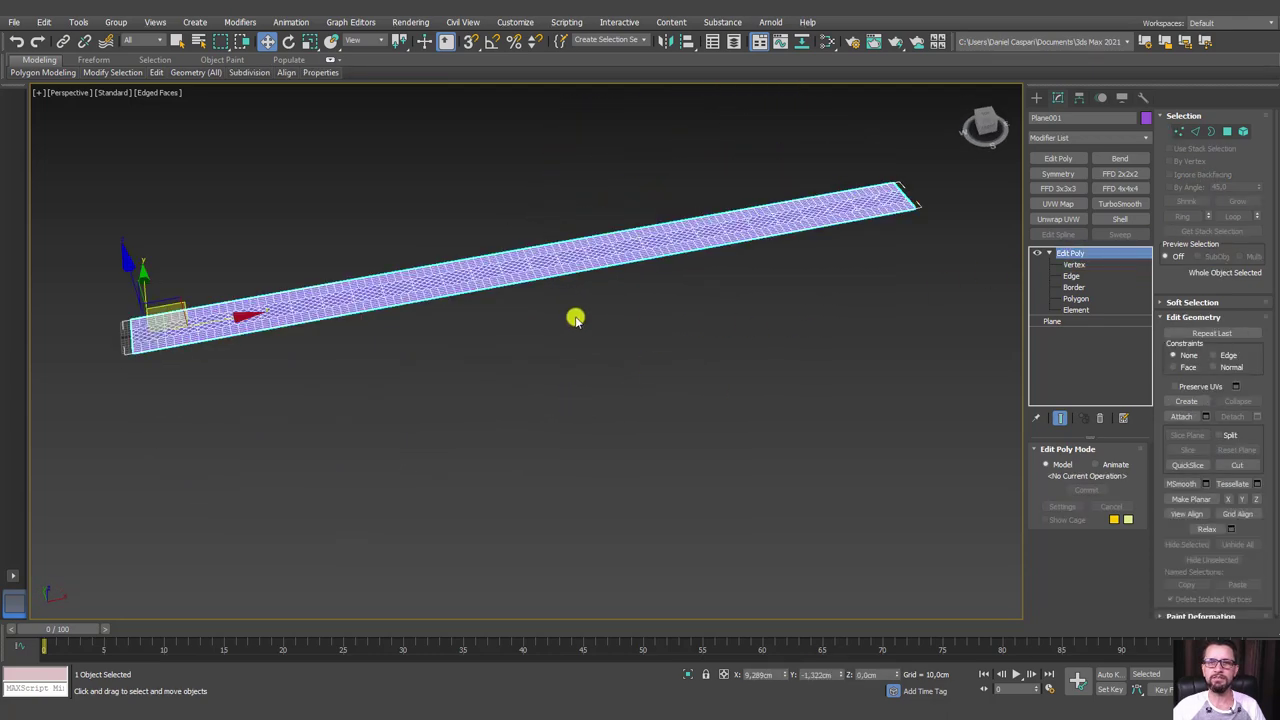
mouse_move(574, 317)
alt+middle_down()
mouse_move(511, 379)
mouse_move(448, 371)
alt+middle_up()
scroll(327, 358, up, 3)
scroll(327, 358, up, 5)
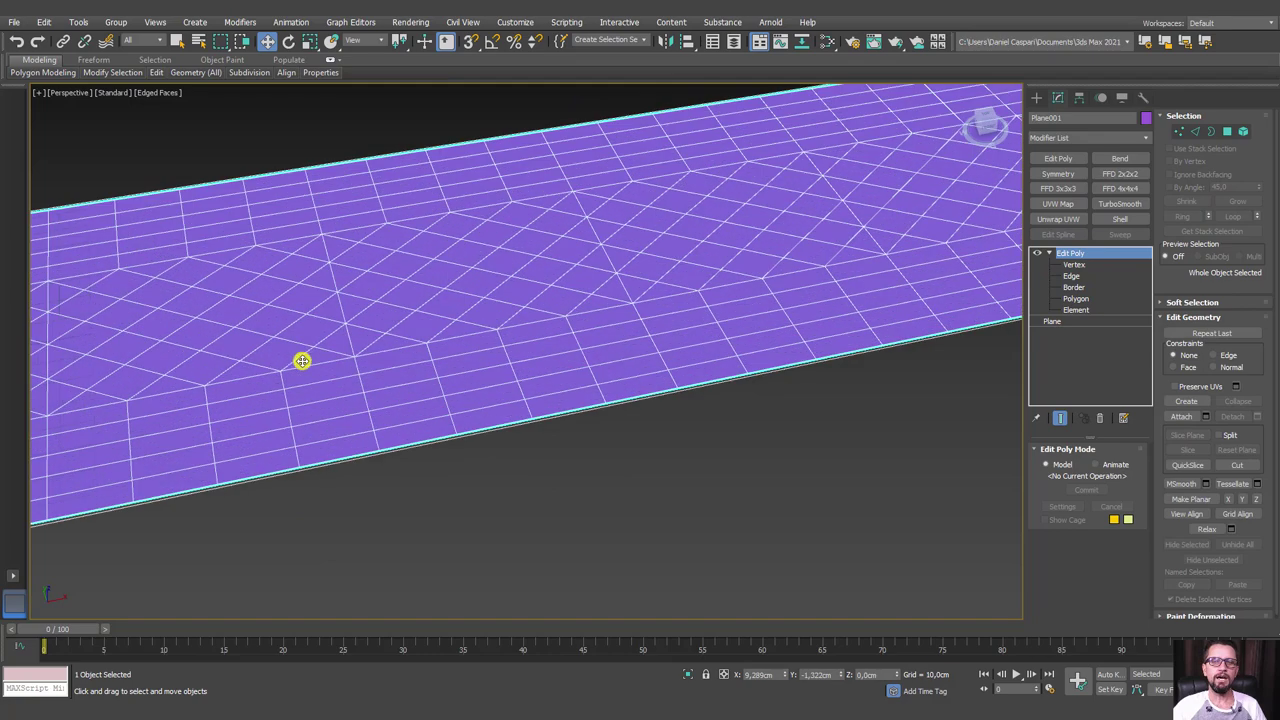
scroll(466, 360, down, 2)
scroll(500, 362, down, 2)
scroll(411, 336, up, 2)
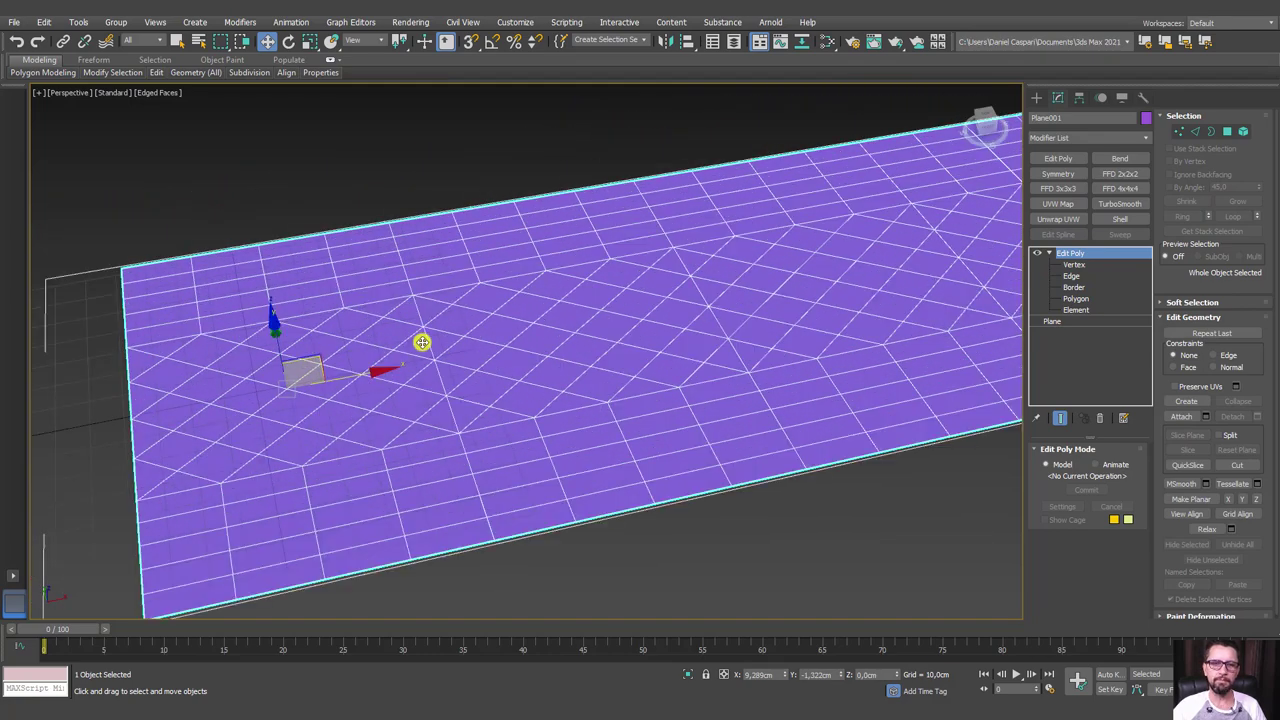
scroll(270, 408, down, 3)
scroll(243, 407, up, 2)
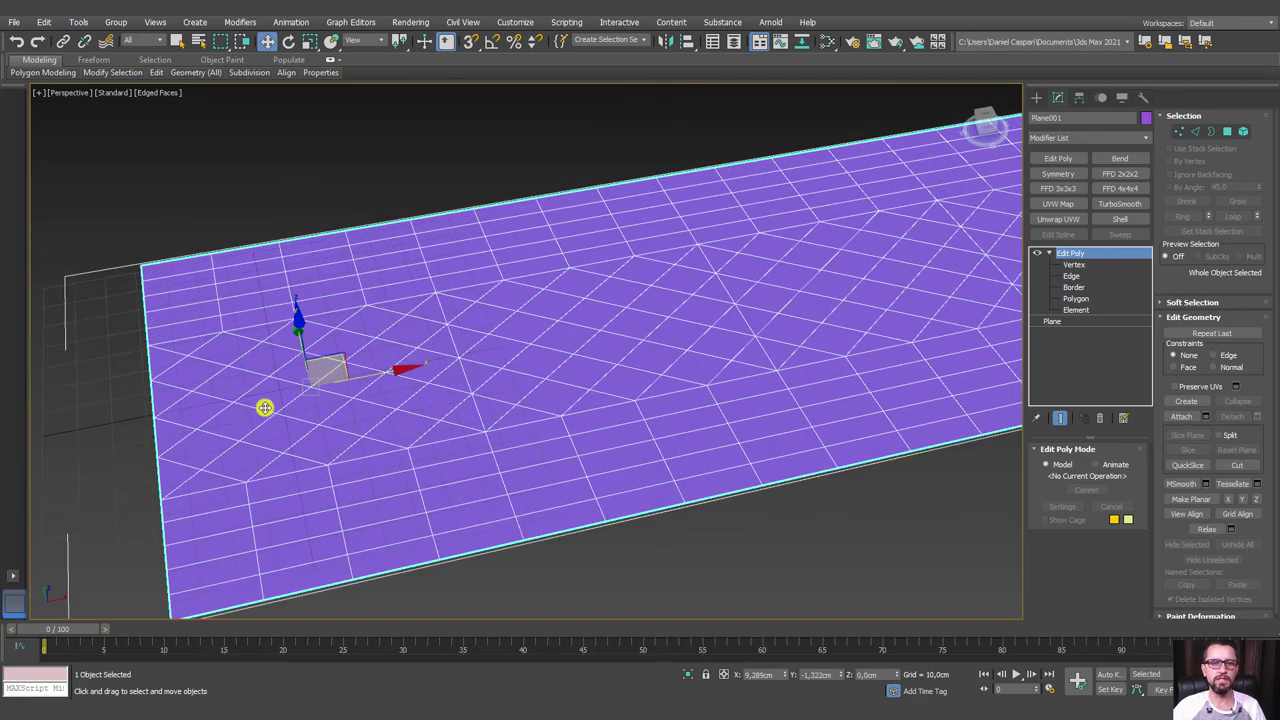
scroll(260, 420, up, 3)
scroll(300, 390, down, 4)
mouse_move(331, 337)
middle_down()
mouse_move(396, 398)
mouse_move(351, 426)
mouse_move(334, 337)
mouse_move(310, 302)
middle_up()
scroll(330, 440, up, 3)
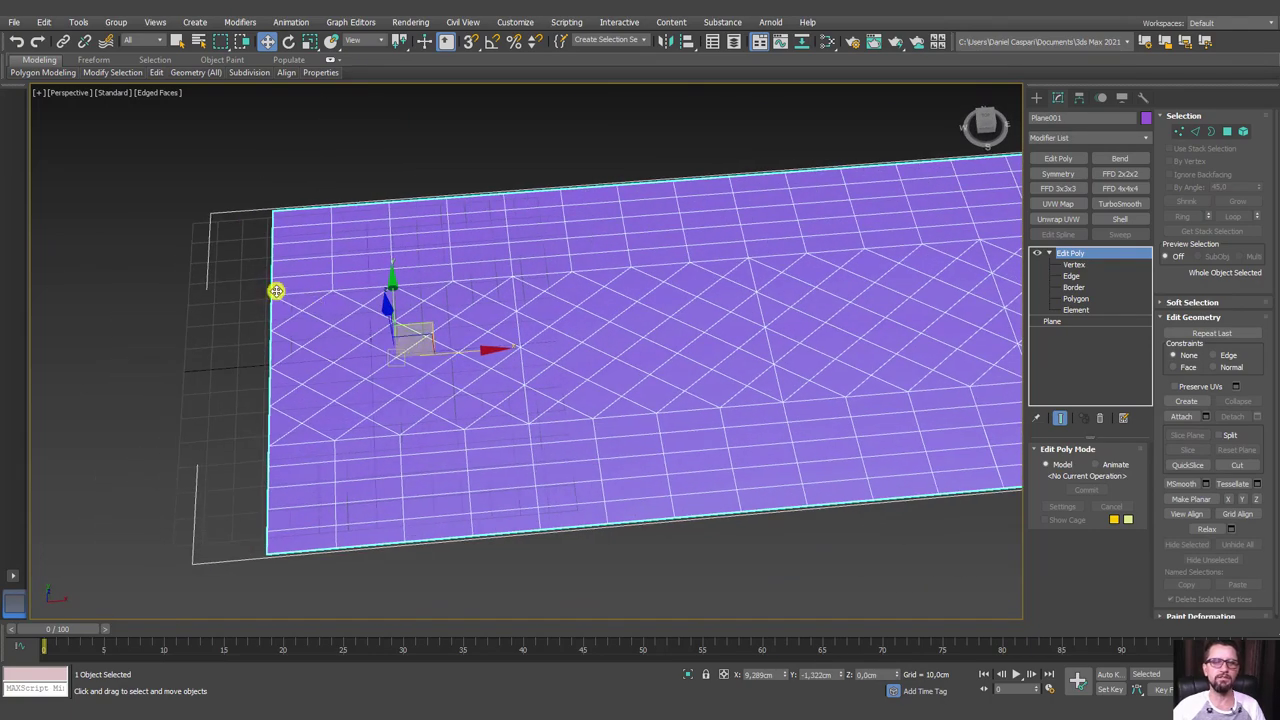
drag(275, 291, 520, 433)
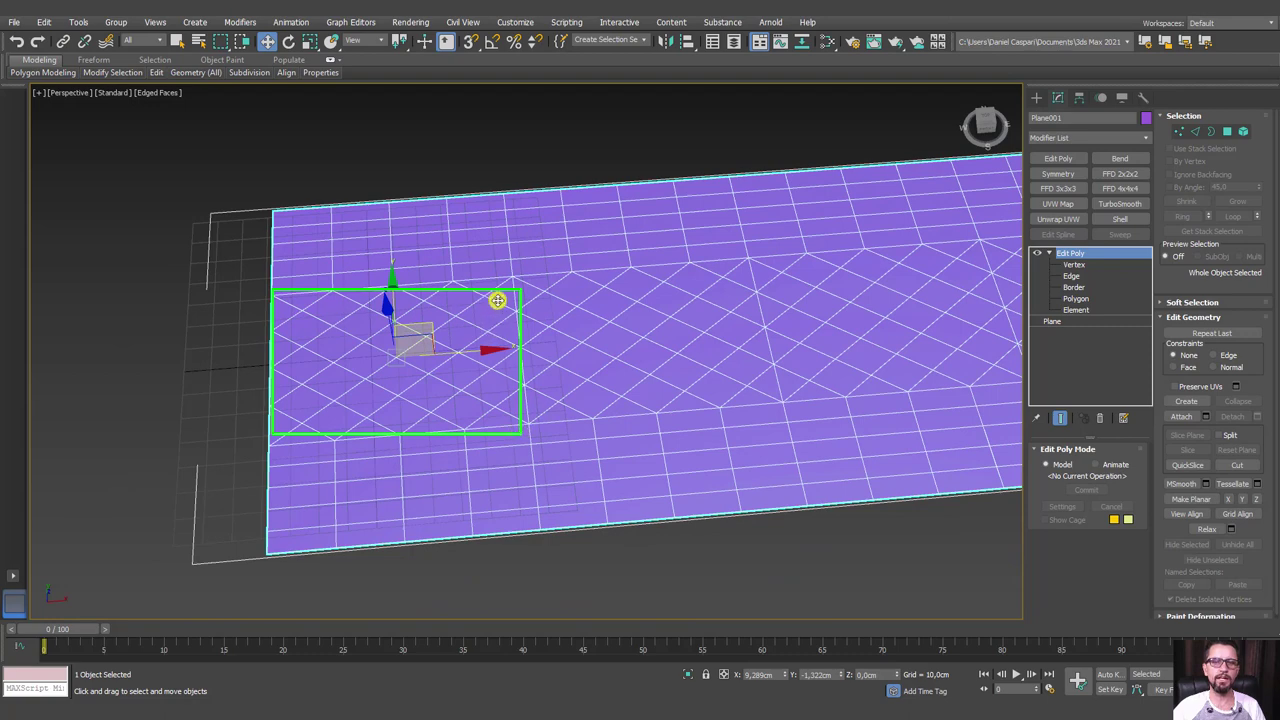
drag(503, 273, 535, 431)
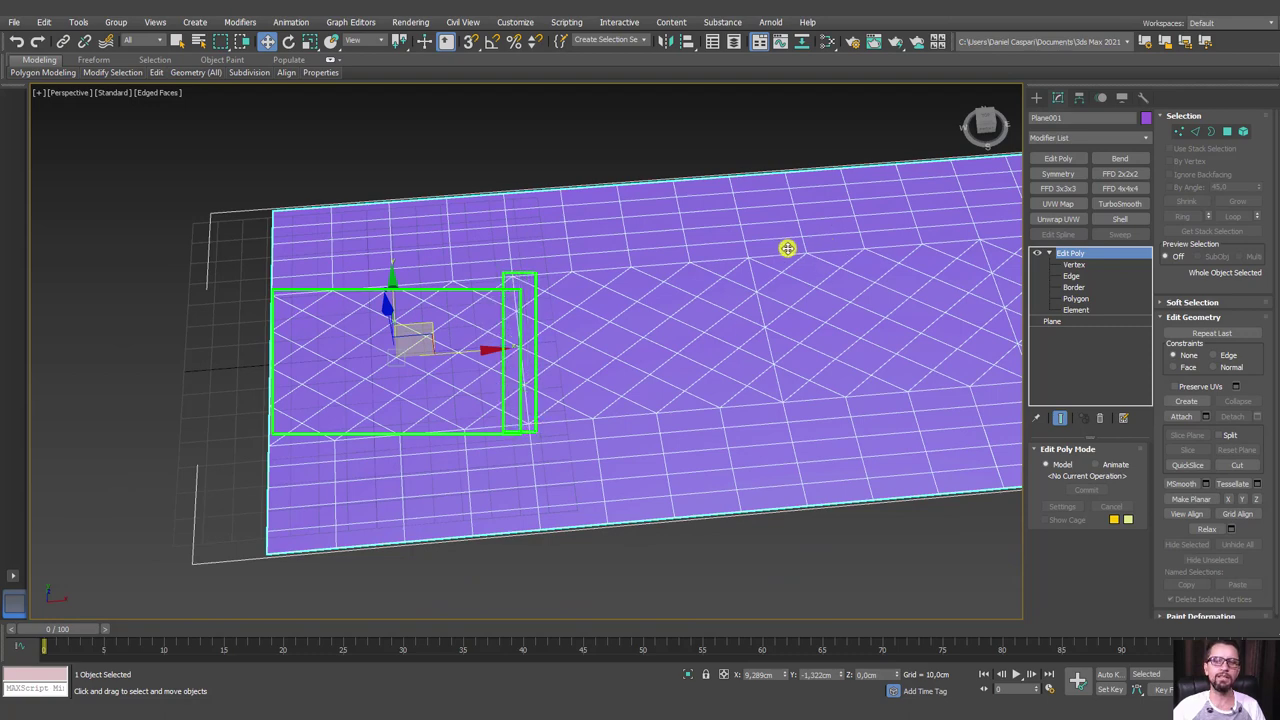
drag(751, 255, 808, 428)
key(Escape)
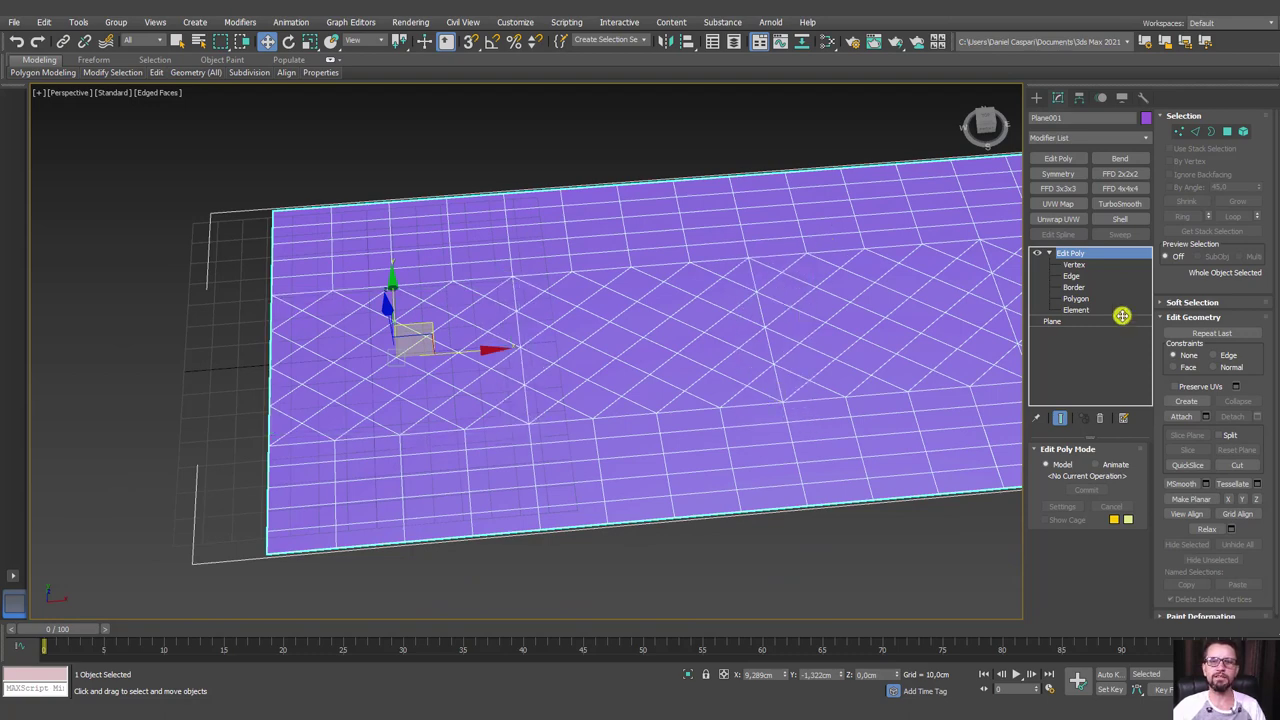
In Edge mode, remove five stray edges cutting across the tread one at a time
click(1194, 131)
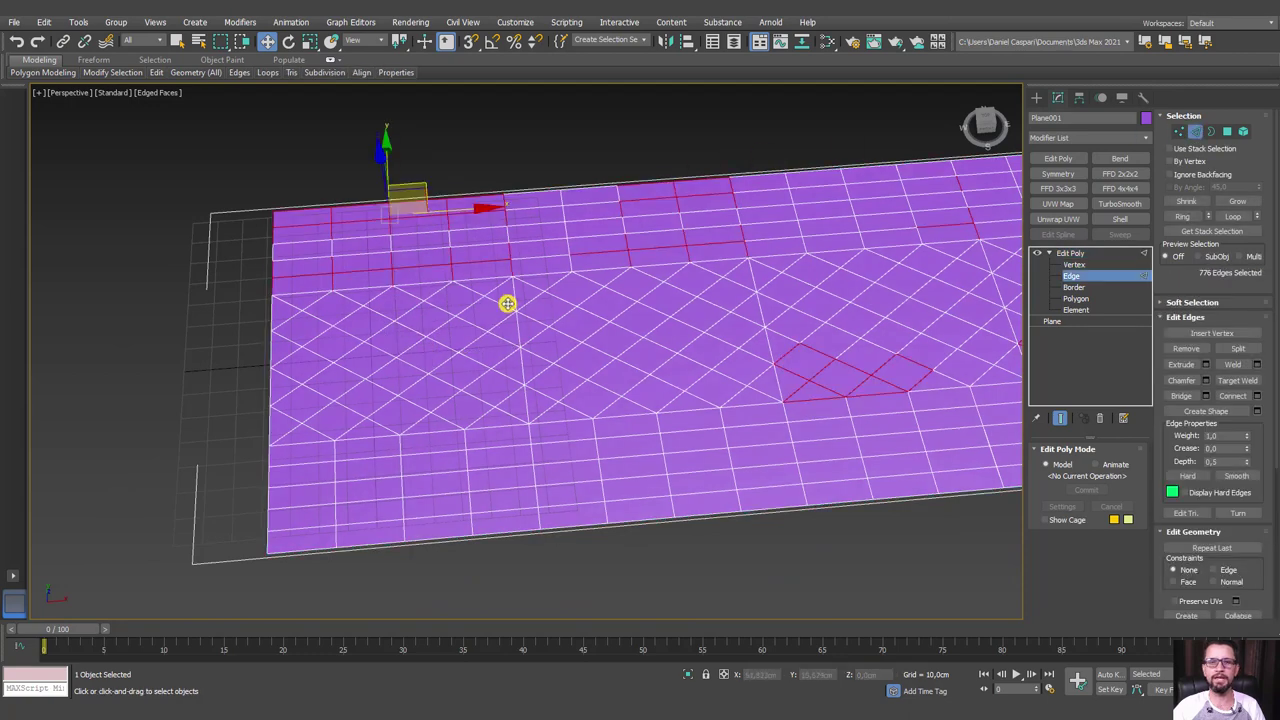
click(517, 298)
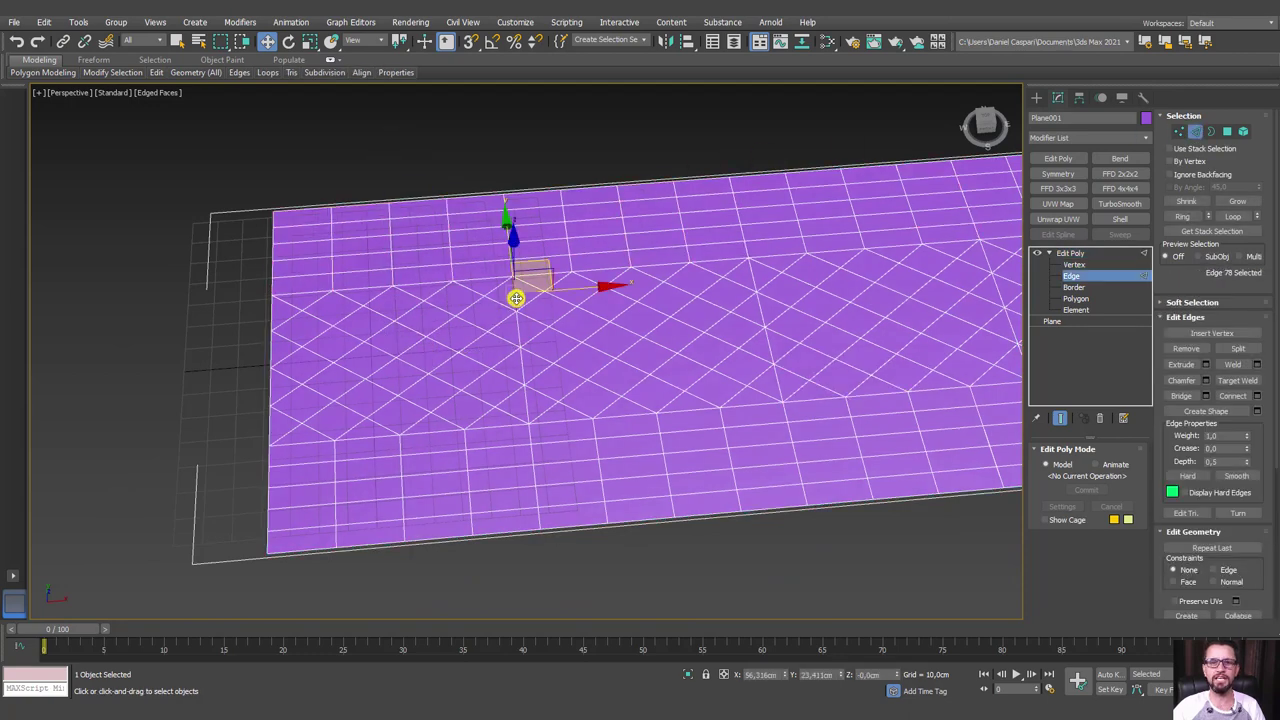
click(1194, 351)
click(525, 325)
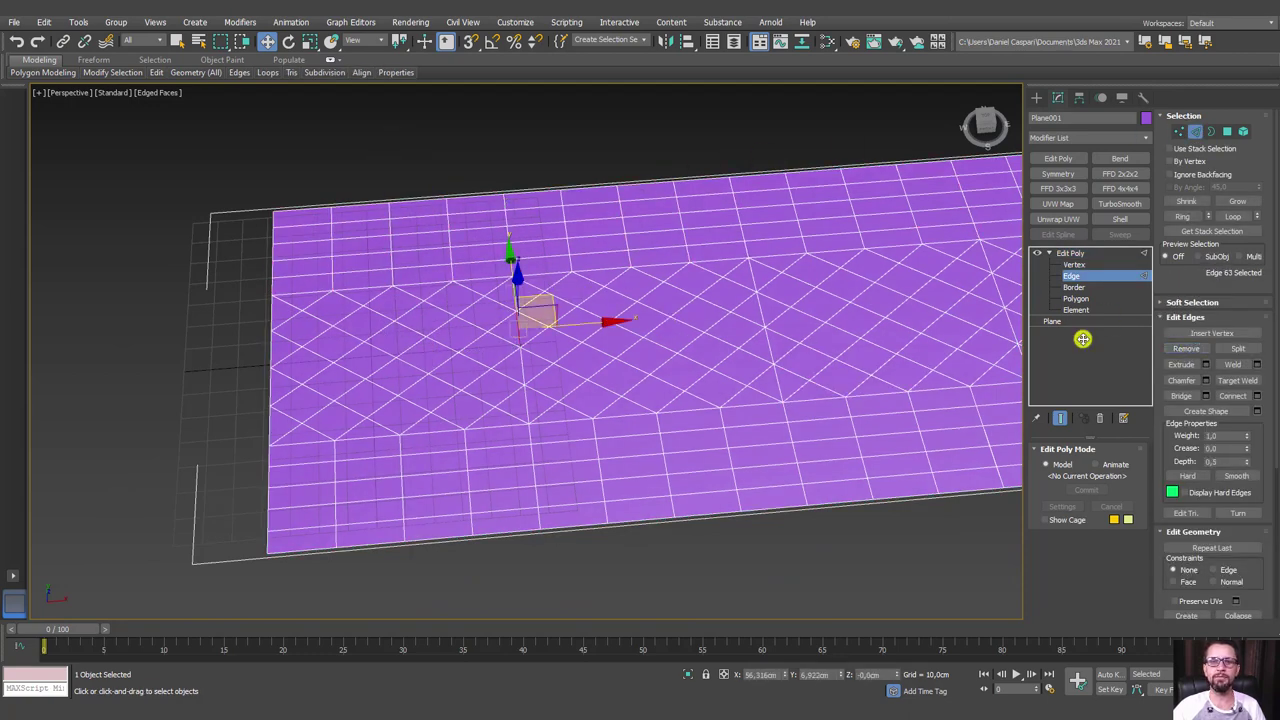
click(1194, 349)
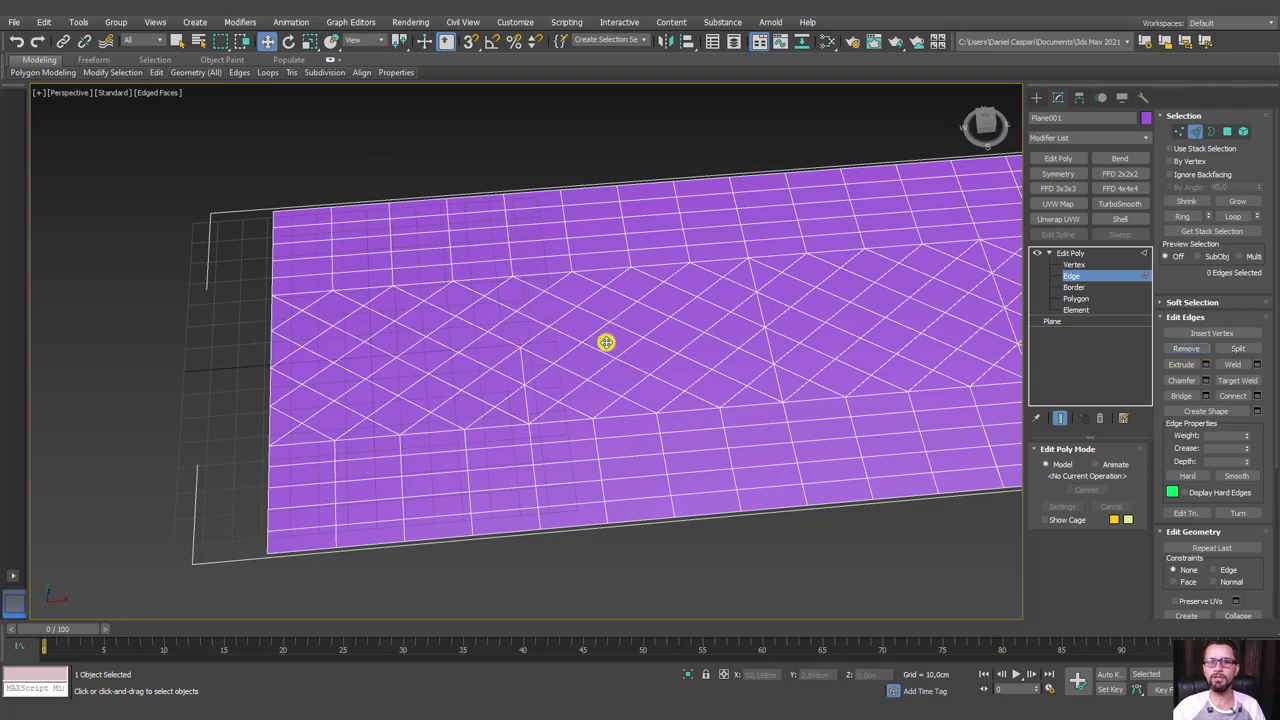
click(521, 368)
click(1194, 349)
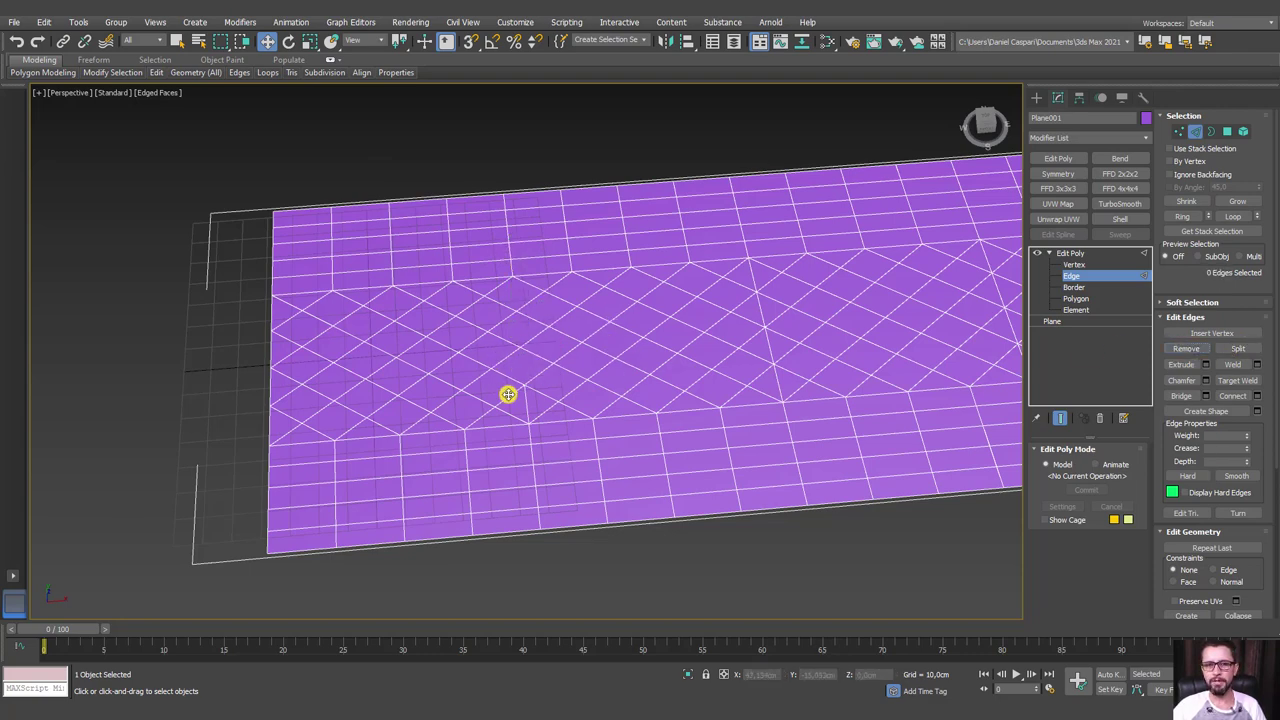
click(525, 407)
click(1190, 349)
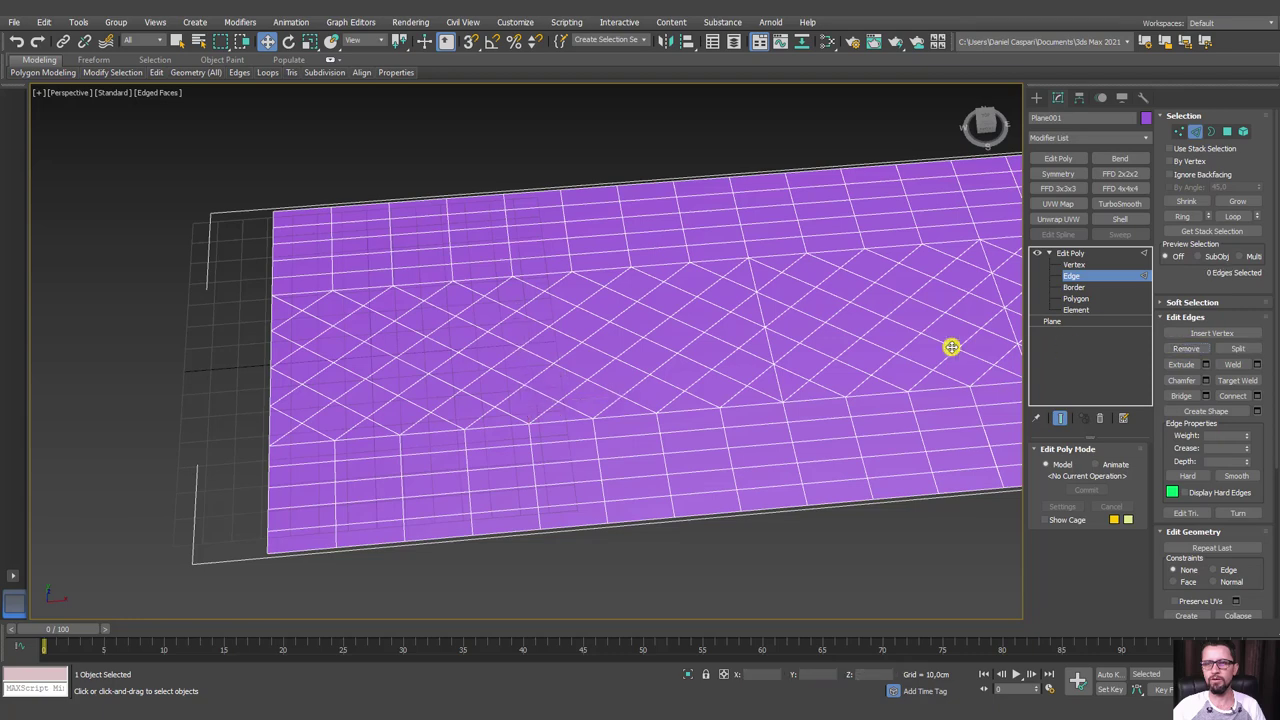
middle_drag(790, 338, 449, 301)
click(444, 286)
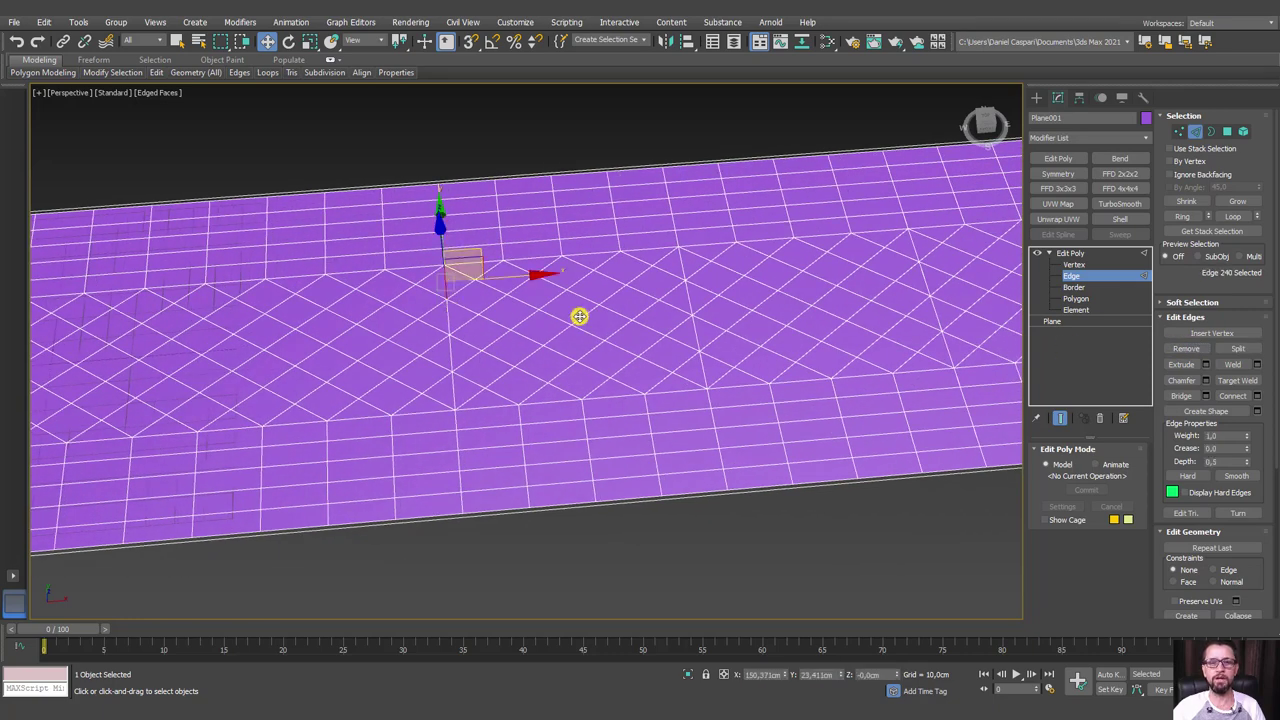
click(1196, 347)
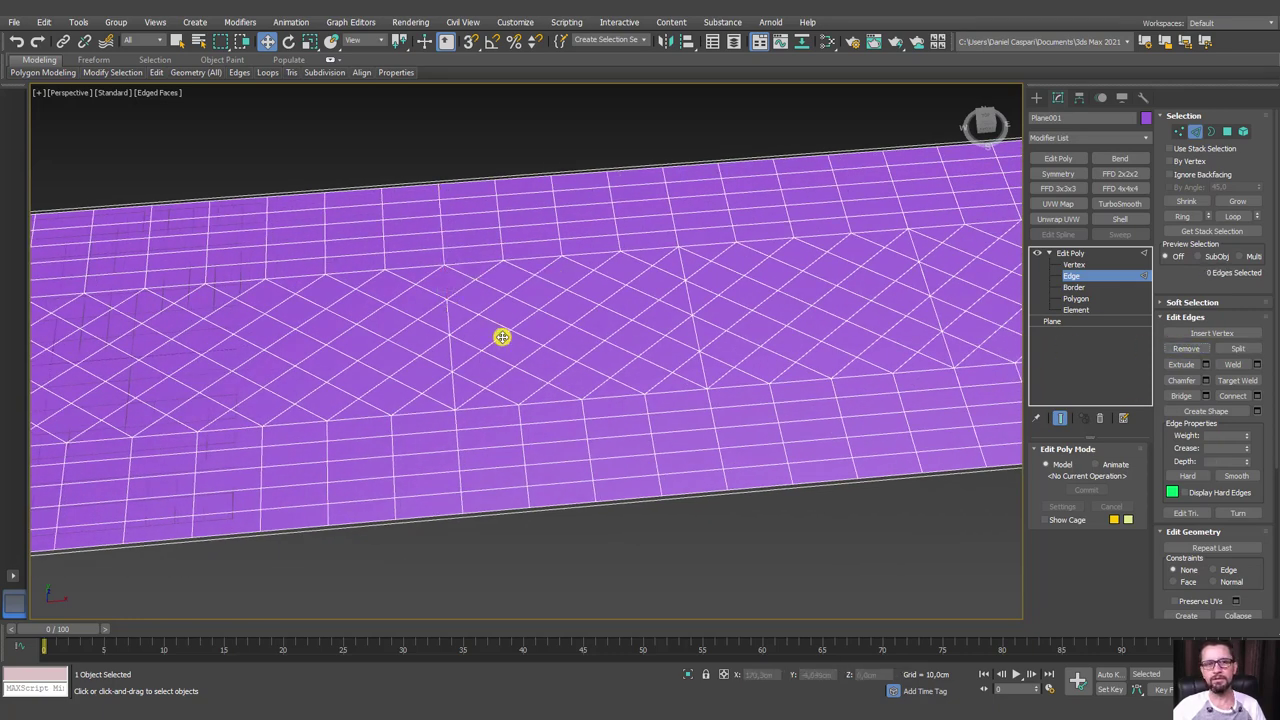
Select a sample crossing edge on the tread and frame the whole strip in view
click(448, 323)
scroll(834, 352, down, 4)
middle_drag(907, 352, 613, 363)
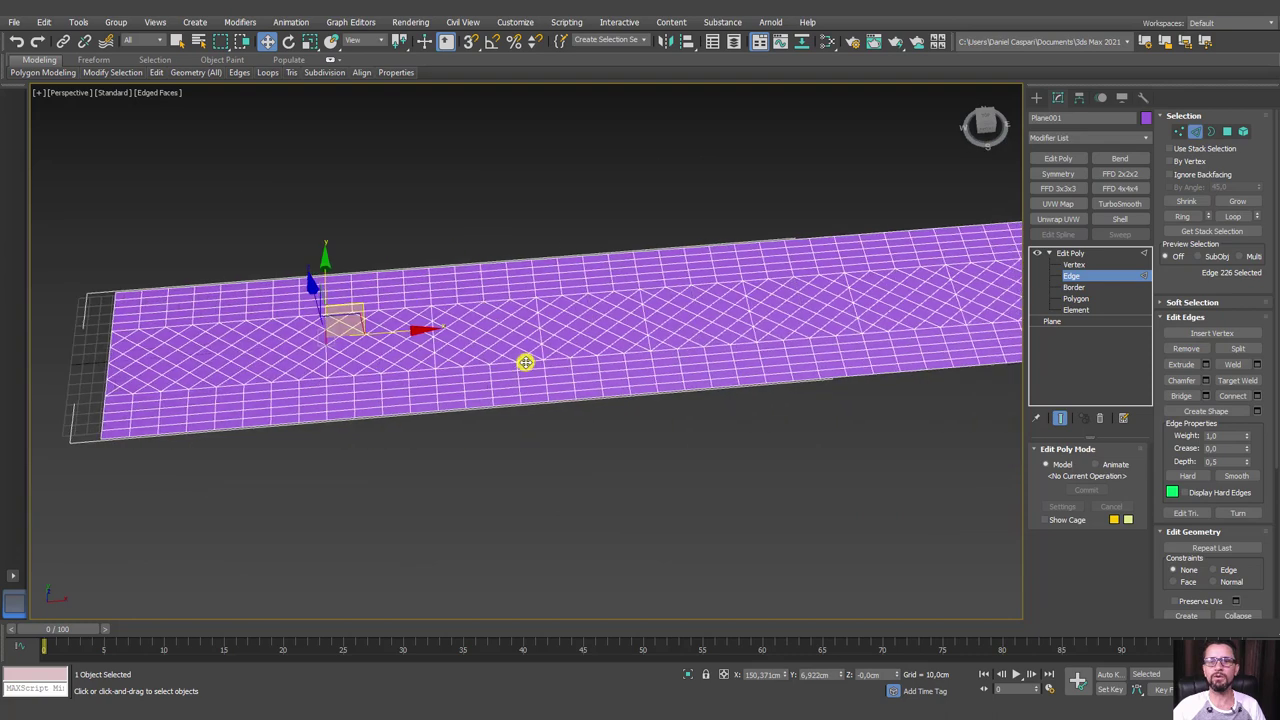
mouse_move(753, 363)
middle_down()
mouse_move(586, 354)
mouse_move(320, 371)
middle_up()
scroll(523, 360, down, 2)
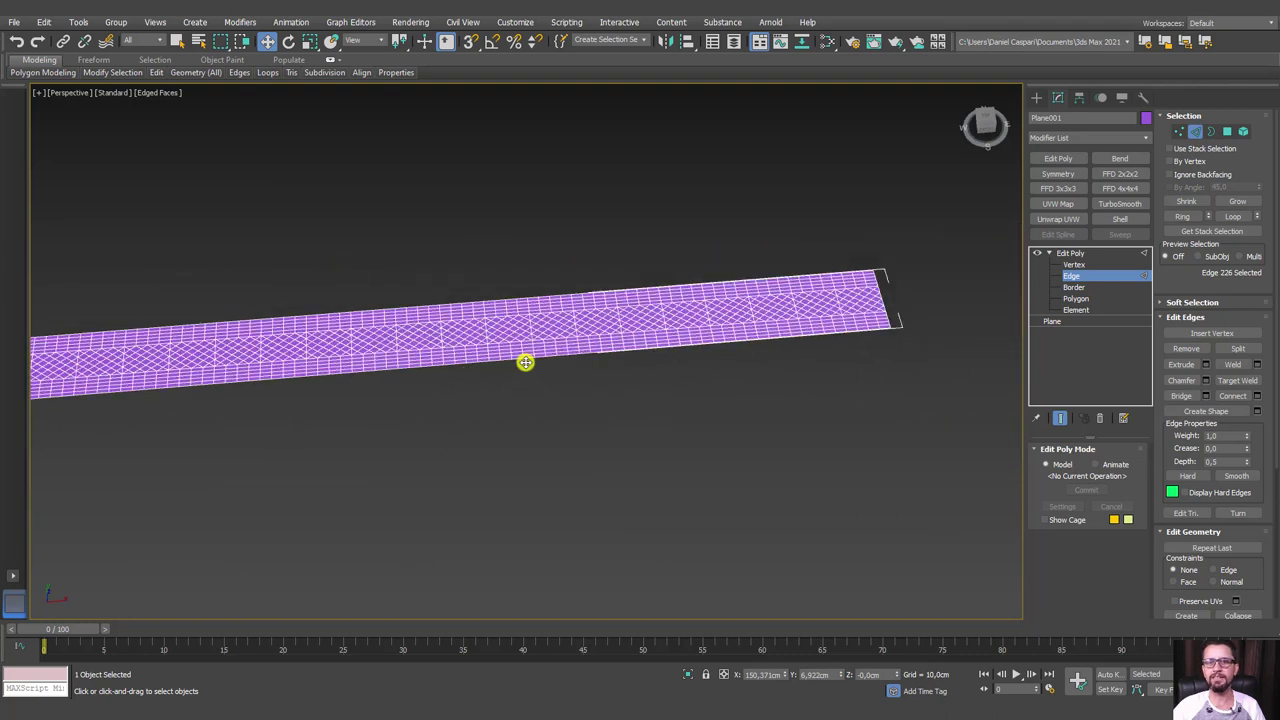
scroll(425, 373, down, 2)
middle_drag(425, 373, 562, 356)
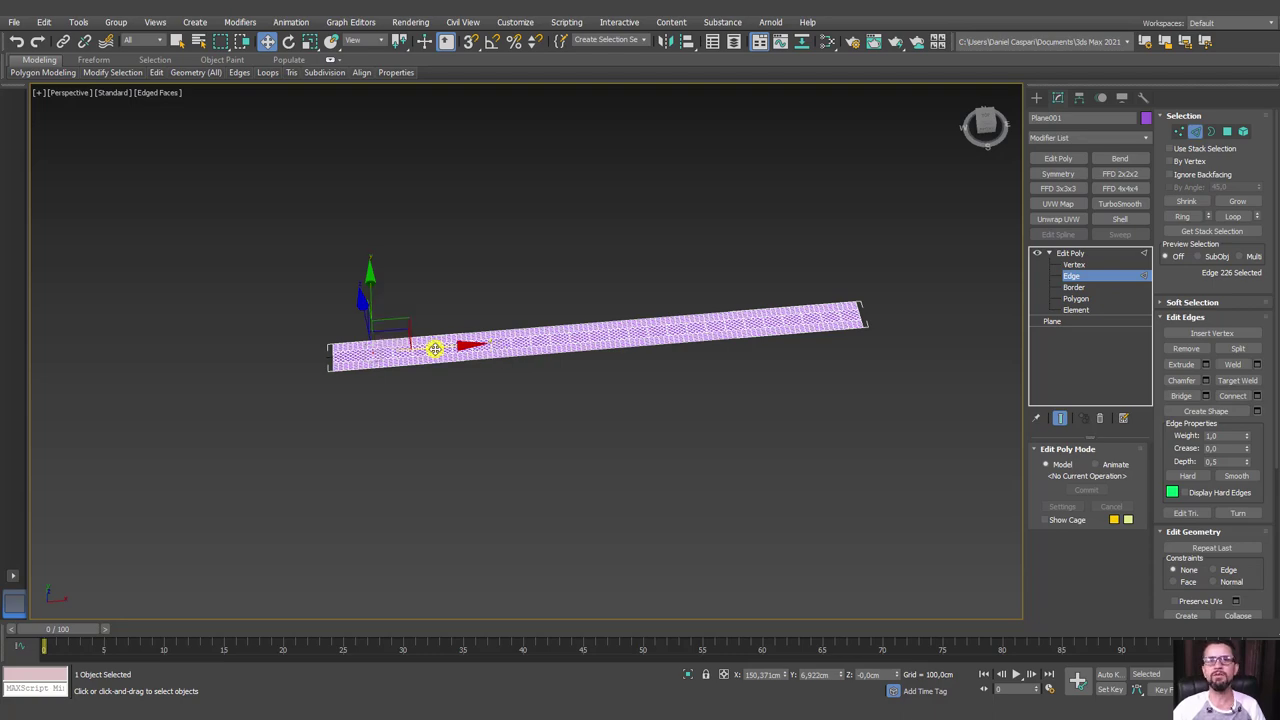
scroll(366, 357, up, 2)
scroll(372, 350, up, 3)
scroll(384, 352, up, 3)
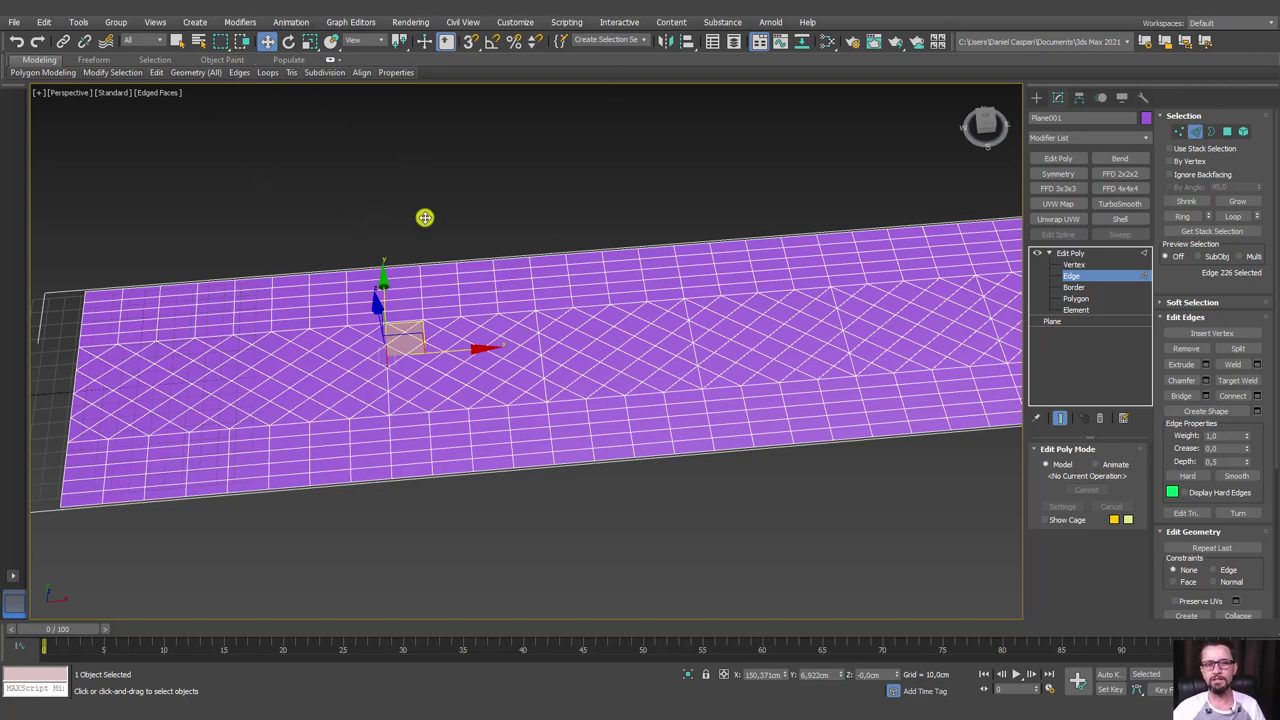
mouse_move(425, 217)
alt+middle_down()
mouse_move(403, 209)
mouse_move(434, 163)
mouse_move(428, 132)
alt+middle_up()
scroll(403, 209, up, 2)
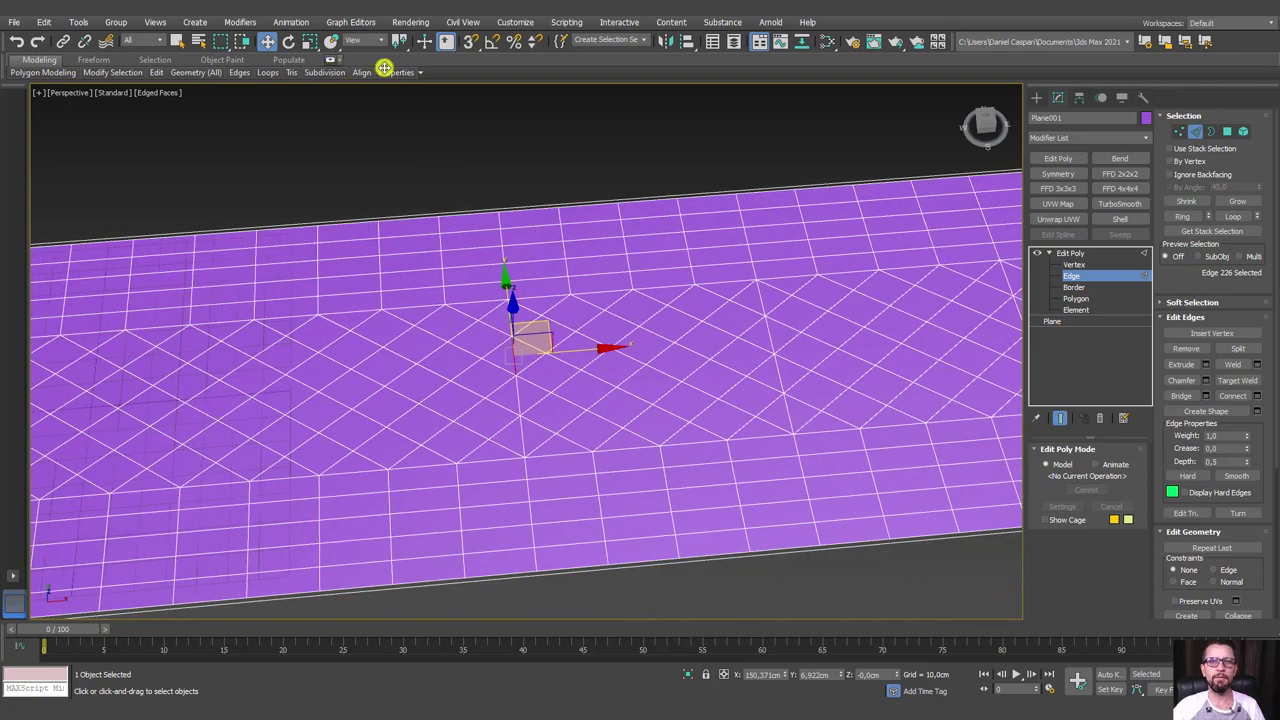
Select every edge matching the sample crossing edge using Modify Selection > Similar
double_click(384, 67)
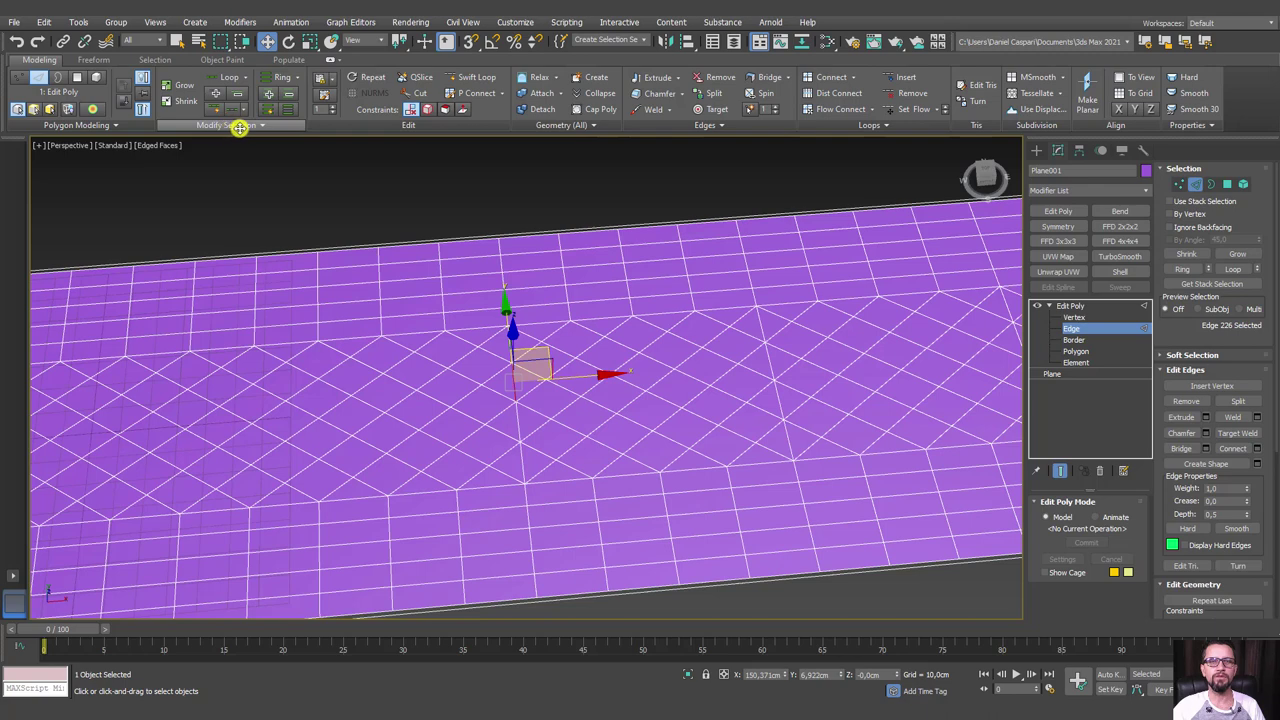
click(240, 128)
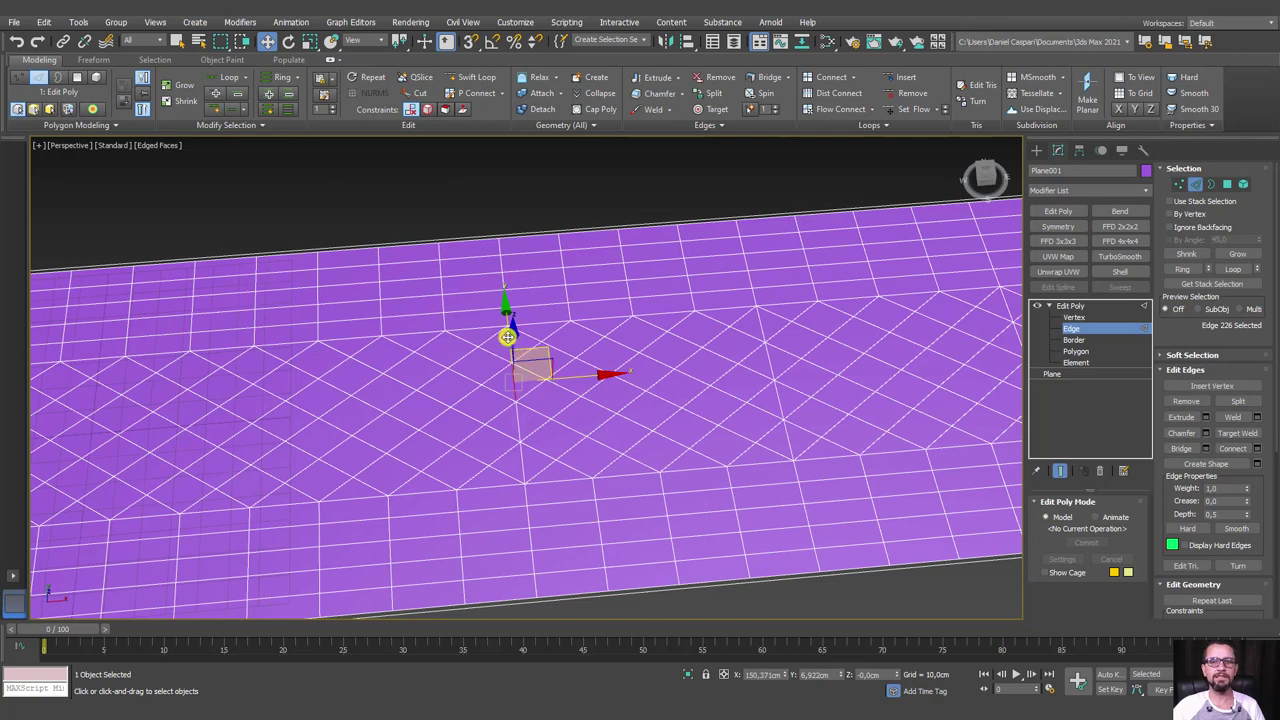
click(209, 124)
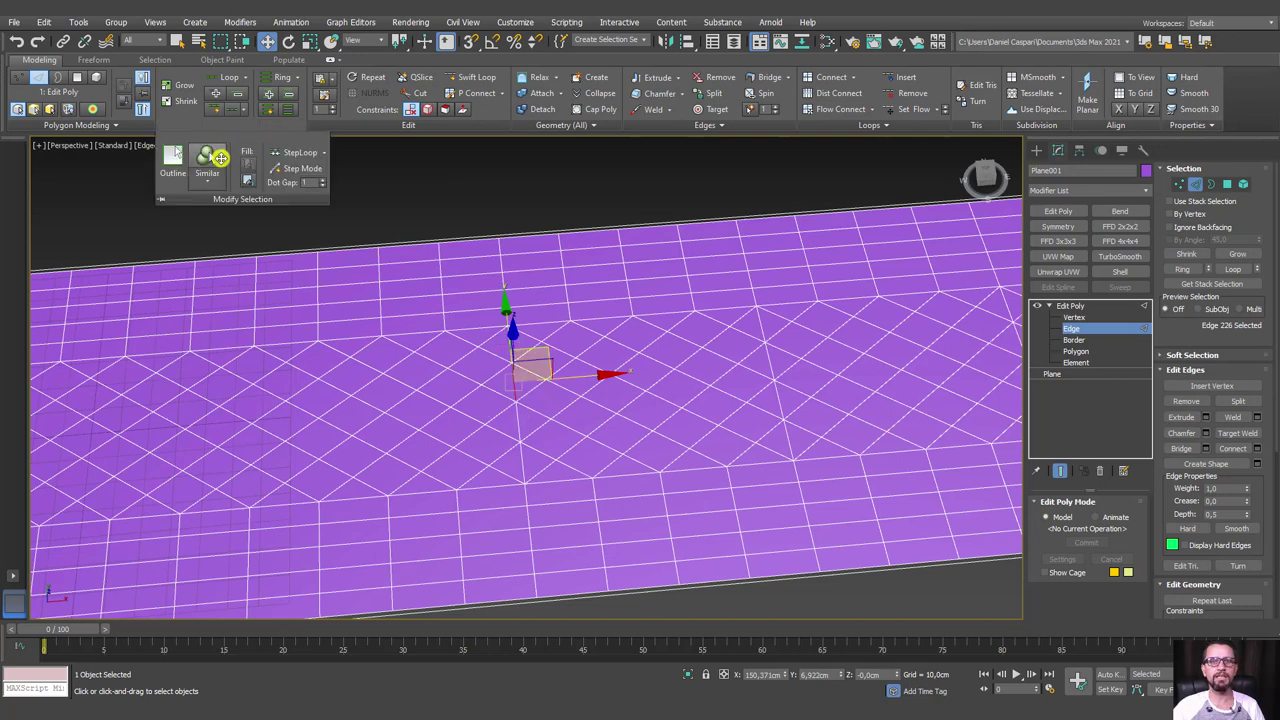
click(206, 158)
scroll(481, 352, down, 2)
scroll(481, 352, down, 2)
mouse_move(791, 337)
alt+middle_down()
mouse_move(477, 363)
mouse_move(725, 381)
mouse_move(669, 354)
alt+middle_up()
scroll(762, 309, up, 5)
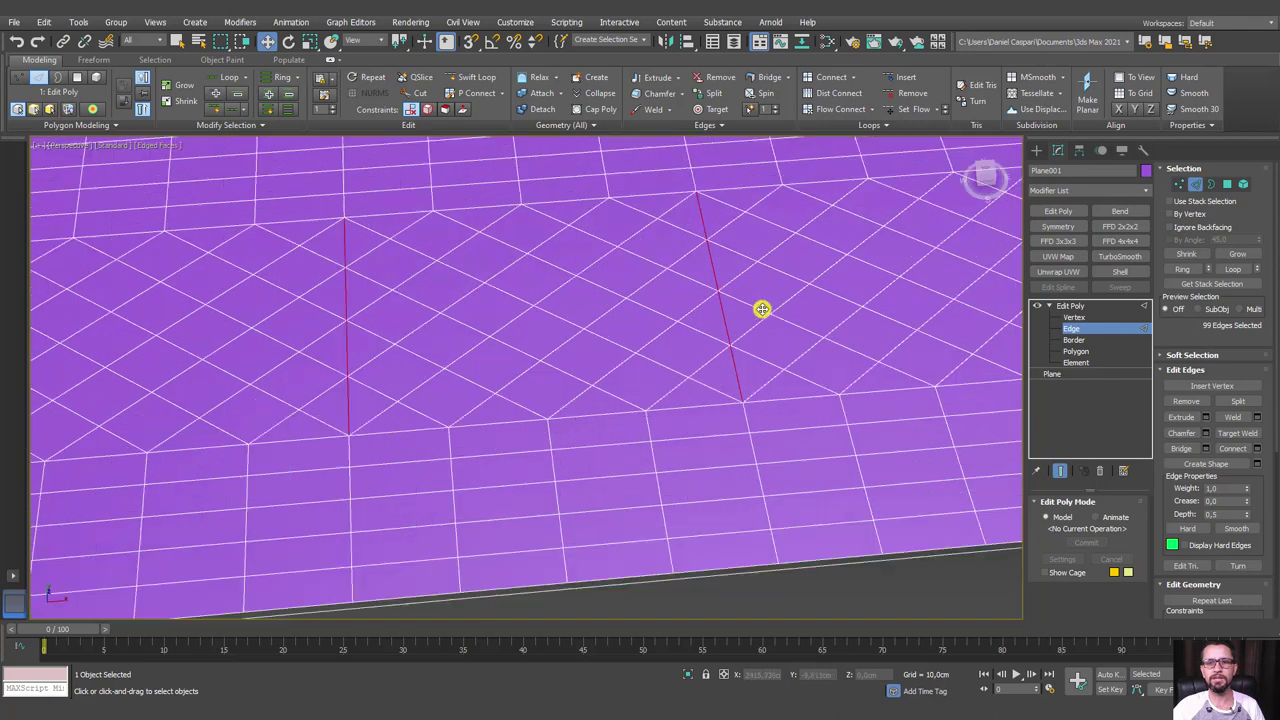
mouse_move(721, 211)
alt+middle_down()
mouse_move(649, 340)
mouse_move(646, 263)
alt+middle_up()
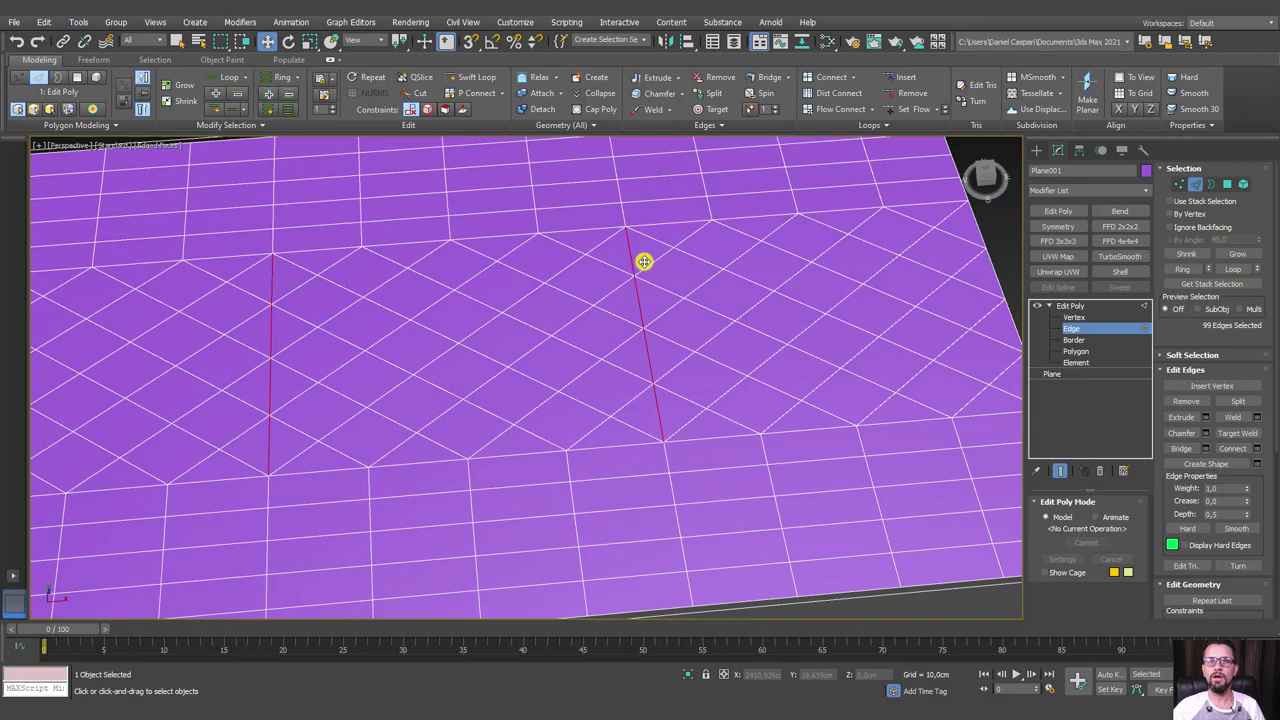
Remove the 99 selected similar edges from the tread plane
click(1186, 401)
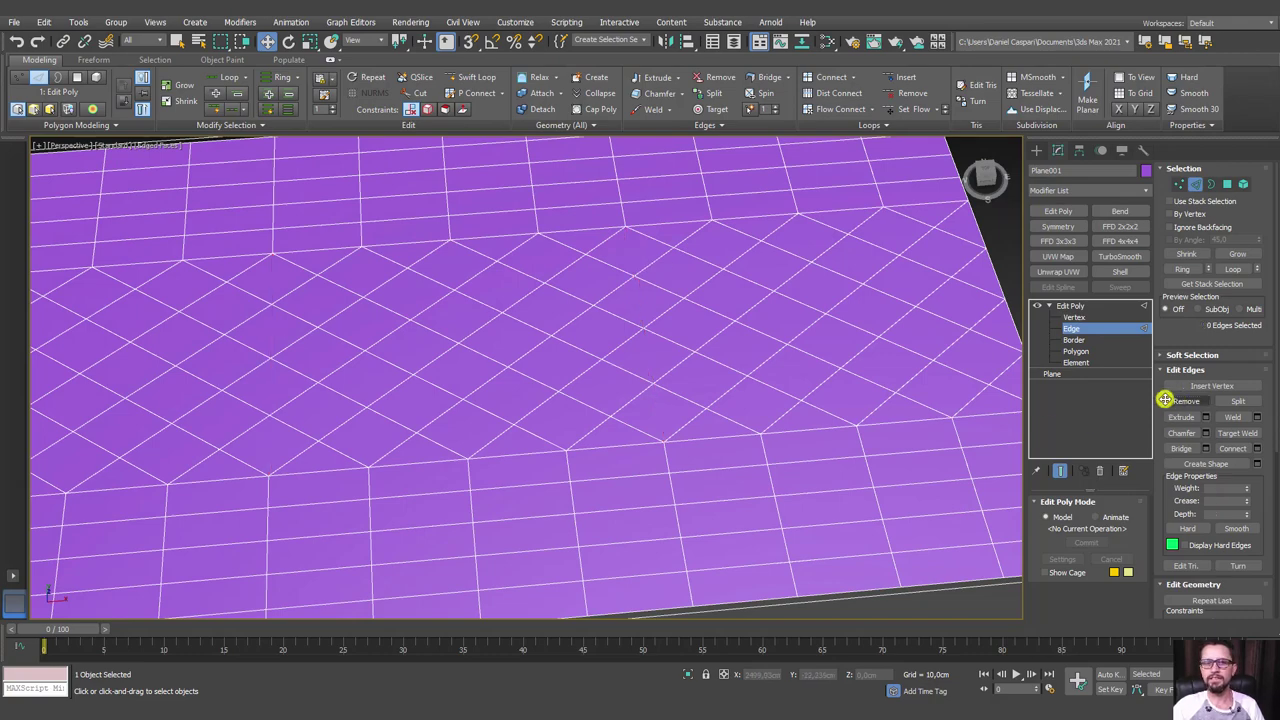
scroll(777, 384, down, 5)
mouse_move(777, 384)
alt+middle_down()
mouse_move(569, 409)
mouse_move(371, 386)
mouse_move(497, 397)
mouse_move(442, 346)
alt+middle_up()
Paste the copied −225.5° Y-axis Bend above Edit Poly to curl the strip into a tube, then add a new Bend
scroll(363, 383, up, 3)
scroll(360, 387, up, 3)
scroll(359, 387, down, 5)
click(1068, 305)
mouse_move(760, 330)
alt+middle_down()
mouse_move(634, 331)
mouse_move(691, 323)
alt+middle_up()
scroll(624, 432, up, 2)
alt+middle_drag(640, 434, 700, 500)
right_click(1102, 308)
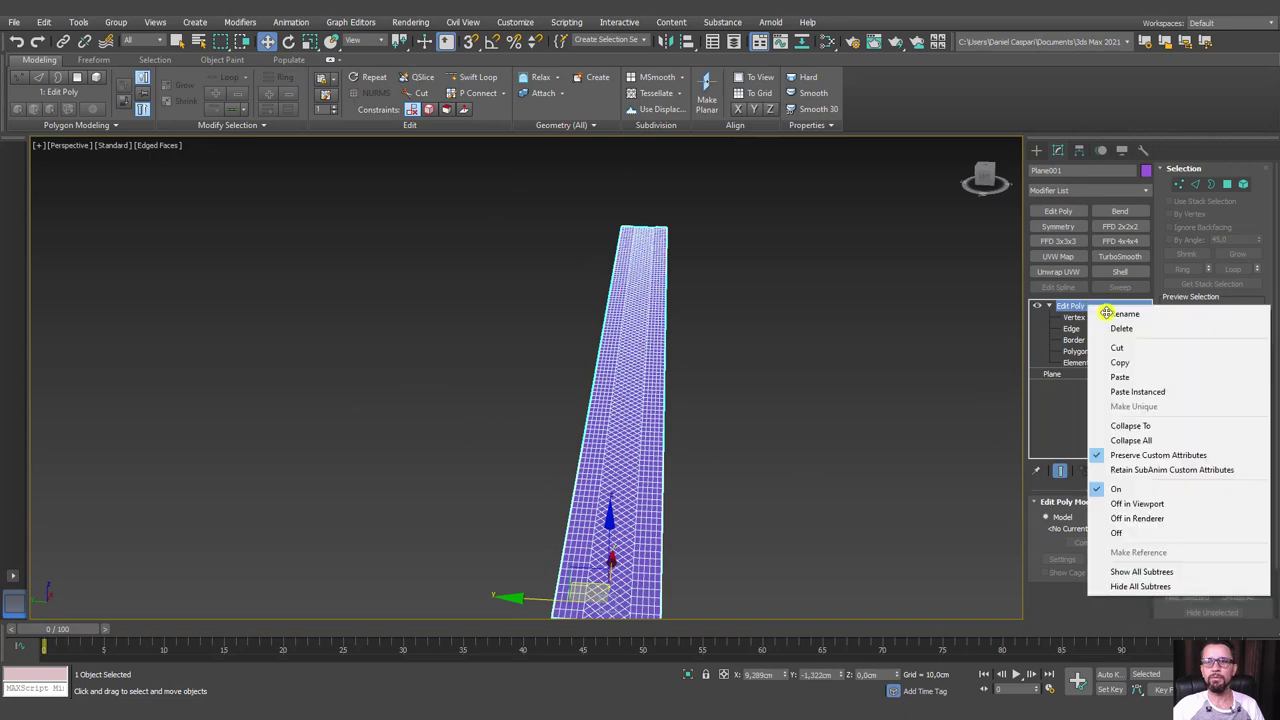
click(1124, 376)
mouse_move(698, 317)
alt+middle_down()
mouse_move(514, 309)
mouse_move(546, 349)
mouse_move(646, 371)
mouse_move(607, 389)
alt+middle_up()
scroll(607, 389, down, 3)
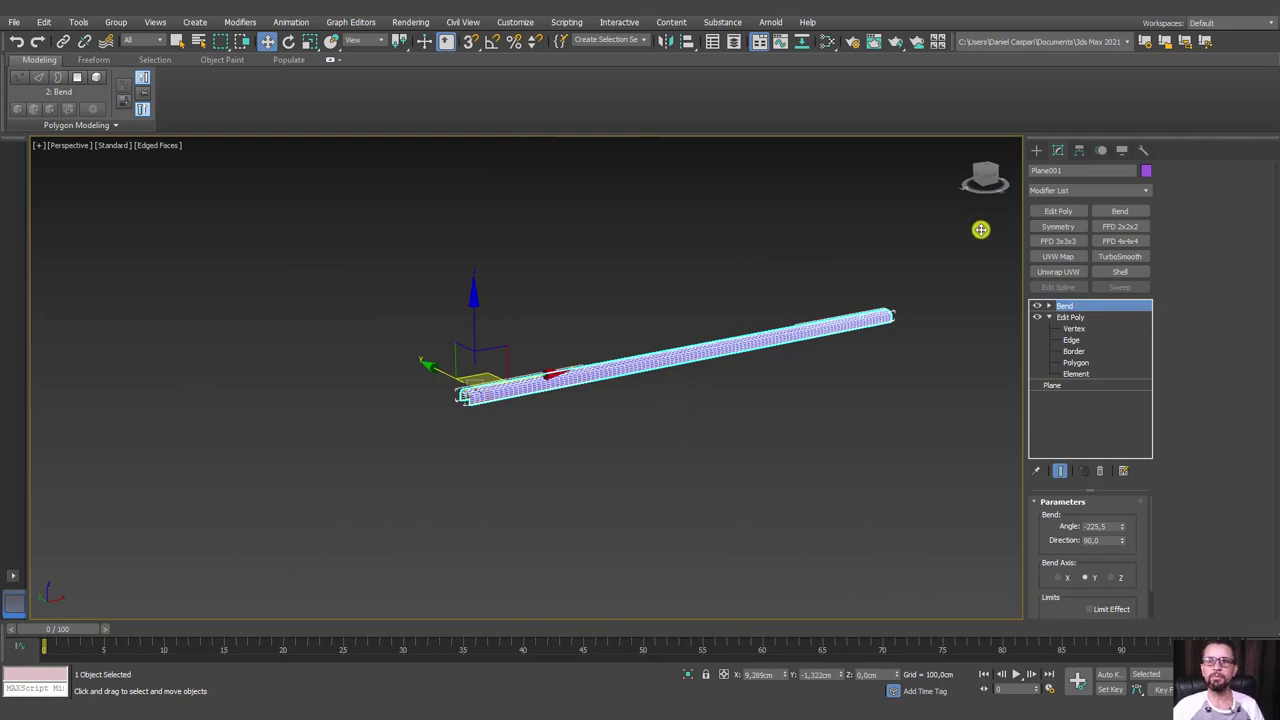
click(1119, 211)
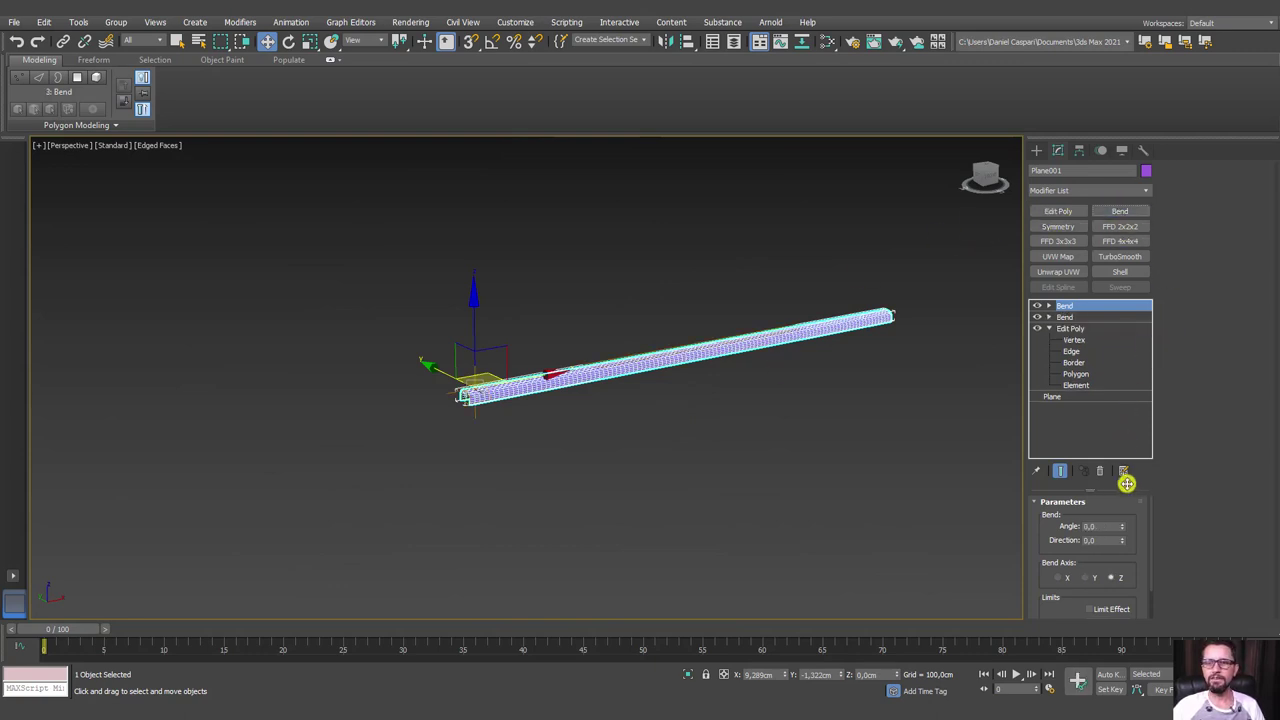
Set the top Bend to the X axis and increase its angle to curl the tube
mouse_move(1123, 526)
mouse_down()
mouse_move(1123, 420)
mouse_move(1117, 532)
mouse_move(1123, 514)
mouse_move(1137, 531)
mouse_up()
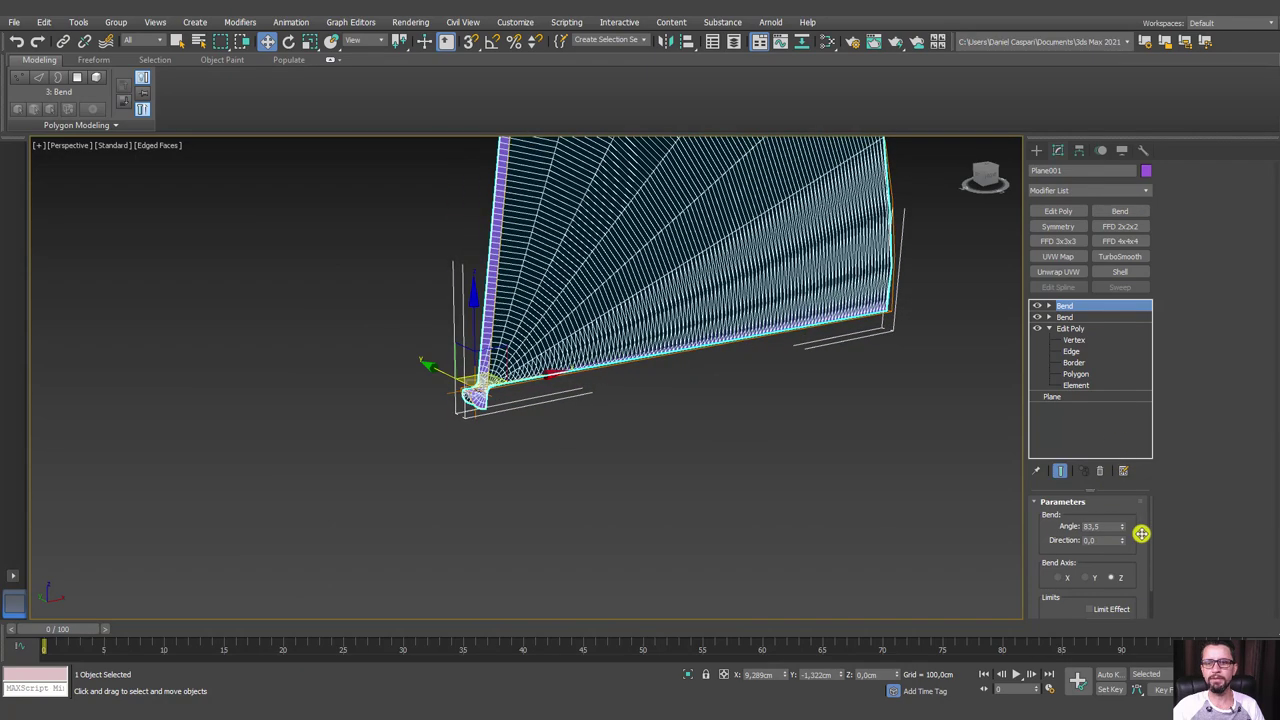
scroll(1100, 536, down, 1)
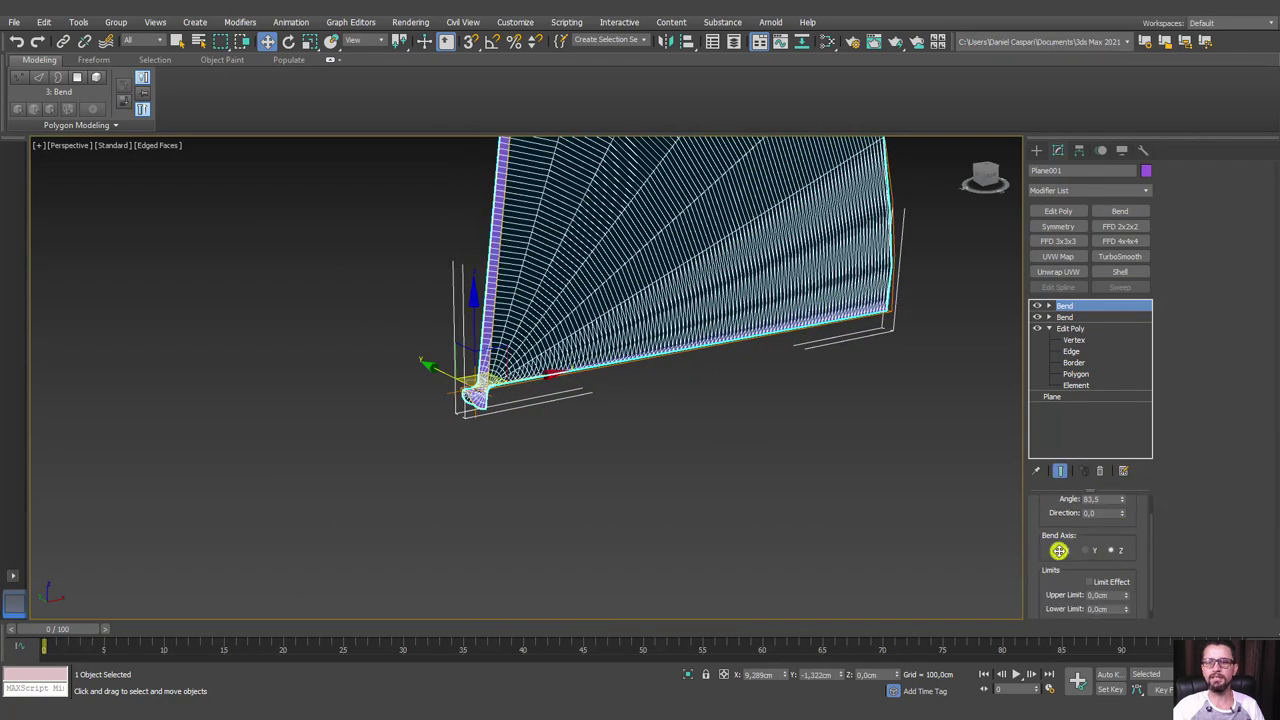
click(1058, 550)
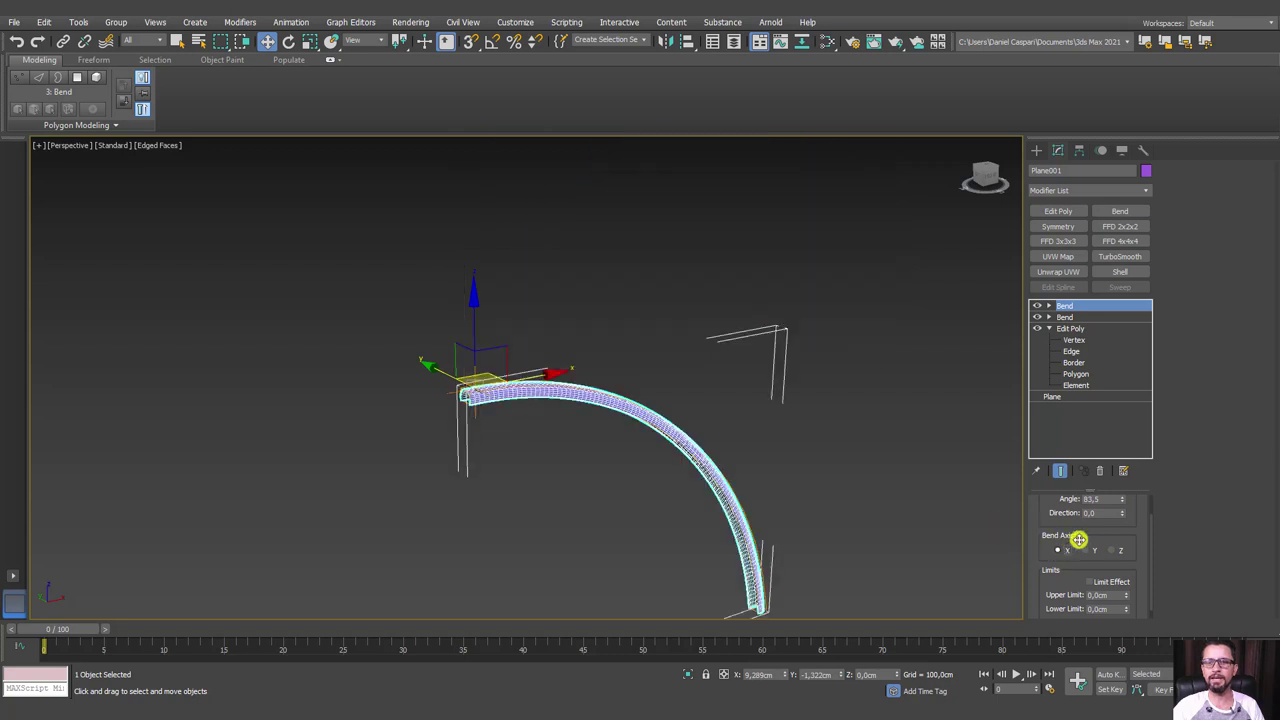
scroll(1130, 515, up, 1)
mouse_move(1123, 526)
mouse_down()
mouse_move(1137, 234)
mouse_move(1168, 160)
mouse_move(1019, 251)
mouse_up()
scroll(560, 375, up, 2)
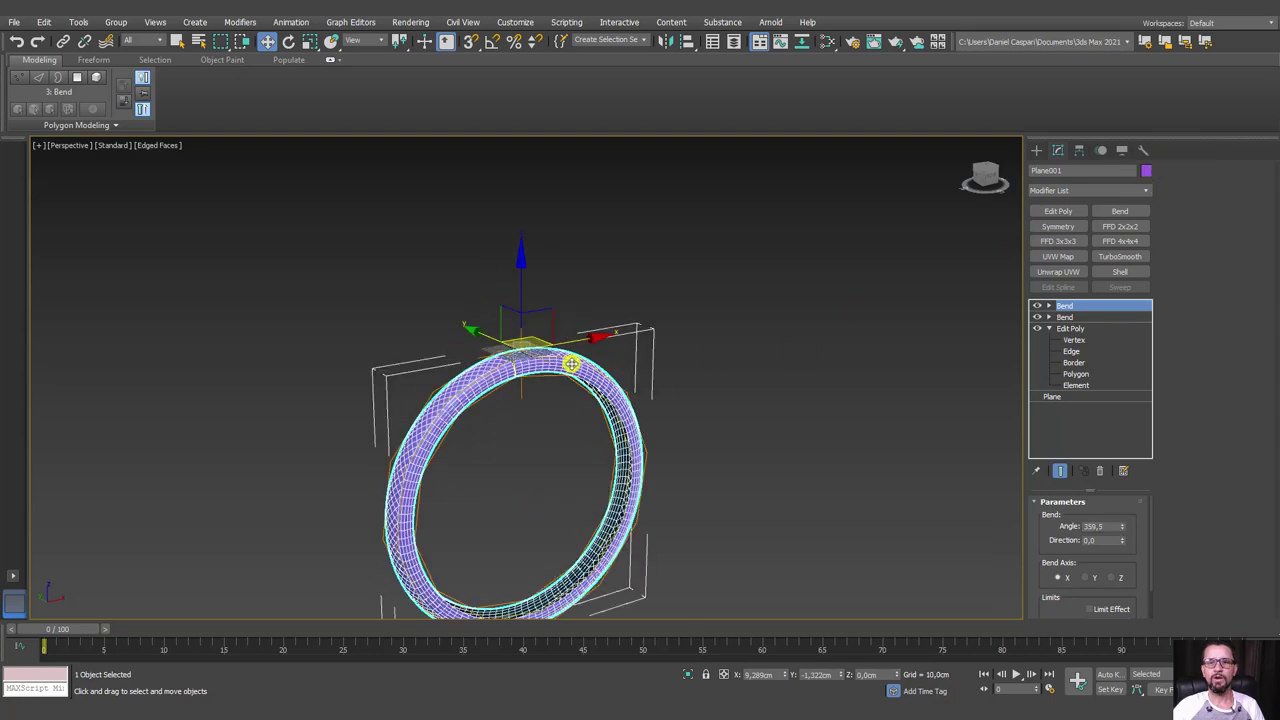
scroll(383, 371, up, 3)
scroll(383, 371, up, 2)
Adjust the lower Bend's angle to −275° so the tube closes
click(1062, 317)
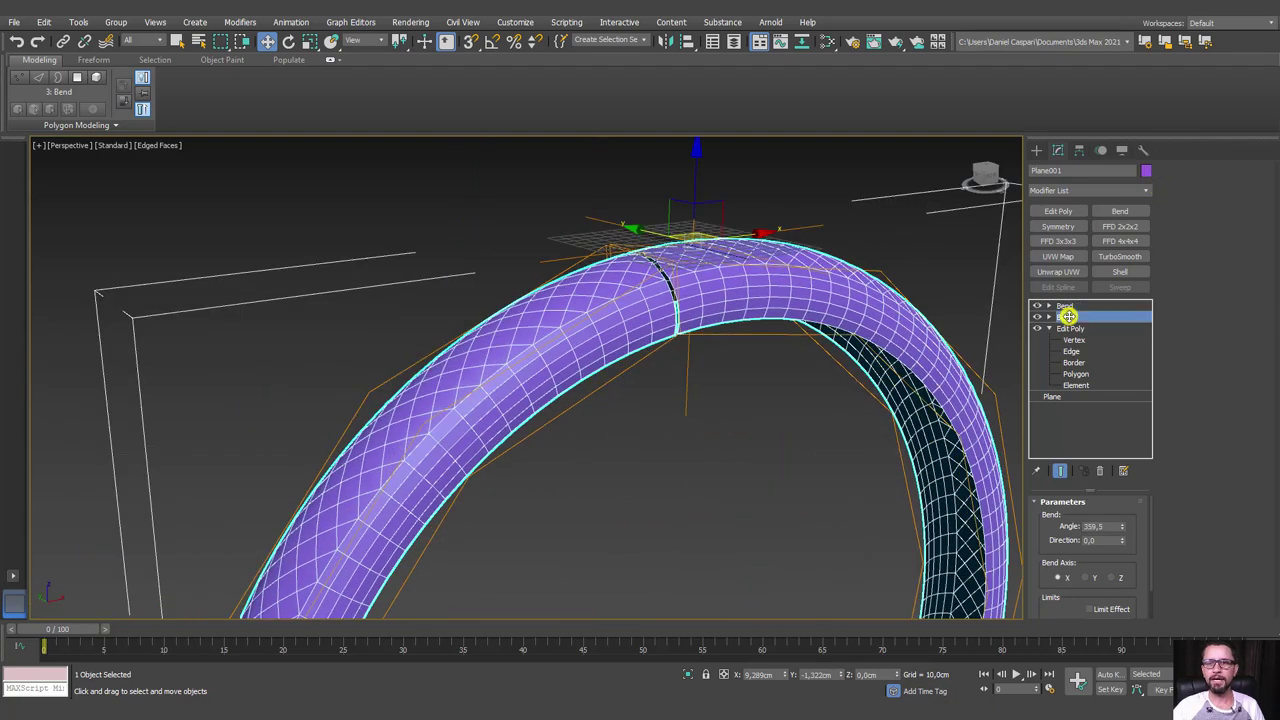
mouse_move(1122, 526)
mouse_down()
mouse_move(1114, 417)
mouse_move(1131, 277)
mouse_move(1140, 300)
mouse_move(1143, 606)
mouse_move(1034, 277)
mouse_move(1106, 506)
mouse_move(1098, 608)
mouse_move(1117, 600)
mouse_up()
mouse_move(1125, 527)
mouse_down()
mouse_move(896, 397)
mouse_move(1124, 291)
mouse_up()
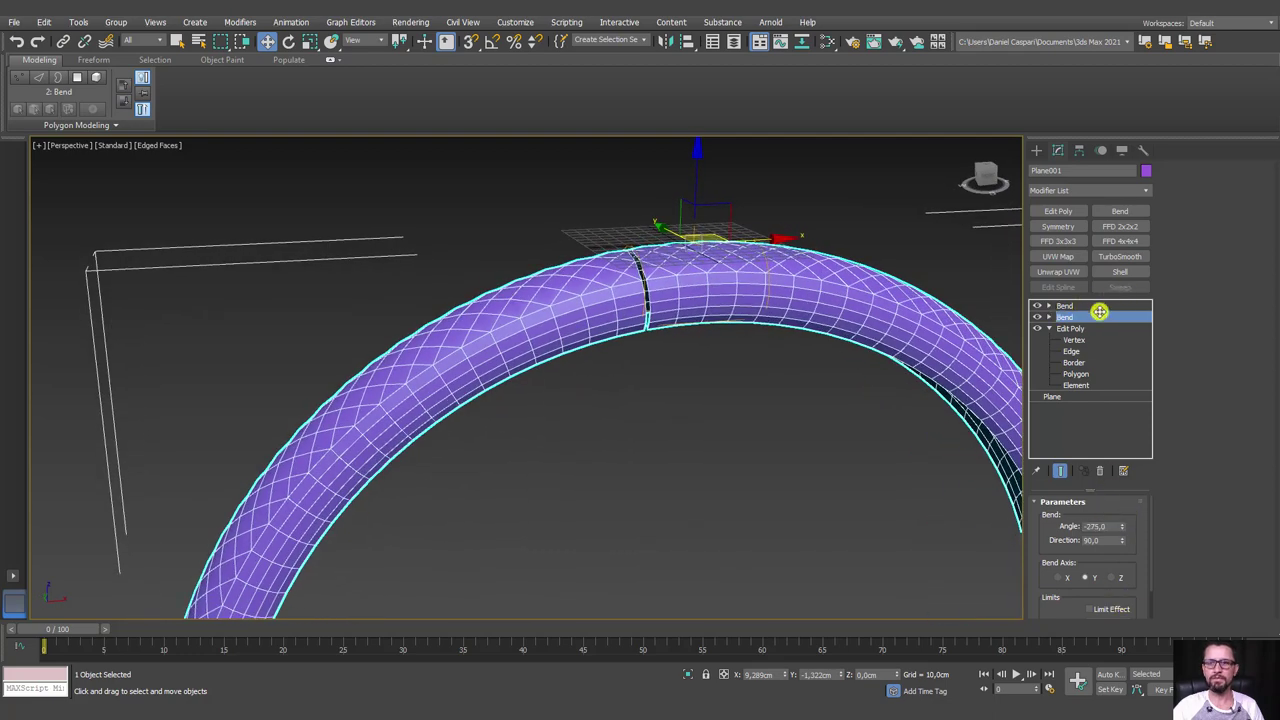
Set the top Bend's angle to 360°
click(1073, 306)
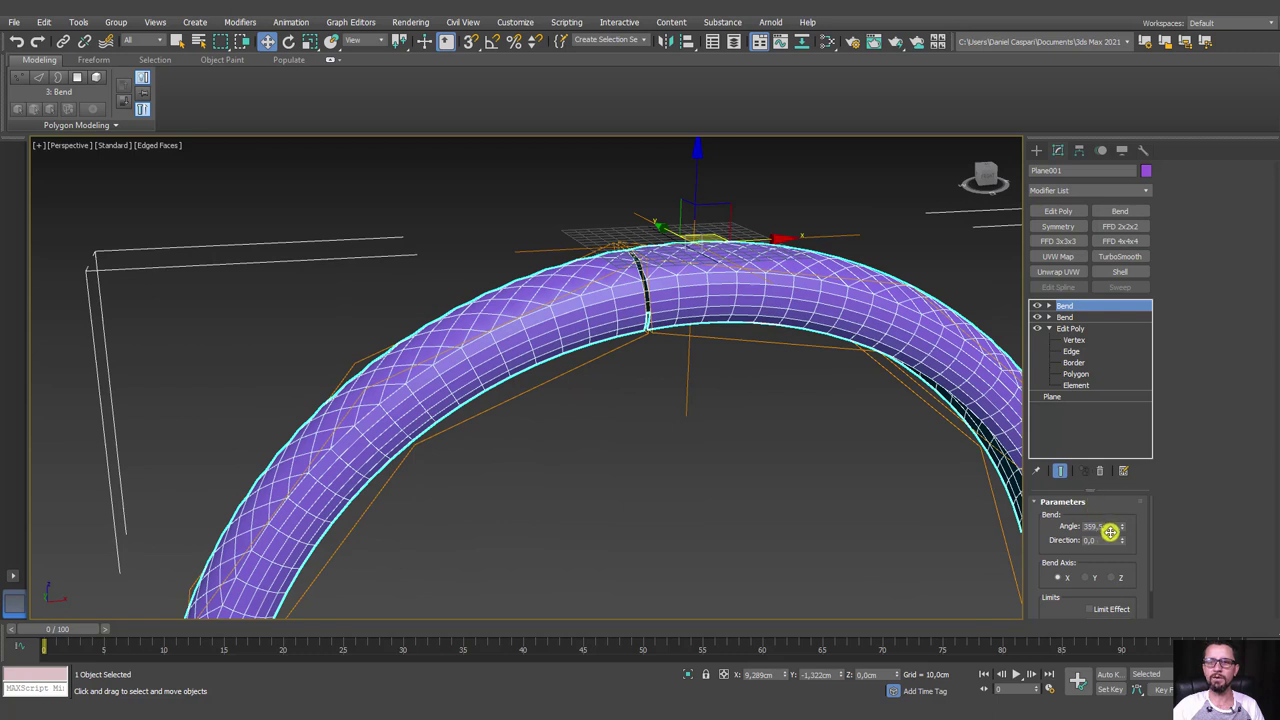
drag(1110, 530, 1067, 525)
text(360)
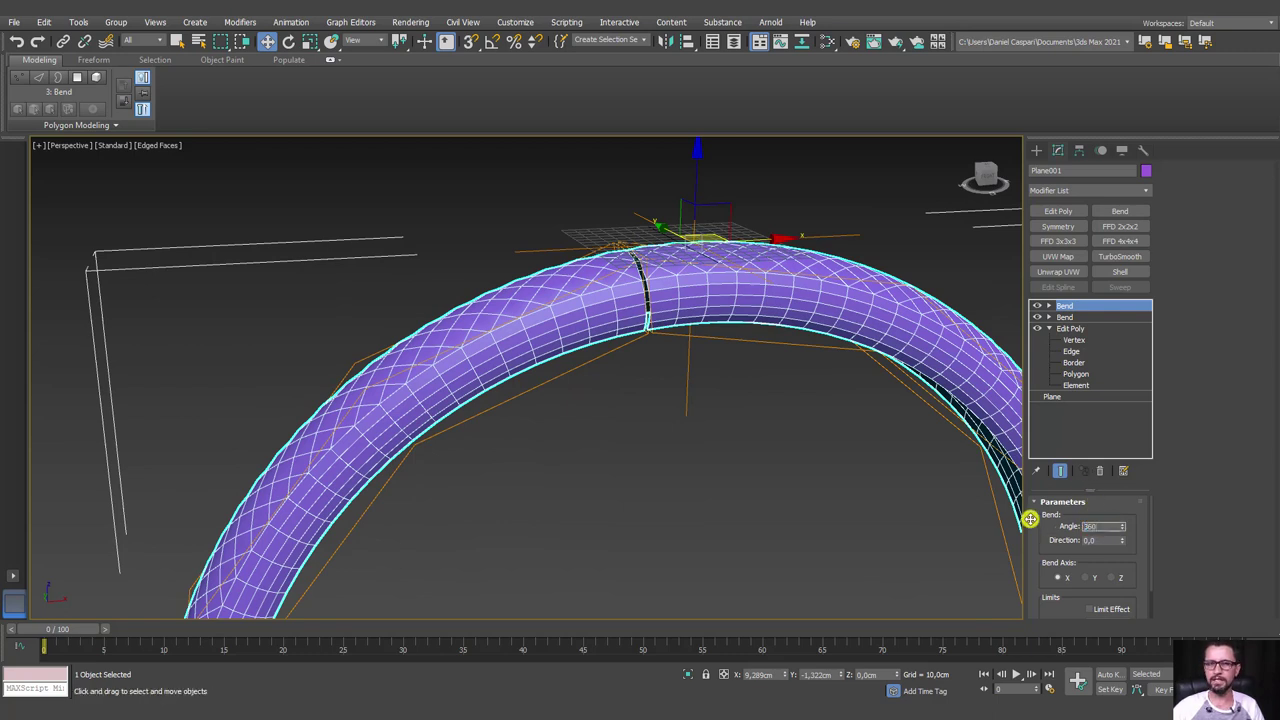
key(Return)
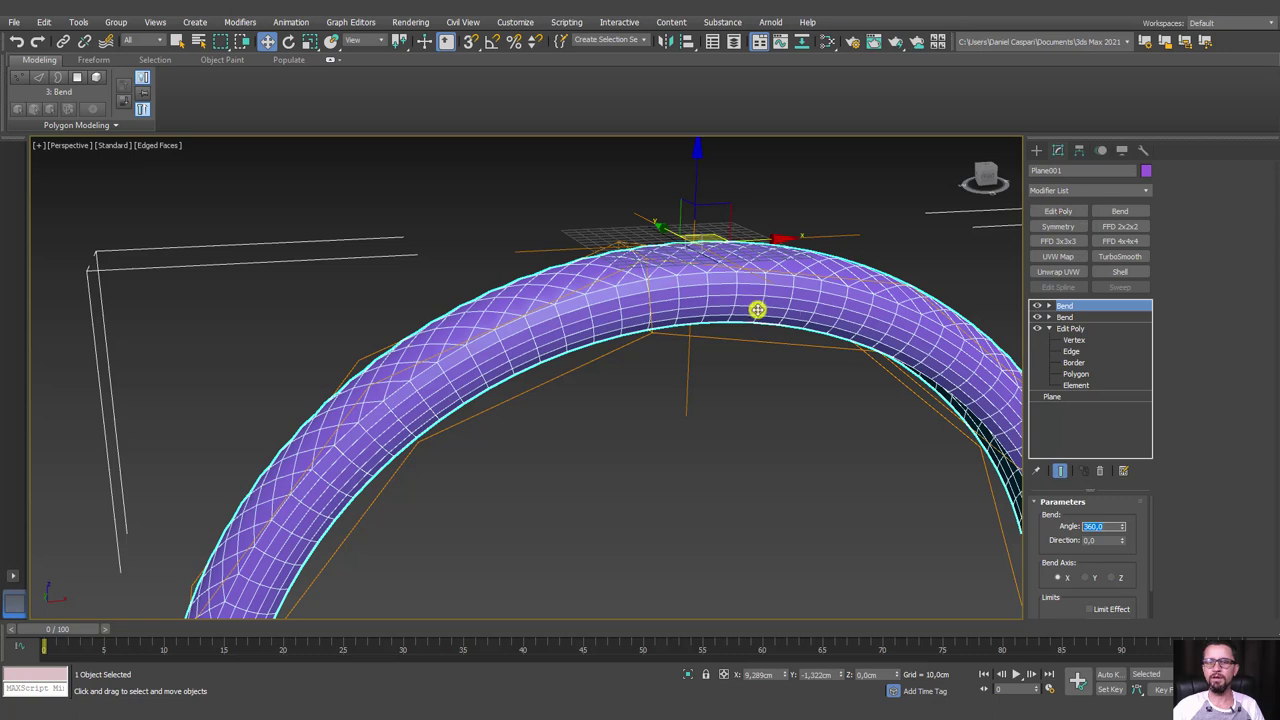
Convert the bent tire ring to an Editable Poly, collapsing the Bend stack, and enter Vertex mode
right_click(716, 301)
mouse_move(776, 450)
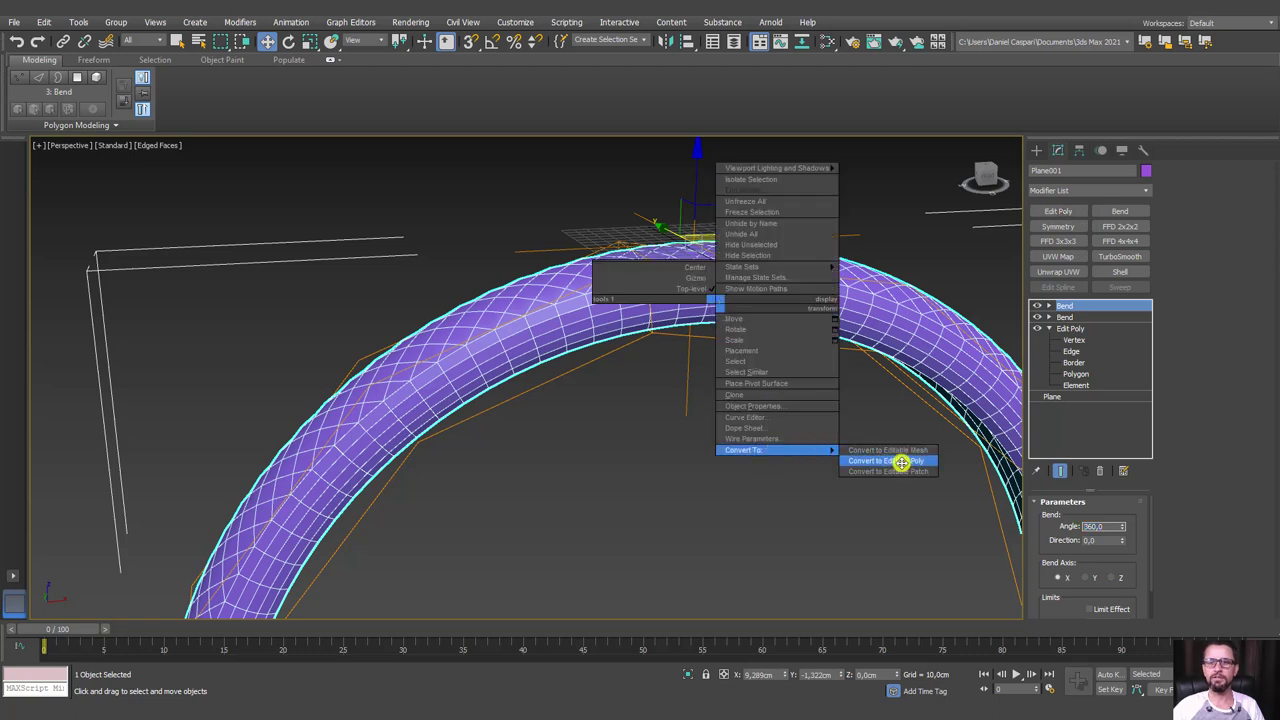
click(897, 461)
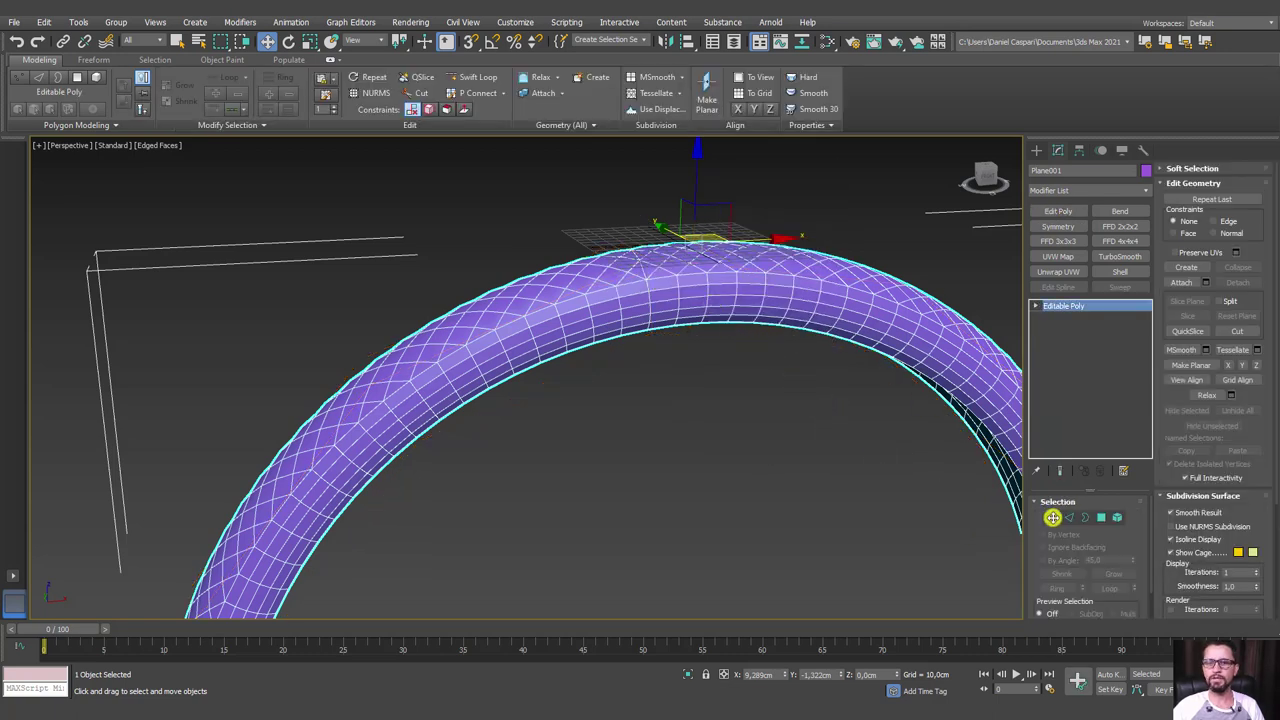
click(1052, 517)
scroll(663, 283, up, 3)
scroll(649, 277, up, 3)
scroll(629, 230, up, 2)
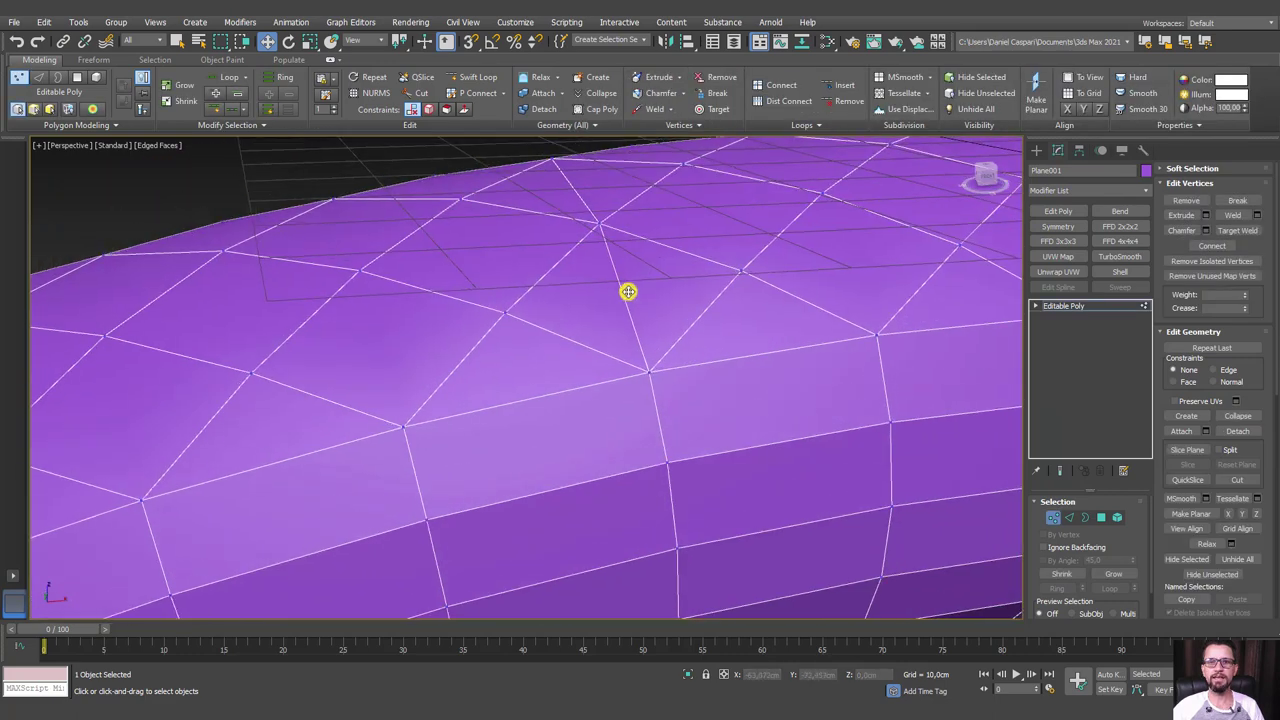
Select a tread vertex and extend it to a vertex loop with Alt+L
click(599, 226)
alt+middle_drag(616, 250, 639, 233)
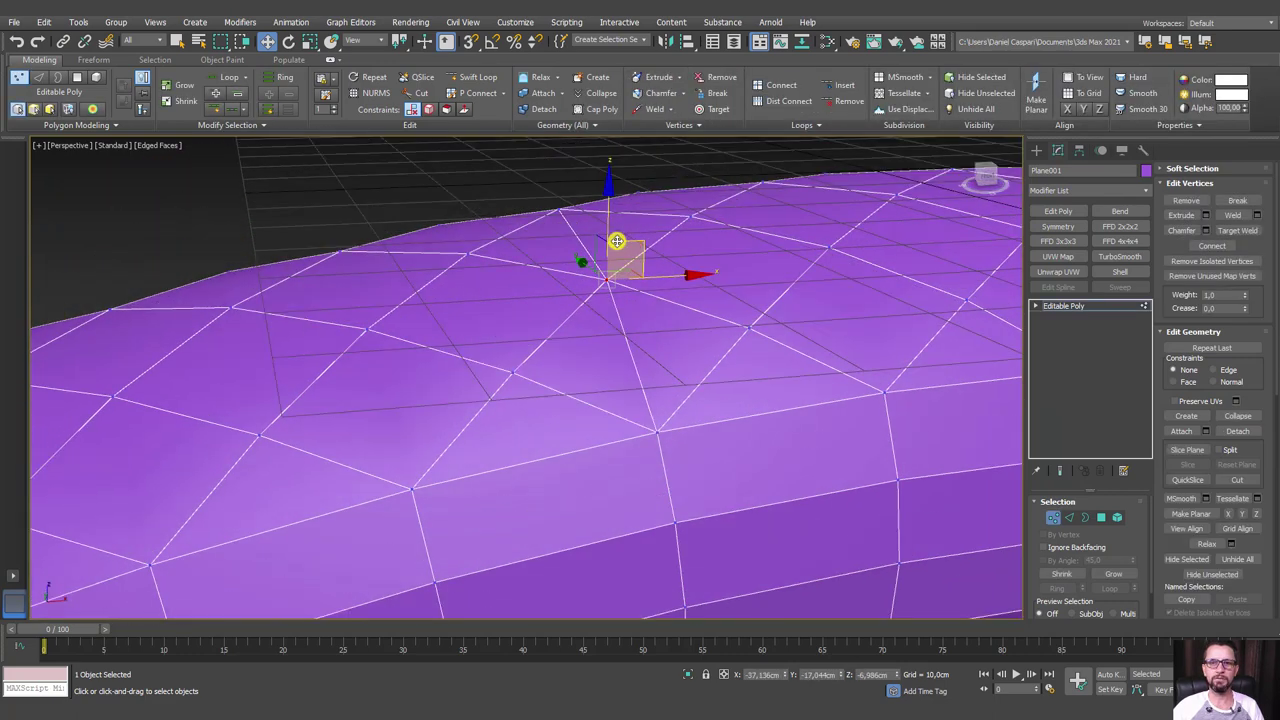
scroll(617, 241, down, 2)
scroll(560, 262, down, 3)
scroll(580, 275, down, 4)
scroll(600, 310, down, 2)
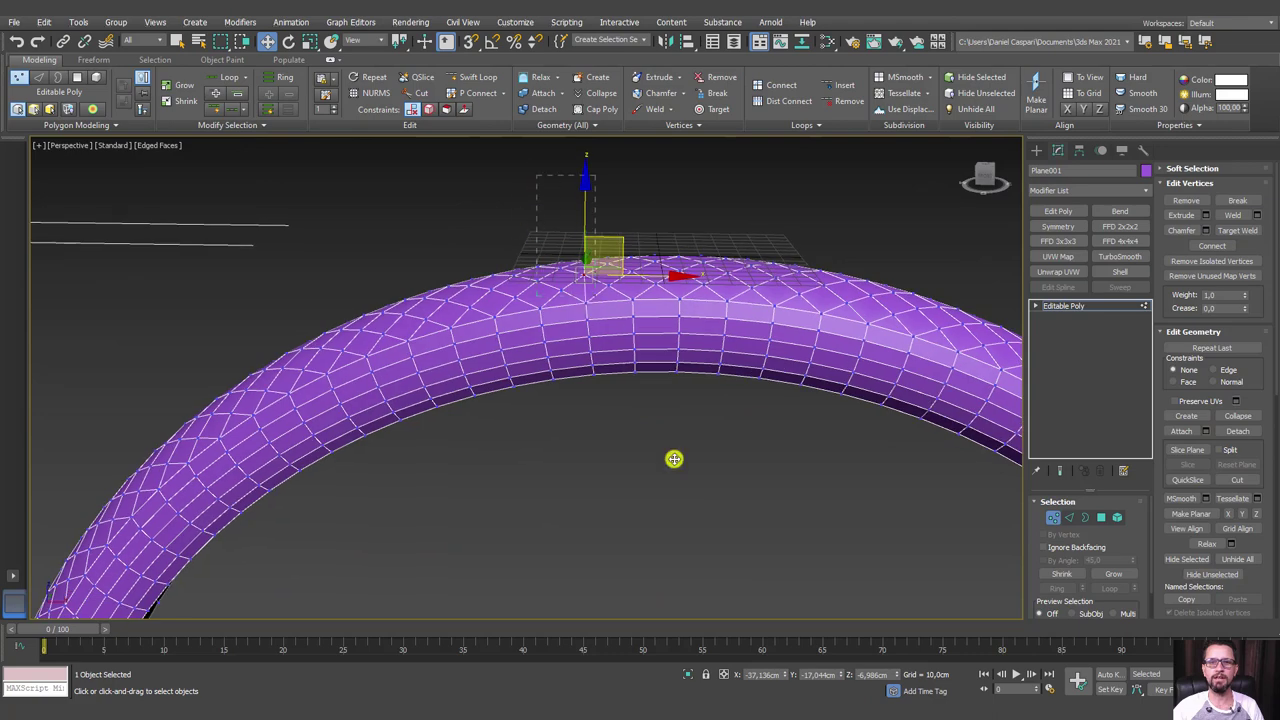
key(alt+l)
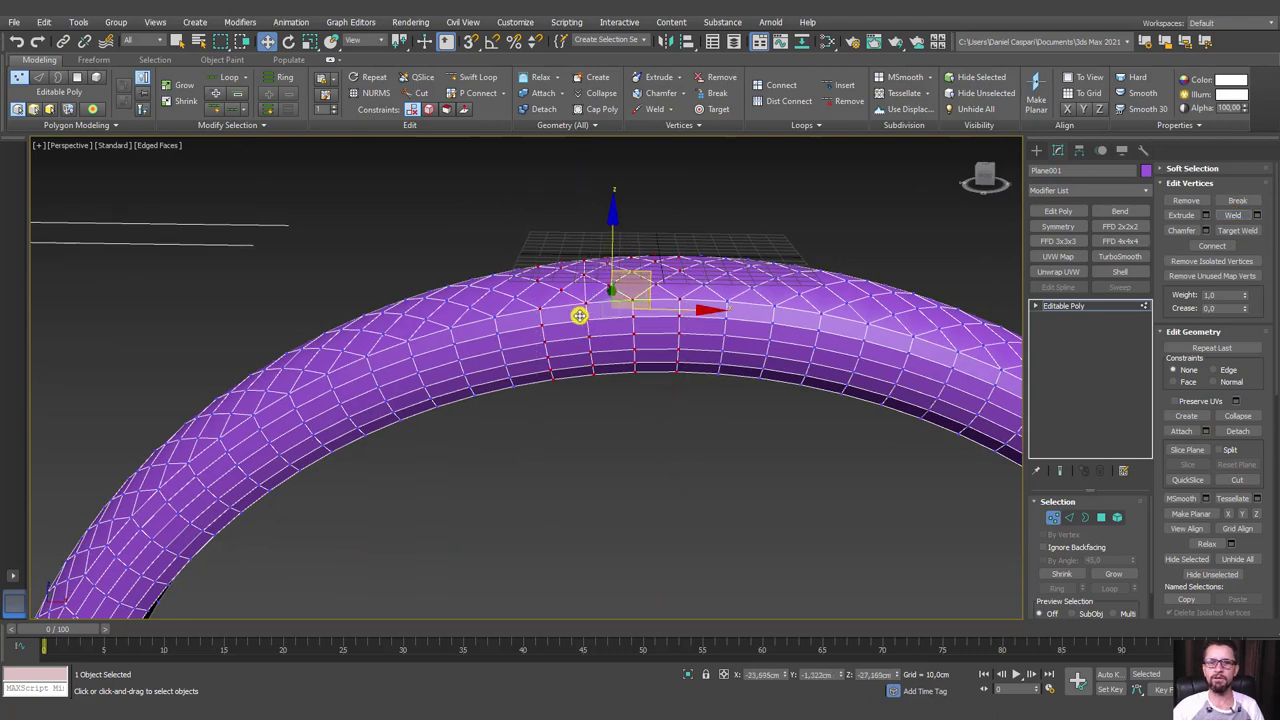
scroll(585, 272, up, 5)
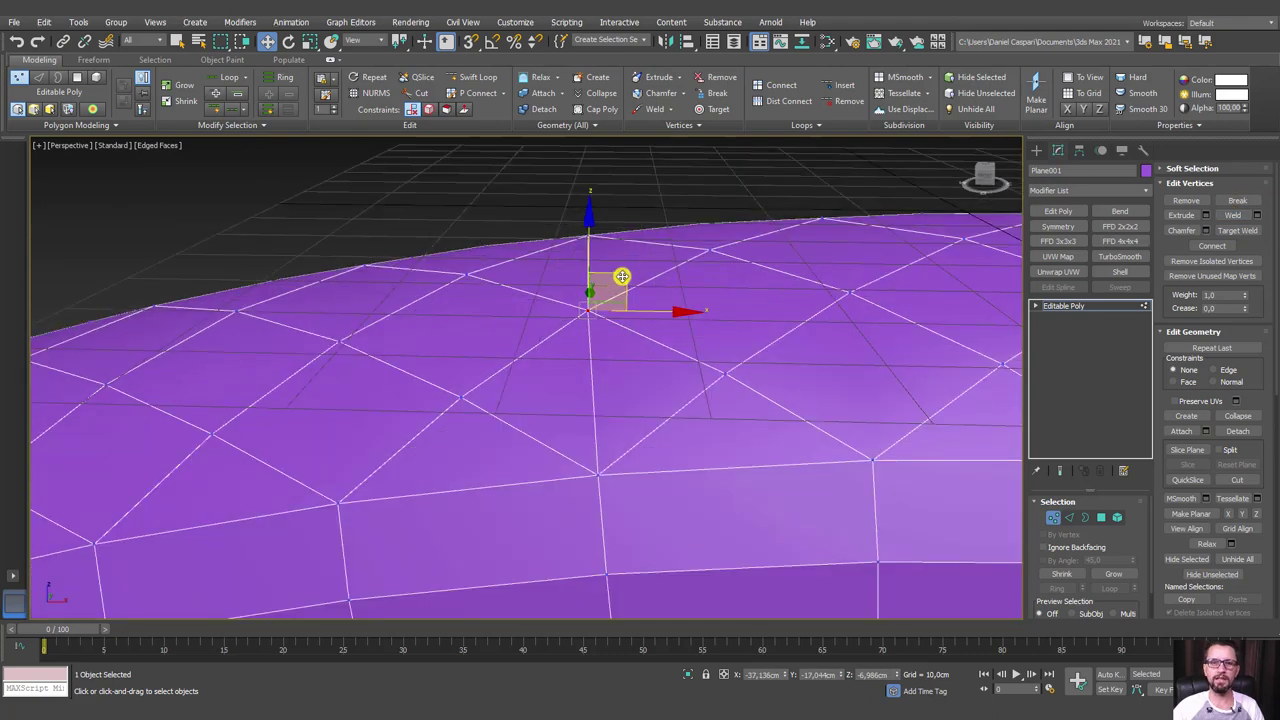
scroll(600, 255, down, 3)
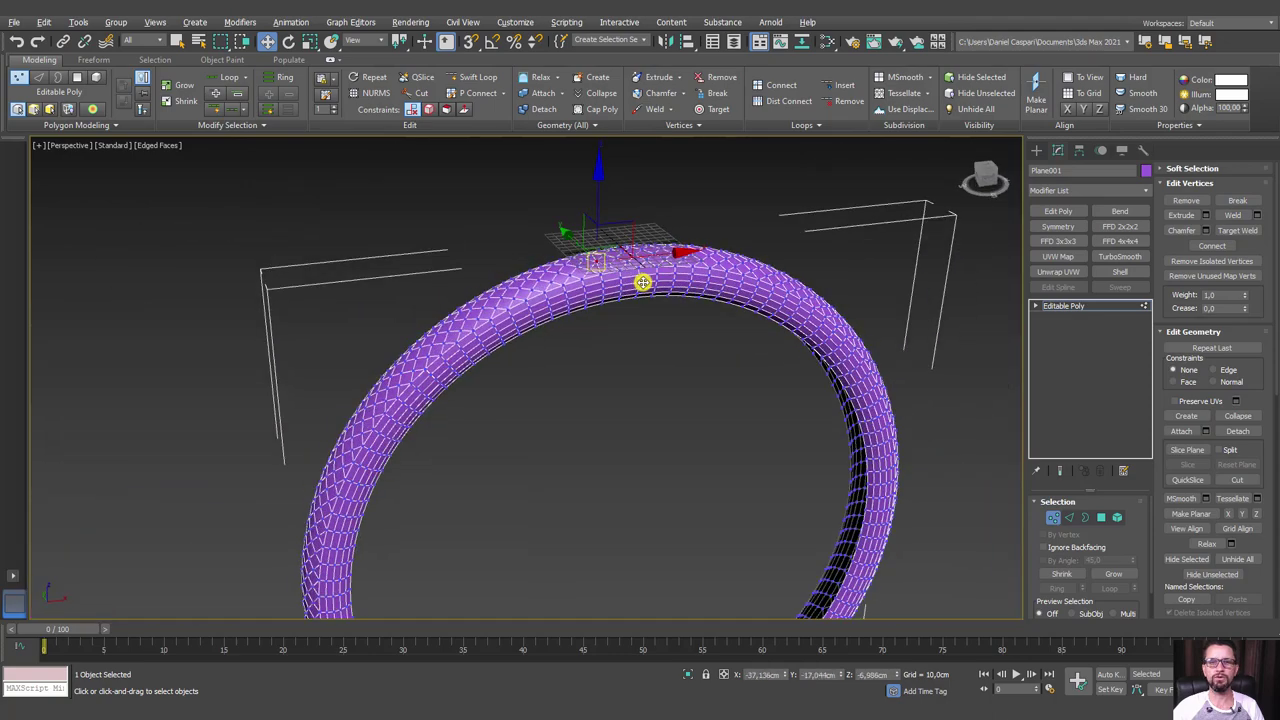
scroll(643, 280, down, 2)
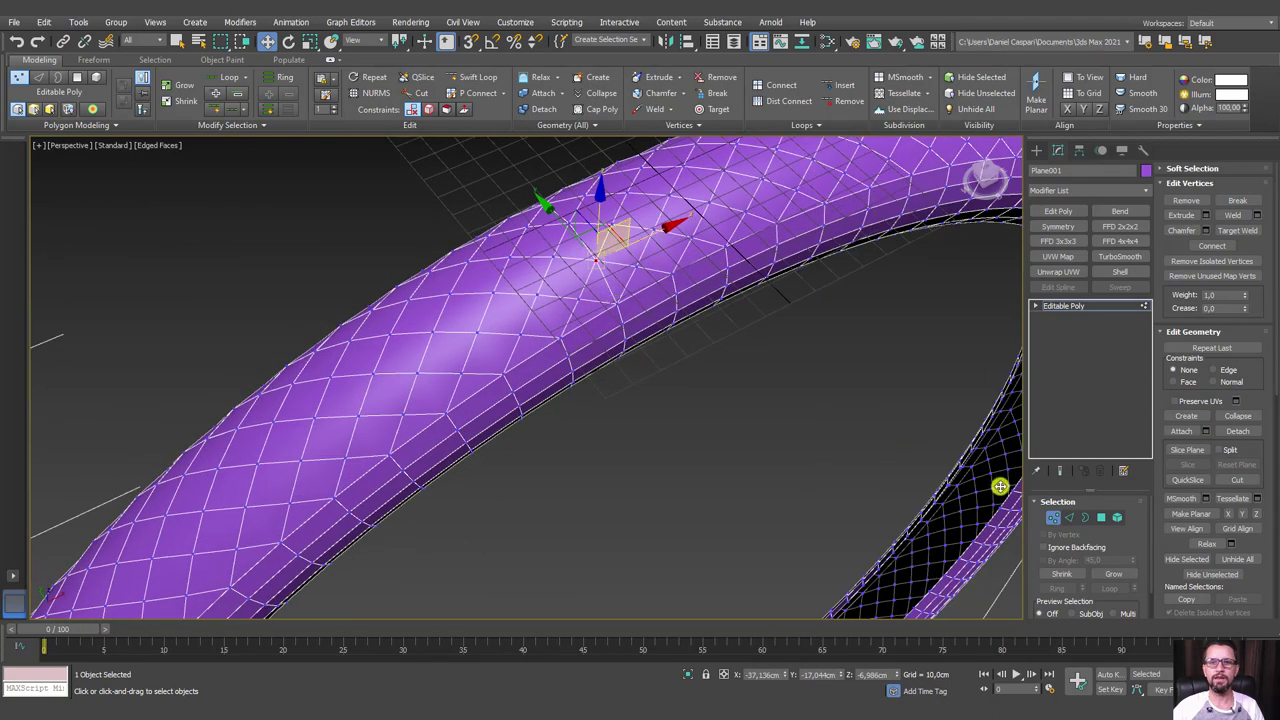
Select and inspect a tread edge, then clear the selection and stand the ring upright
click(1069, 517)
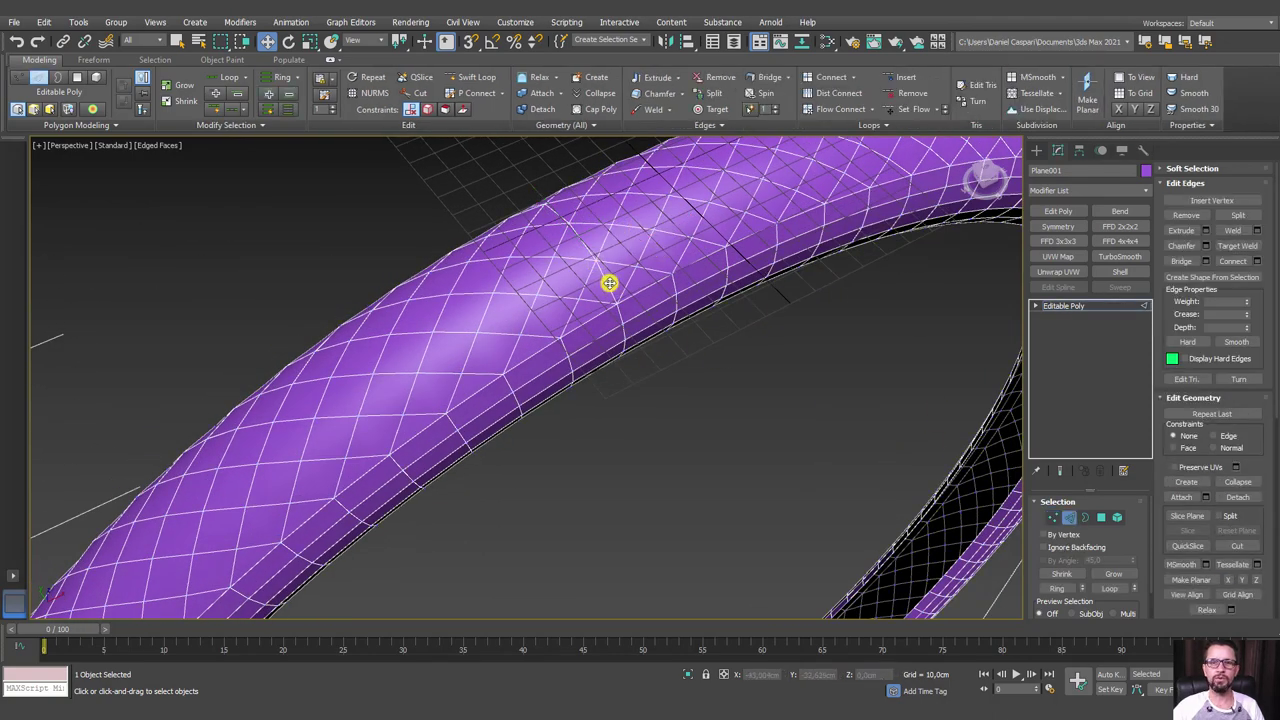
click(588, 254)
mouse_move(580, 240)
alt+middle_down()
mouse_move(634, 249)
mouse_move(510, 262)
mouse_move(1190, 287)
alt+middle_up()
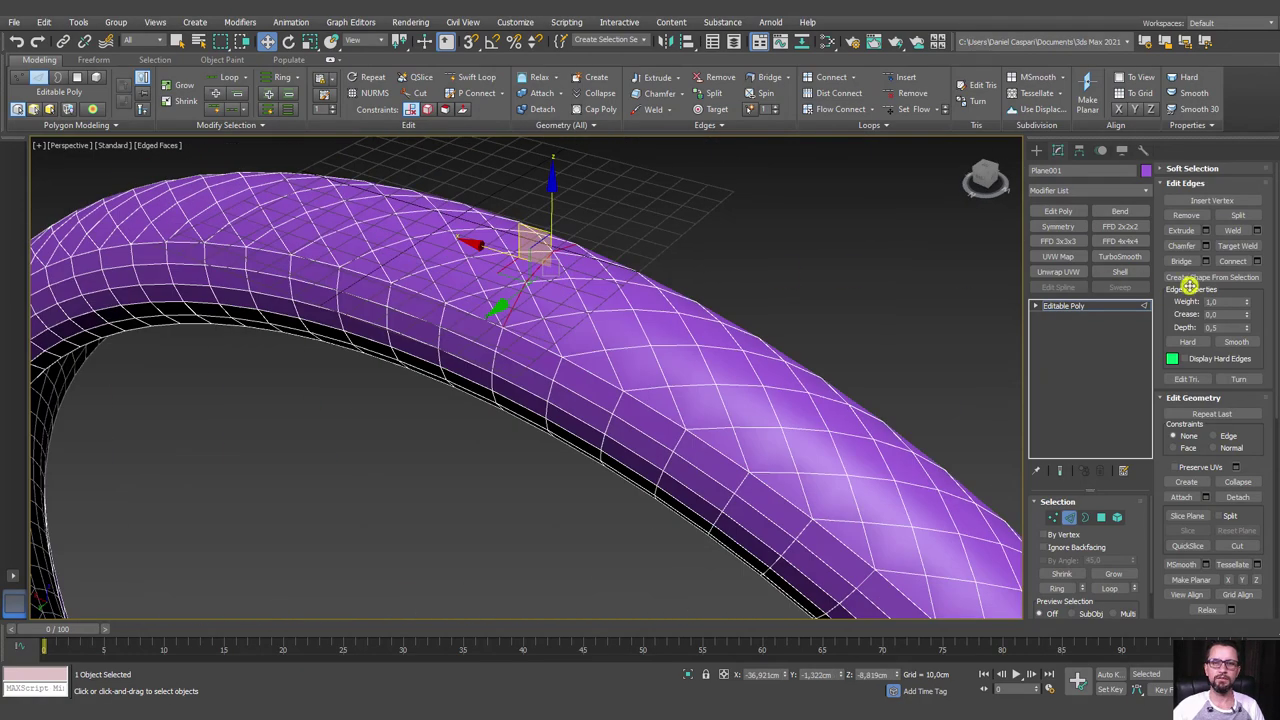
click(1187, 215)
key(z)
mouse_move(700, 291)
alt+middle_down()
mouse_move(769, 354)
mouse_move(614, 329)
mouse_move(745, 295)
mouse_move(882, 342)
mouse_move(569, 186)
alt+middle_up()
Centre the ring's pivot on the object and zero its X, Y and Z position at the world origin
click(1029, 309)
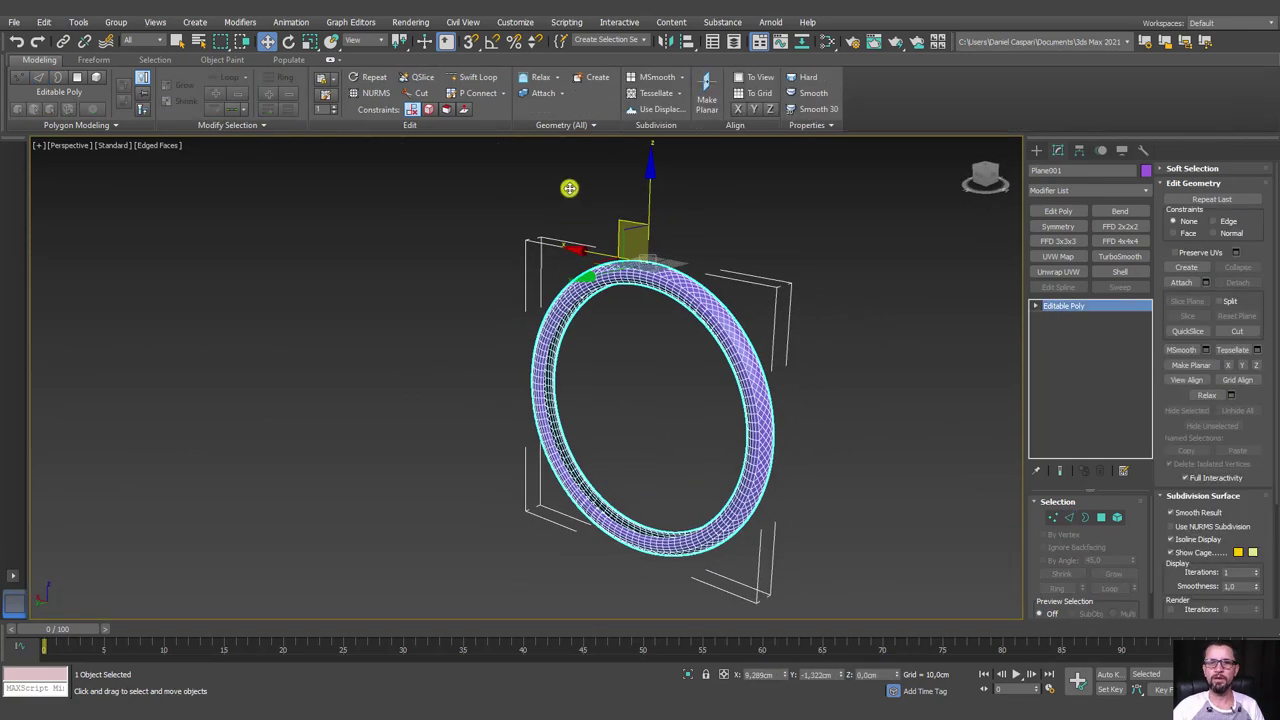
click(1079, 150)
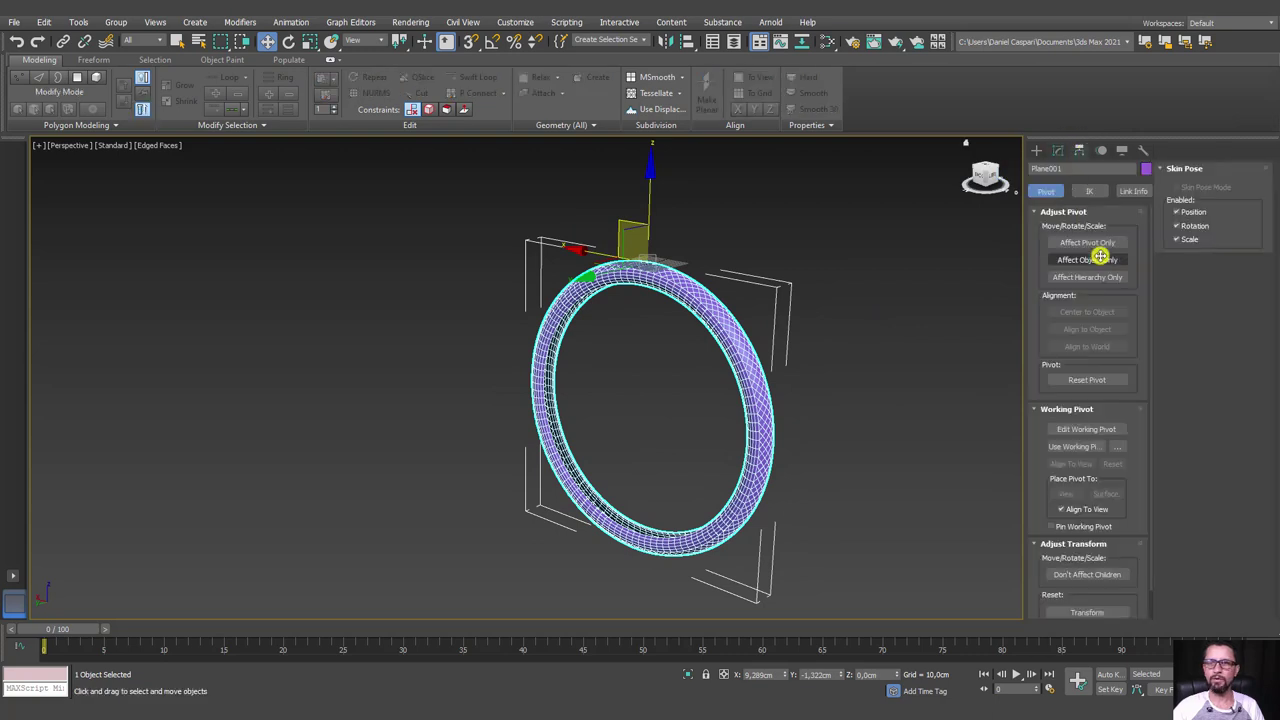
click(1083, 241)
click(1087, 311)
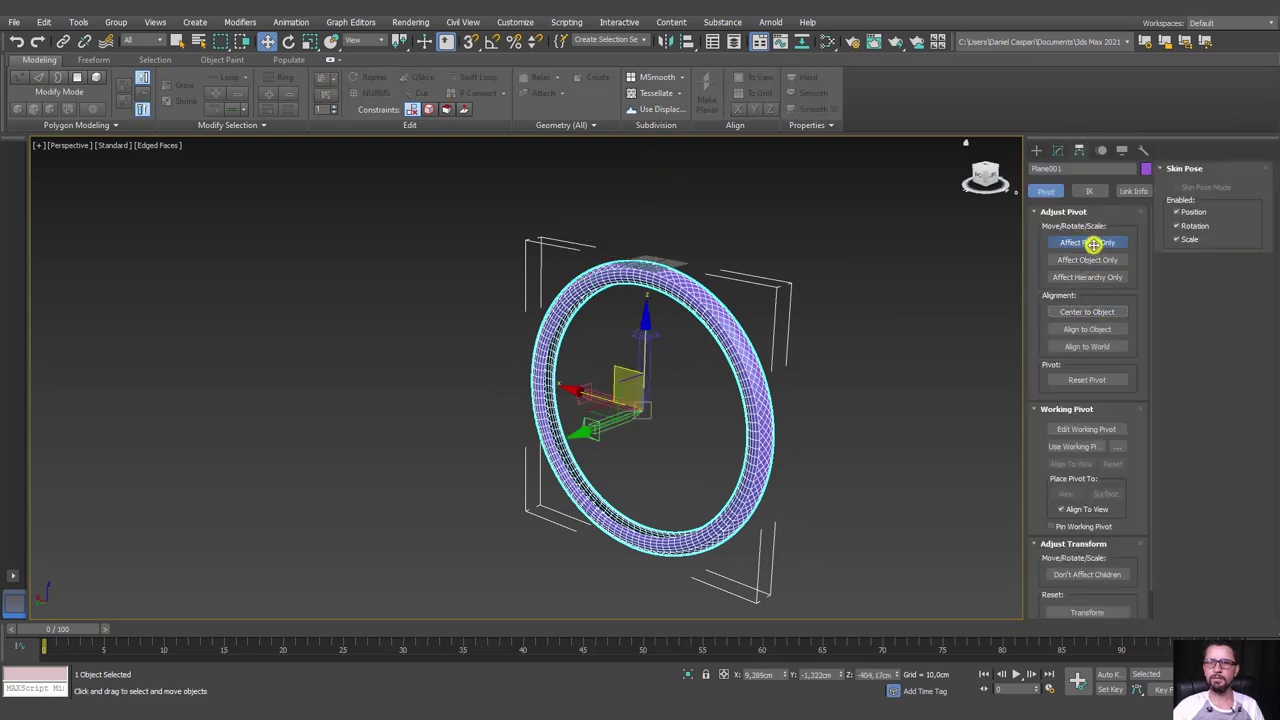
click(1087, 243)
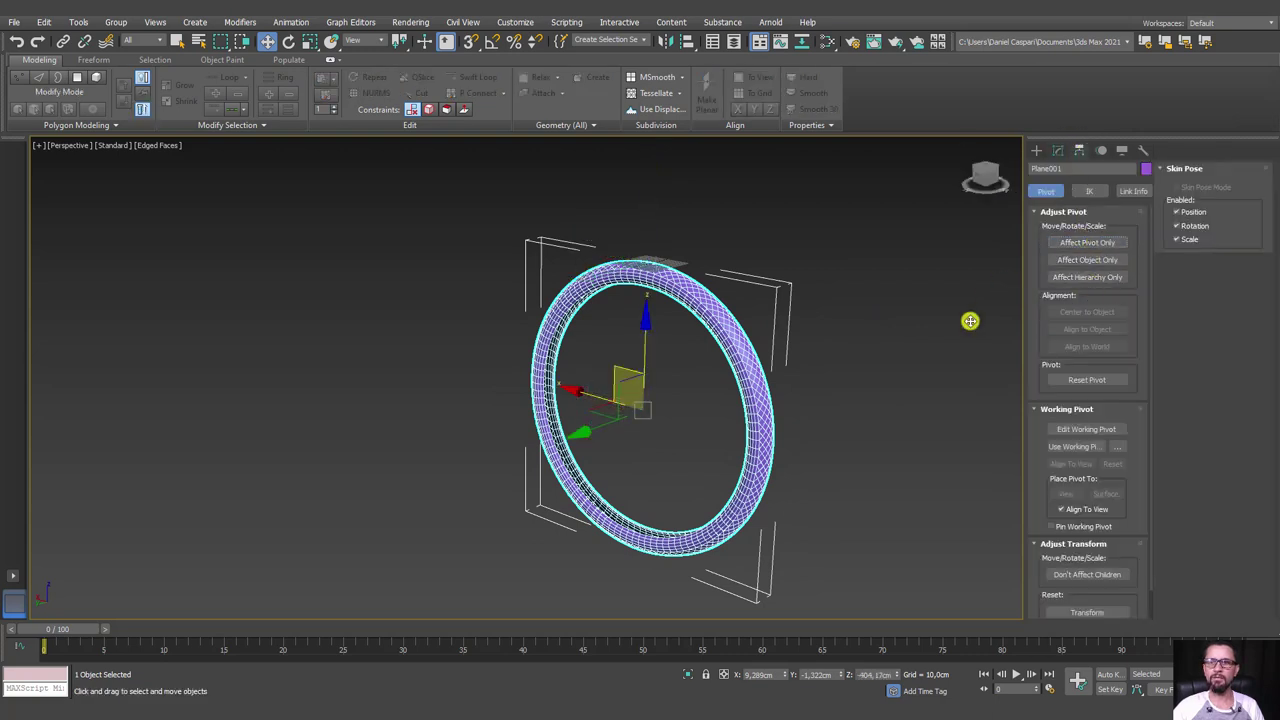
right_click(782, 670)
right_click(830, 674)
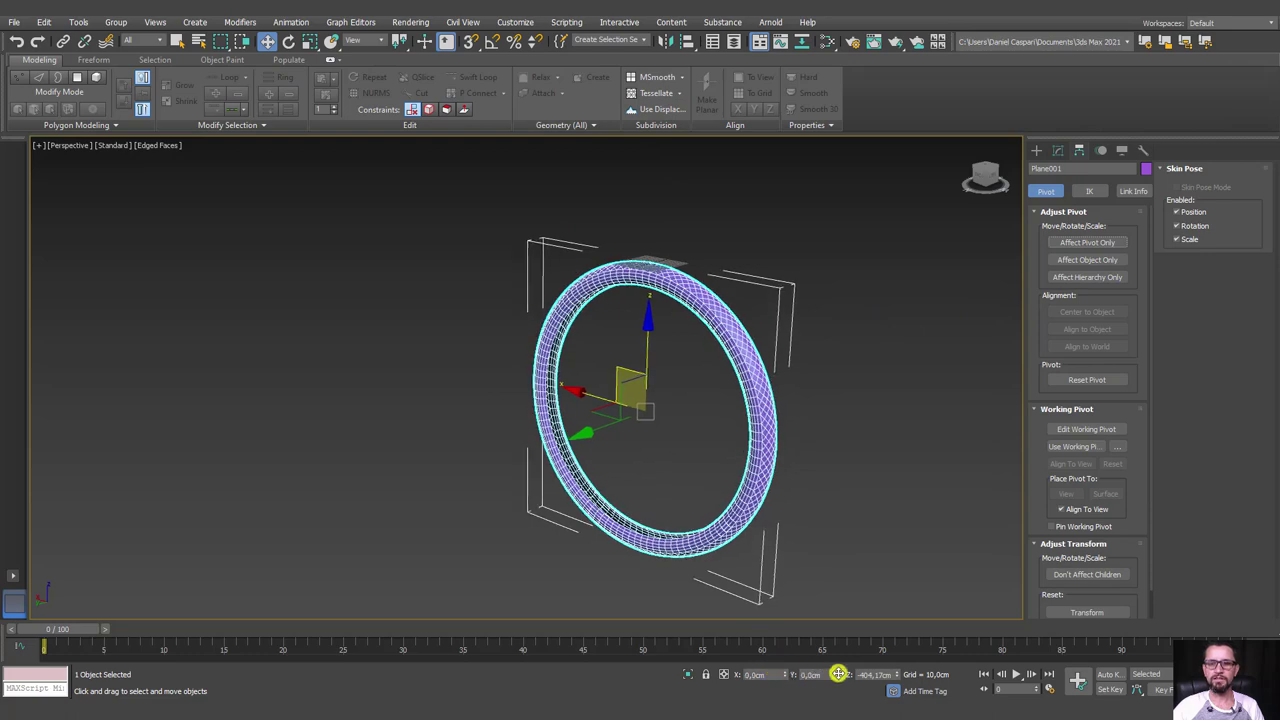
right_click(895, 674)
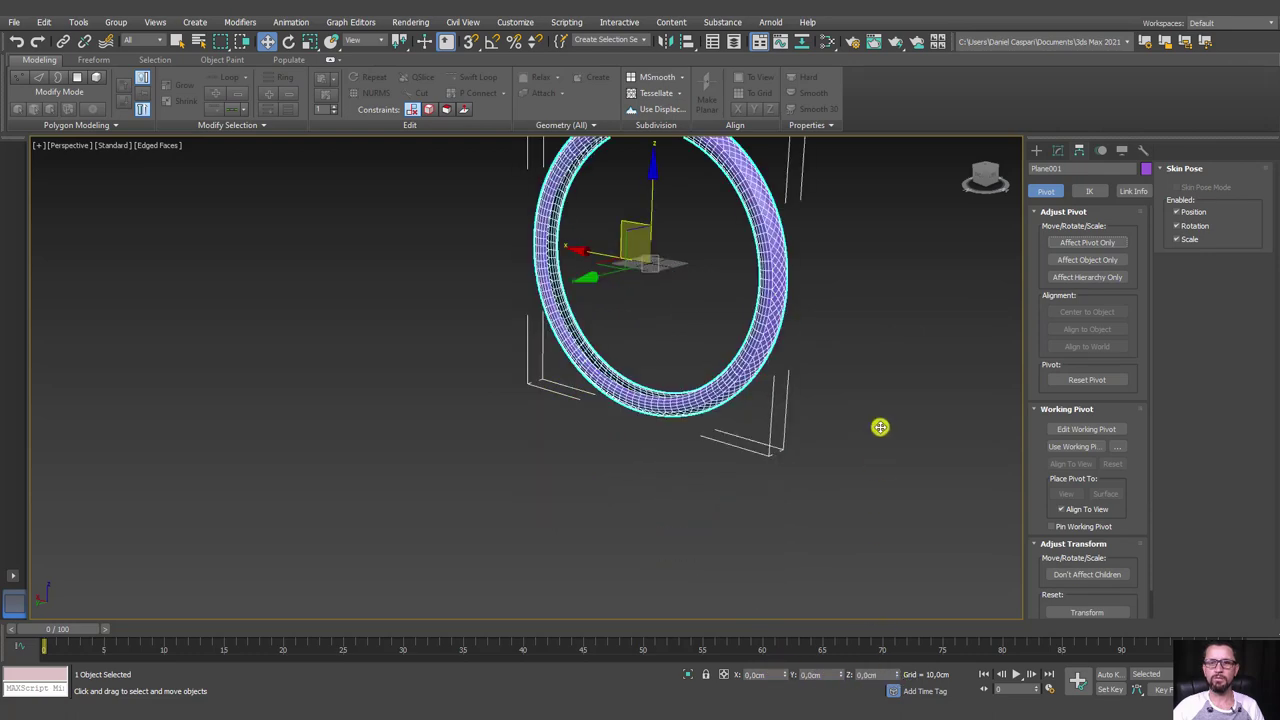
Scale the ring uniformly down to about 17 percent and frame it in the view
mouse_move(880, 427)
alt+middle_down()
mouse_move(968, 486)
mouse_move(902, 383)
alt+middle_up()
alt+middle_drag(762, 270, 626, 357)
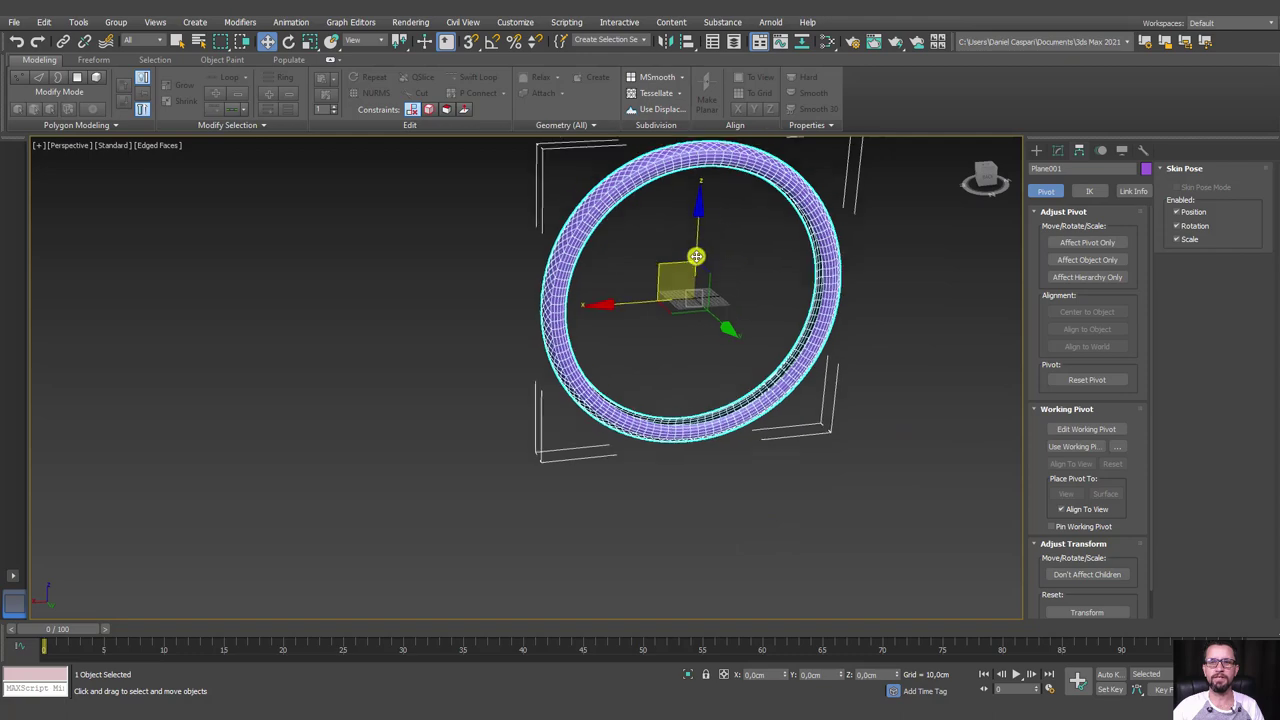
key(r)
drag(626, 357, 520, 394)
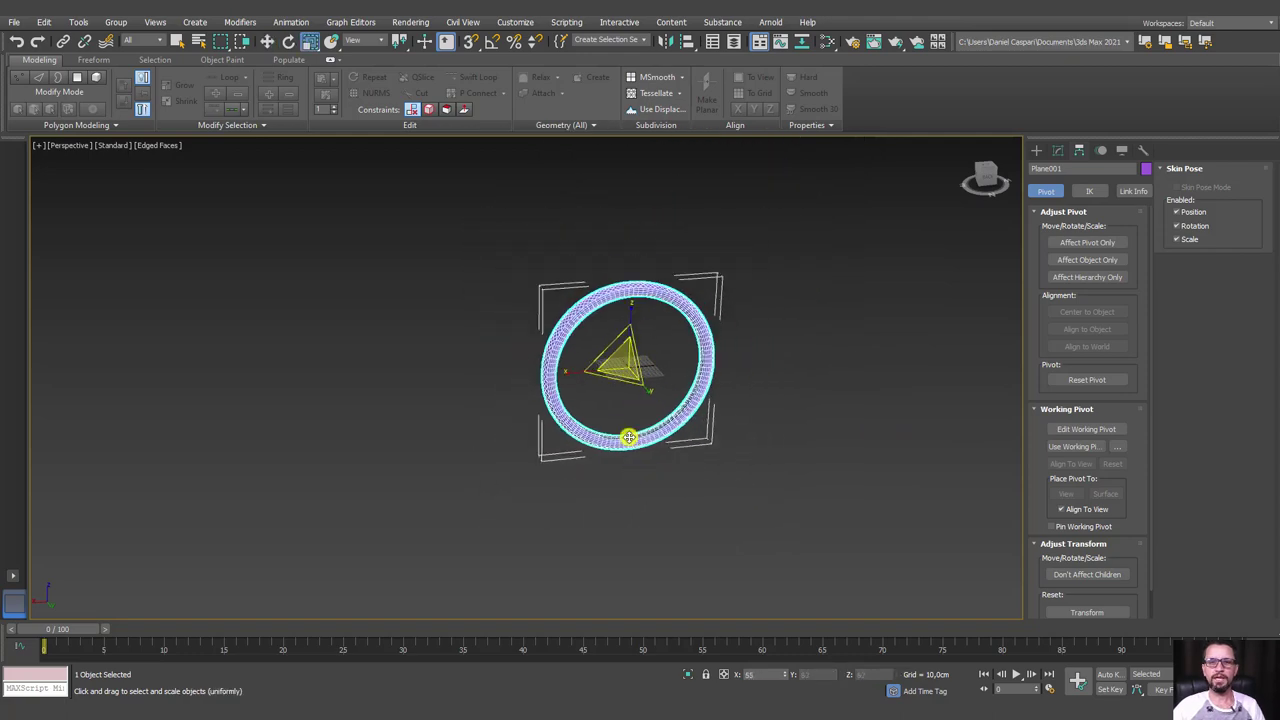
key(z)
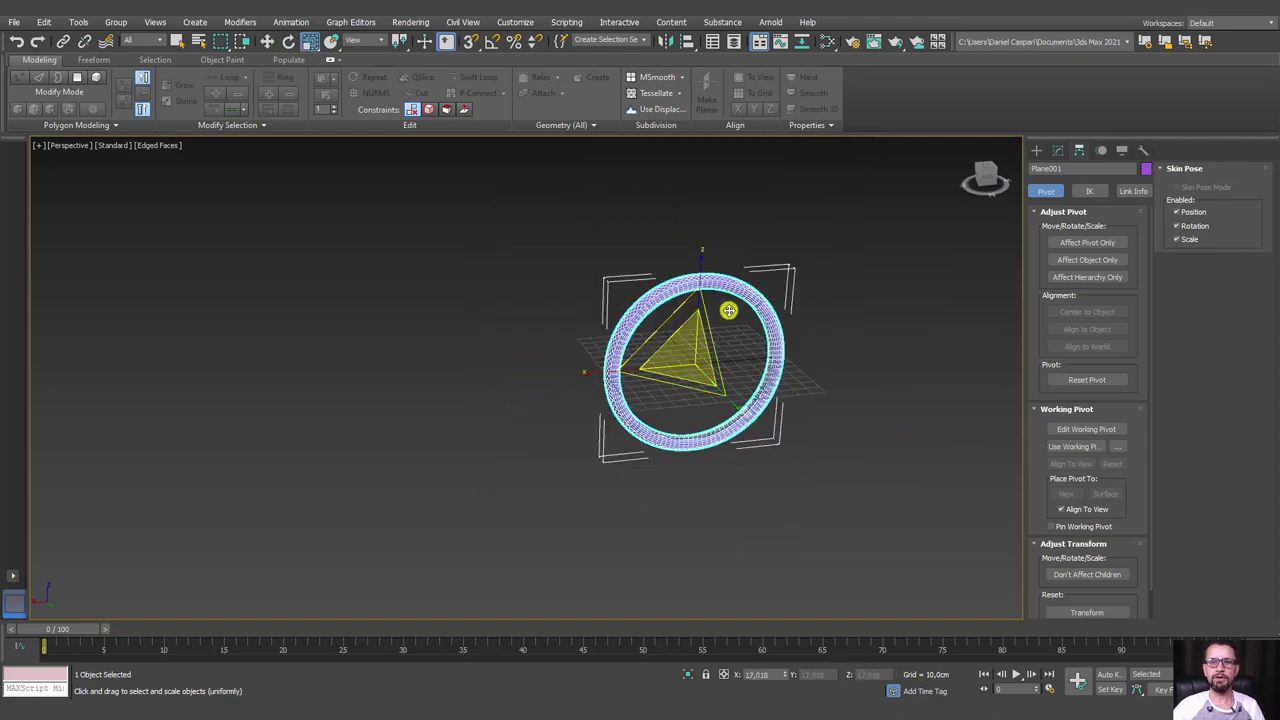
click(1140, 148)
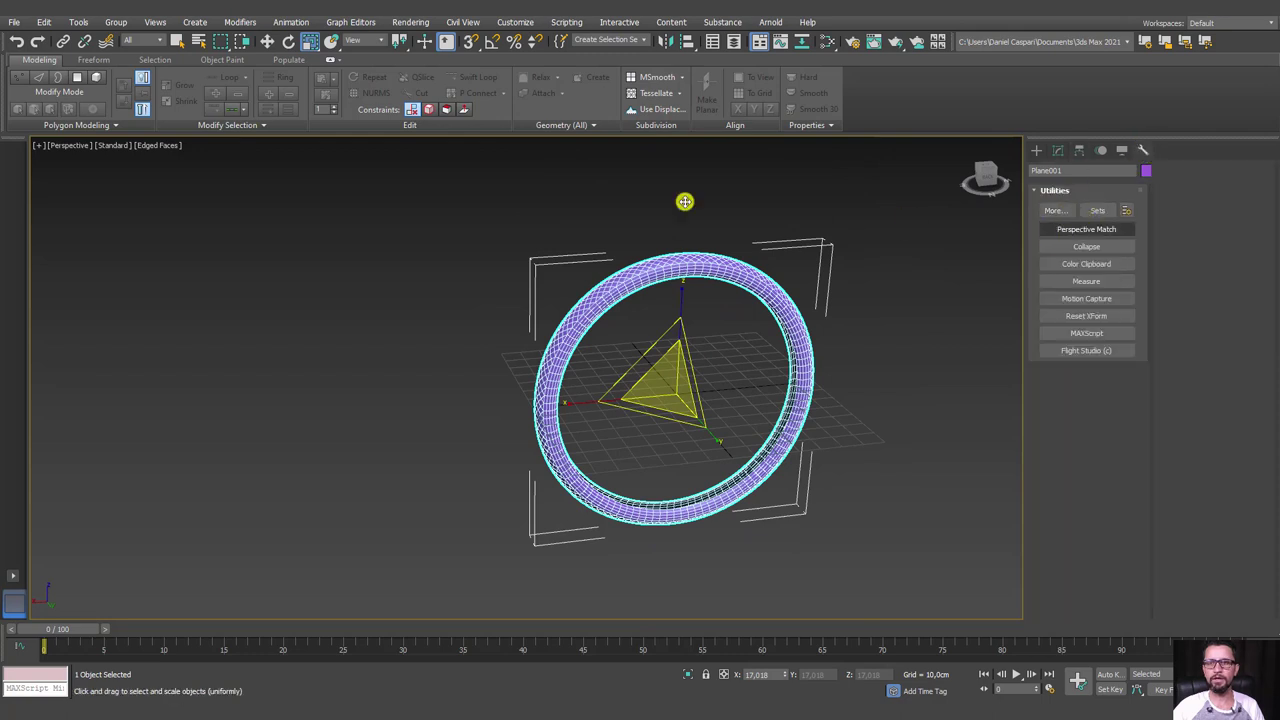
Reset the ring's XForm so scale reads 100, then collapse it to the modifier stack result
click(1100, 316)
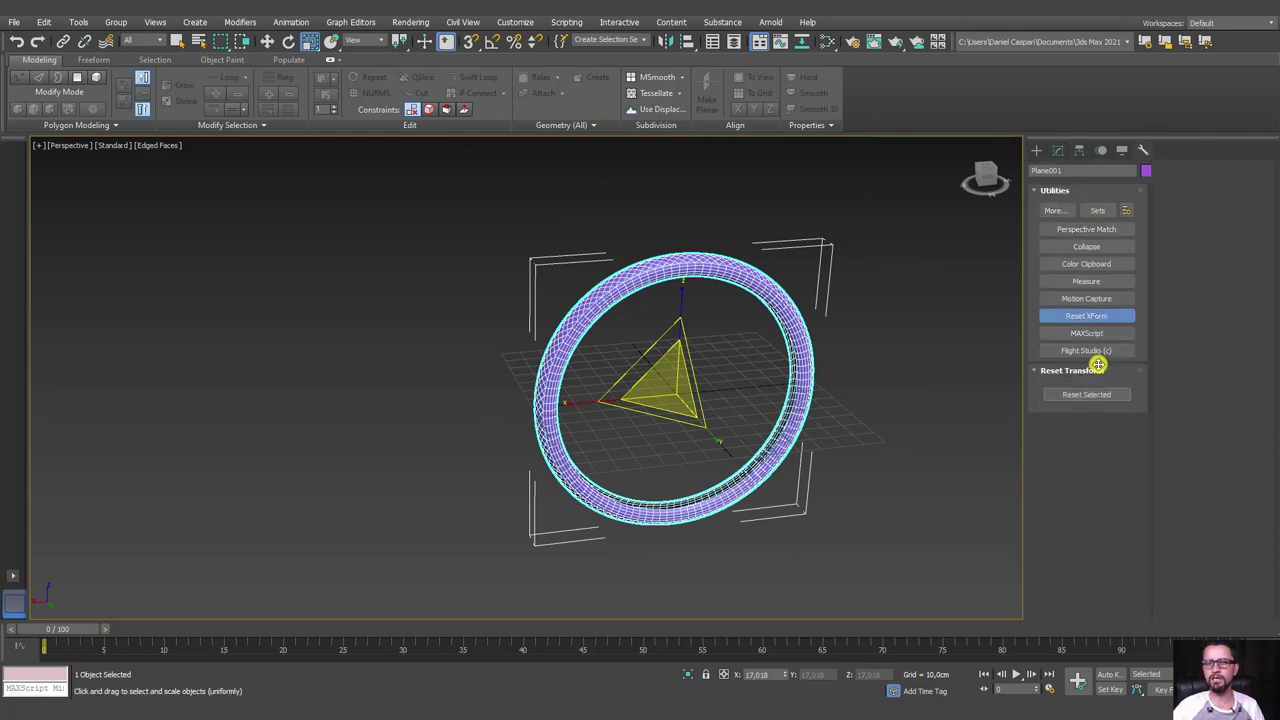
click(1087, 394)
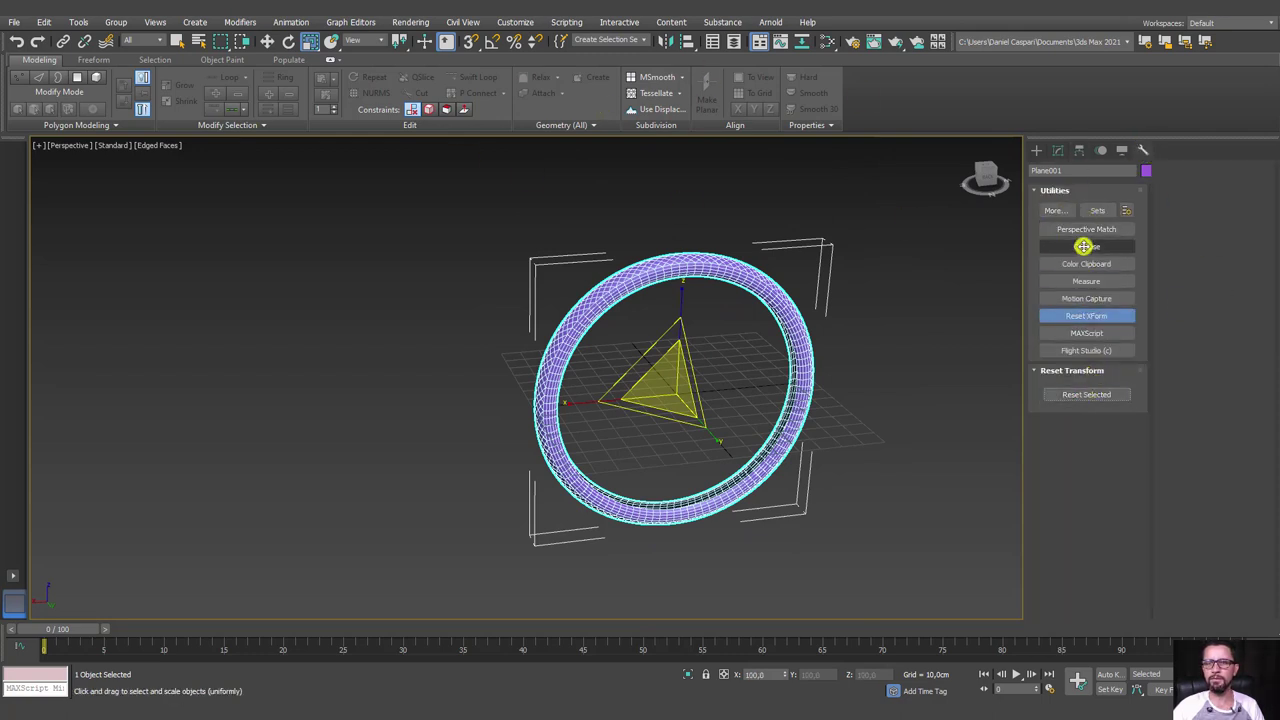
click(1086, 246)
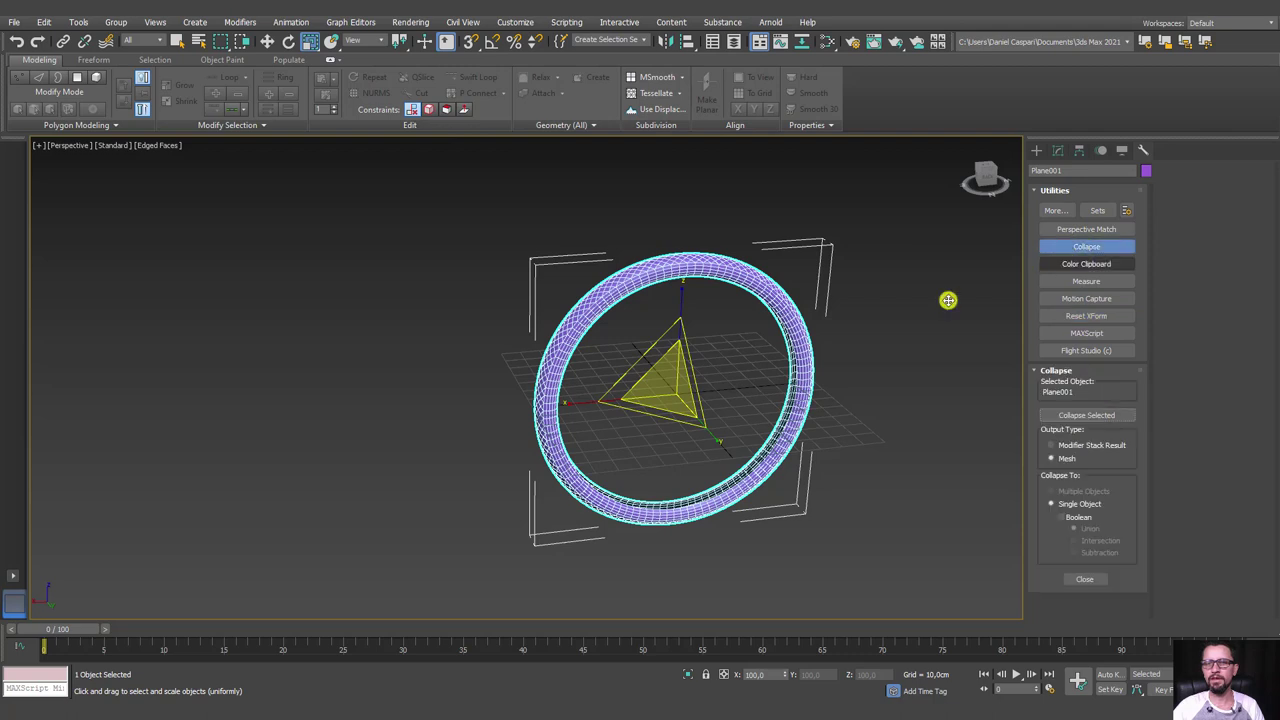
click(1061, 442)
click(1076, 414)
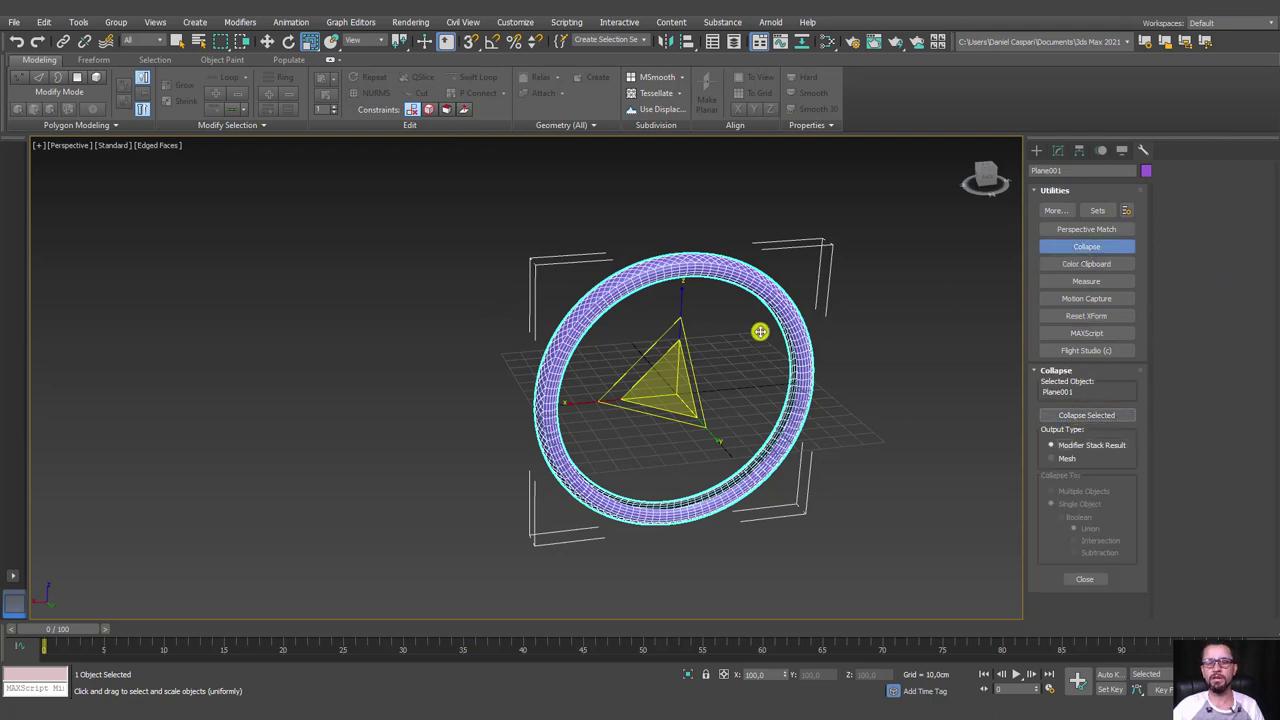
click(1036, 149)
mouse_move(905, 318)
alt+middle_down()
mouse_move(789, 343)
mouse_move(760, 366)
mouse_move(685, 354)
alt+middle_up()
scroll(691, 303, up, 3)
scroll(654, 323, up, 3)
Enter Polygon sub-object level on the ring's Editable Poly
scroll(608, 243, up, 3)
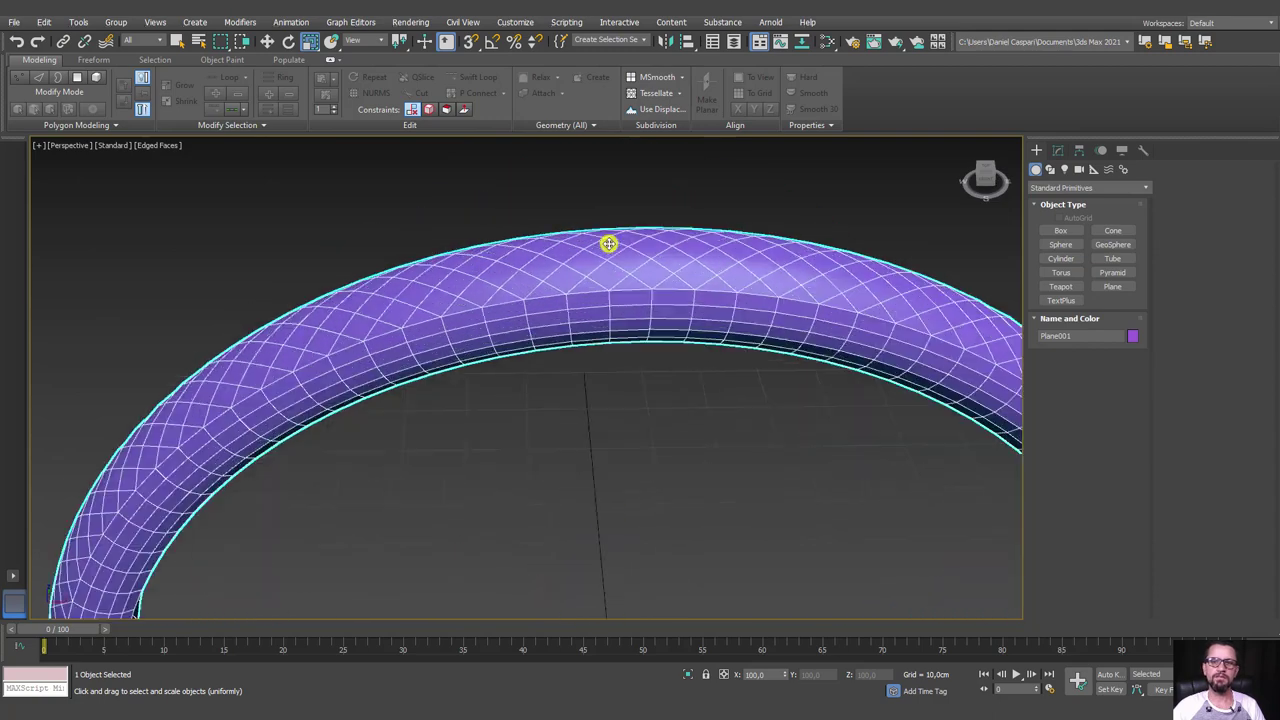
scroll(608, 243, up, 2)
click(1058, 150)
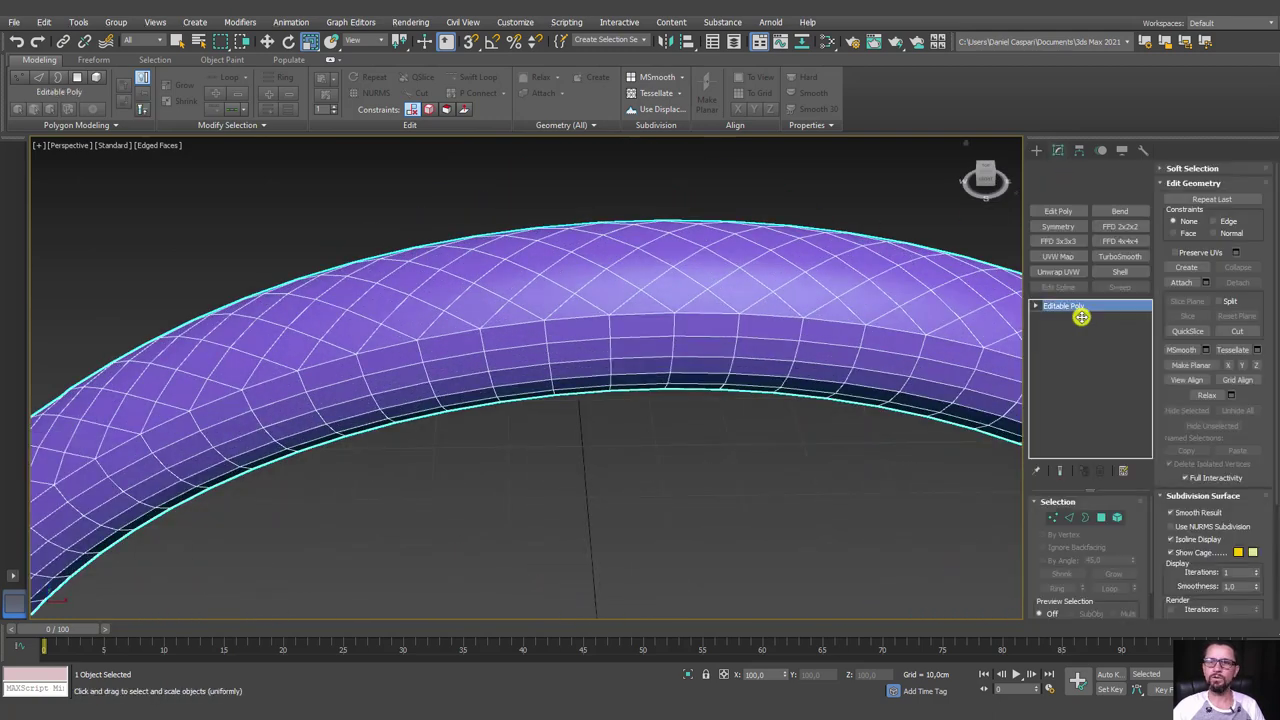
click(1101, 517)
Clear the polygon selection and select the polygons at the tube's end in Top wireframe view
alt+middle_drag(721, 306, 821, 288)
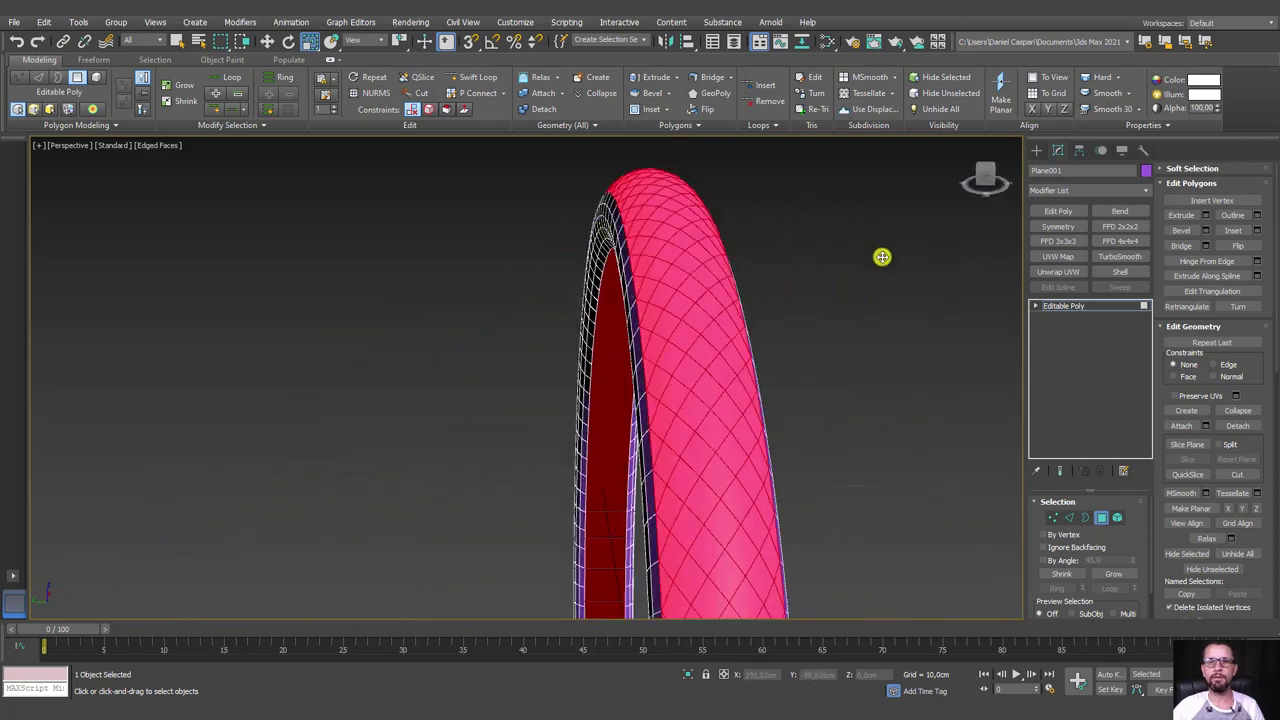
mouse_move(882, 257)
alt+middle_down()
mouse_move(823, 266)
mouse_move(843, 265)
alt+middle_up()
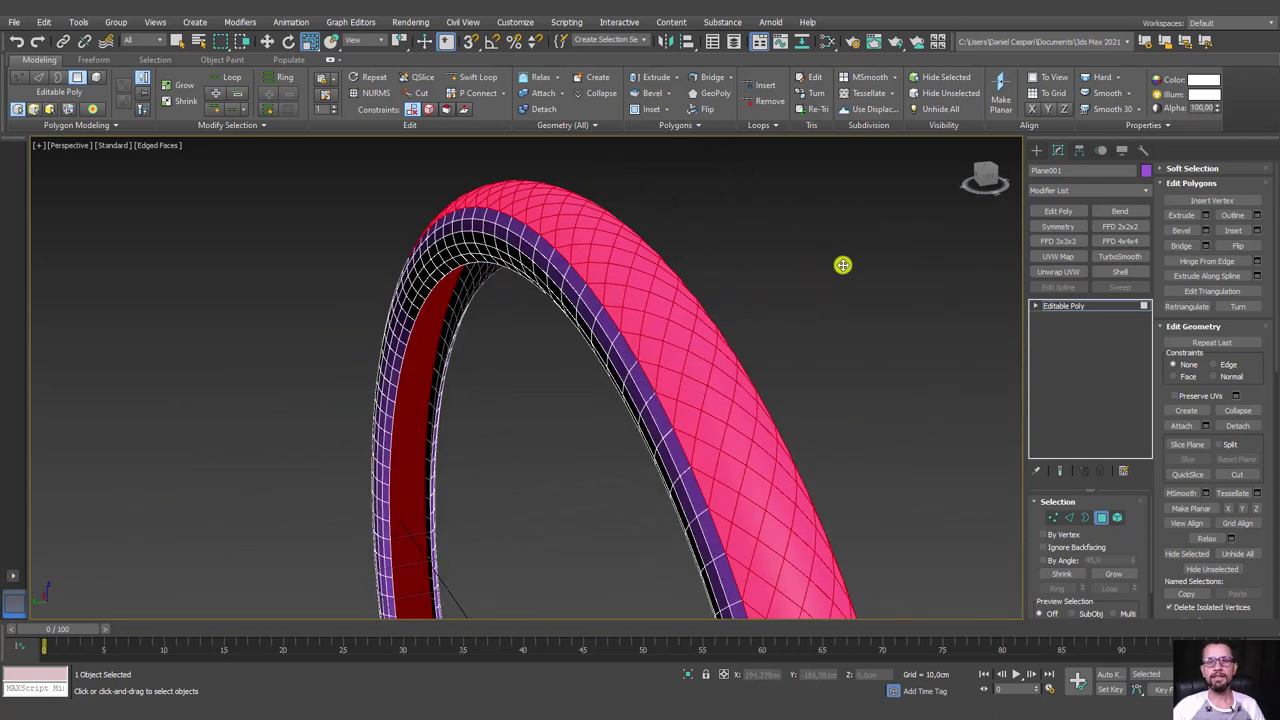
click(831, 469)
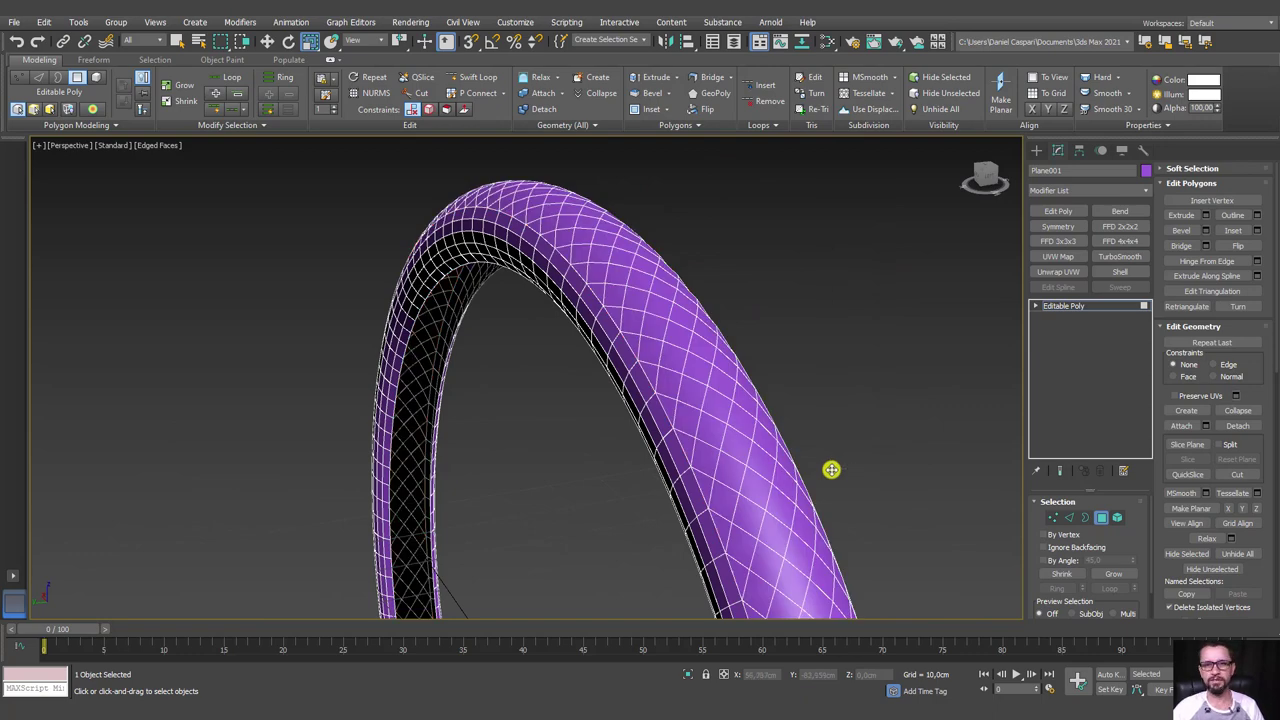
key(t)
scroll(580, 370, up, 4)
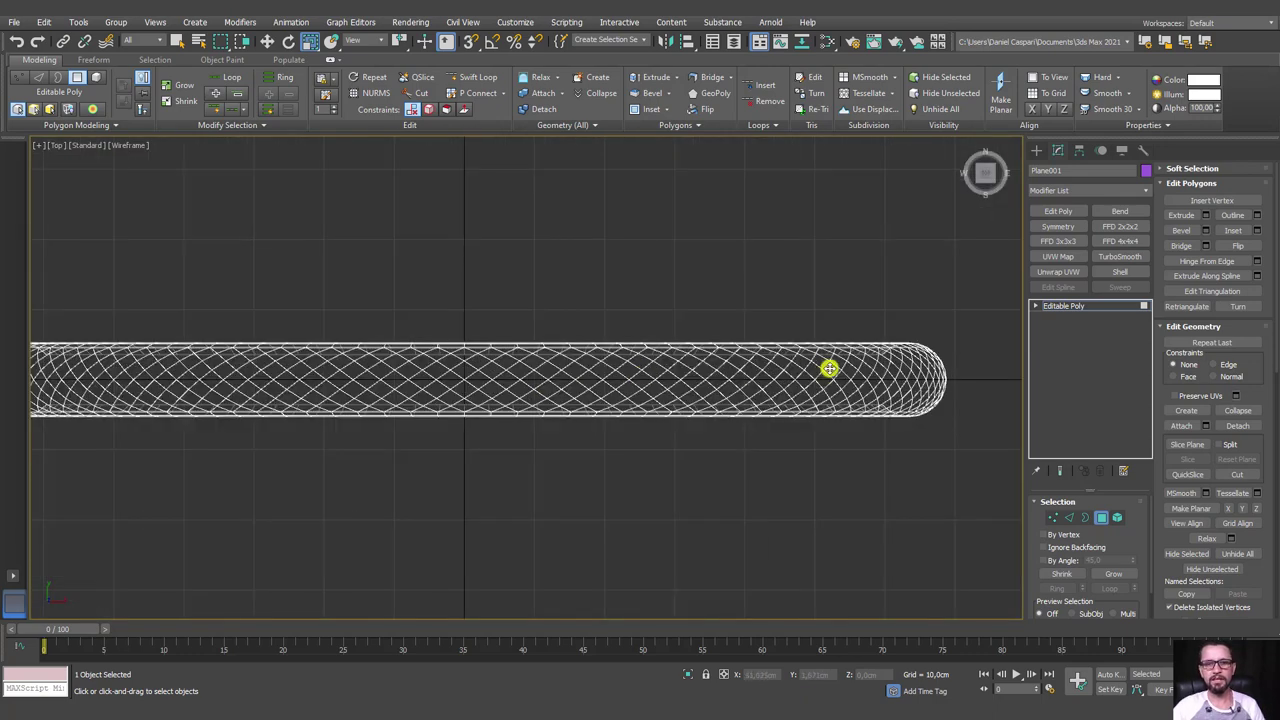
middle_drag(829, 366, 680, 366)
scroll(700, 366, up, 3)
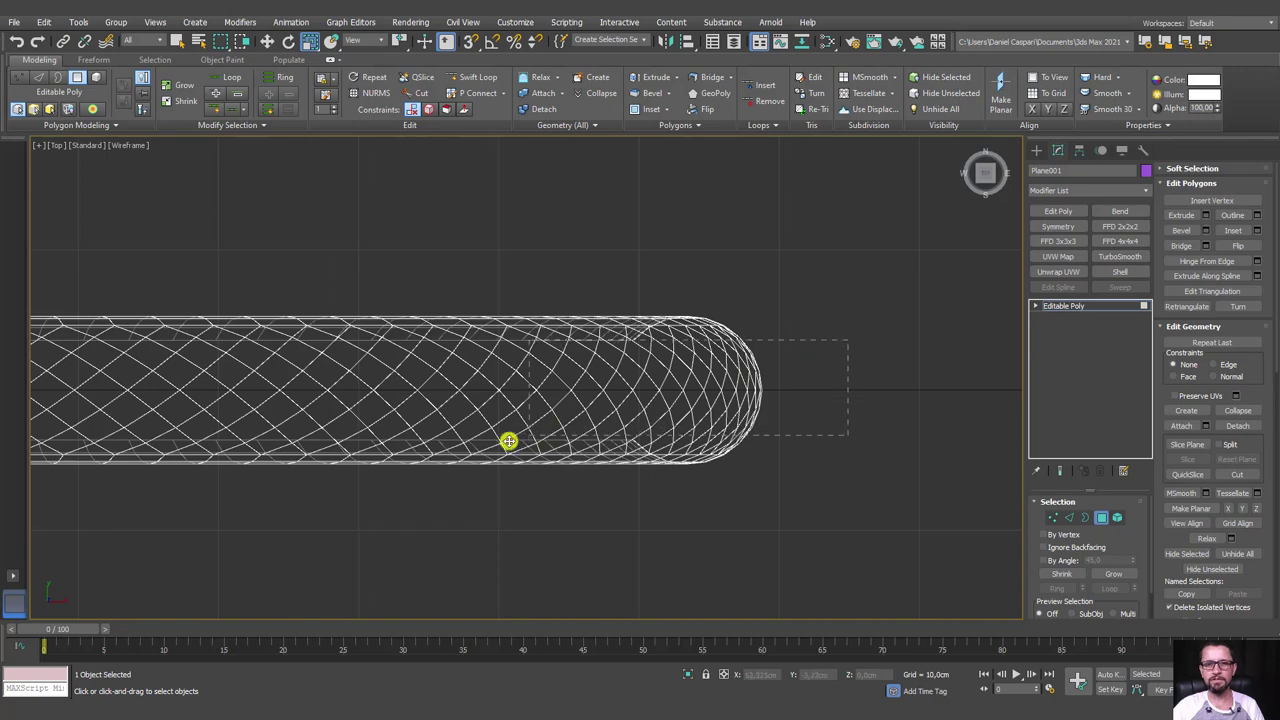
drag(848, 340, 509, 441)
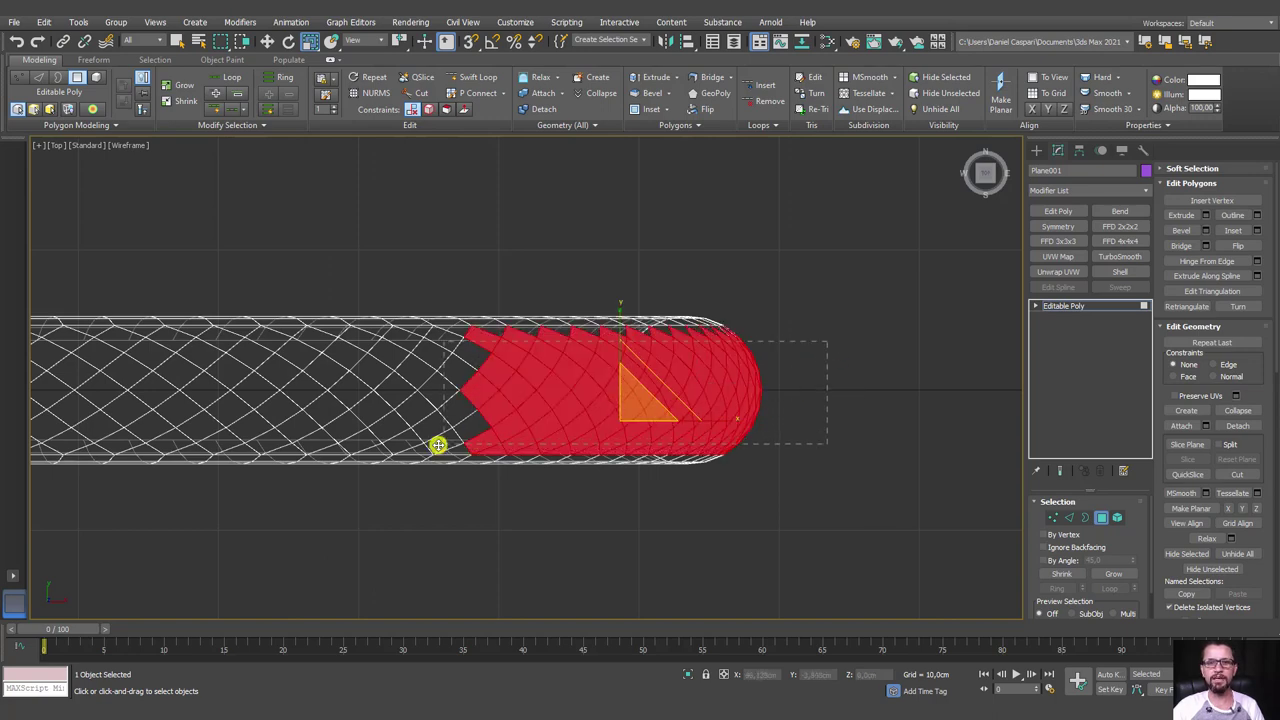
Return to shaded view and select a single diamond face on the tread
alt+middle_drag(437, 443, 649, 397)
scroll(578, 344, down, 3)
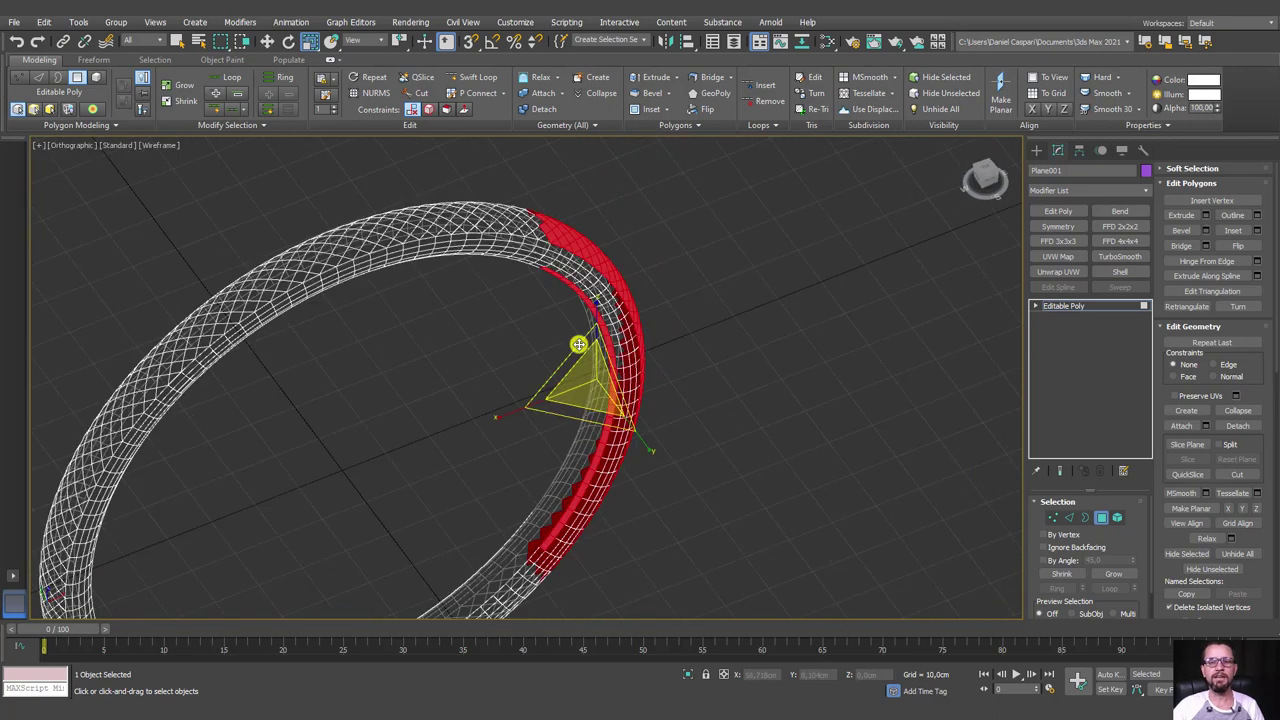
mouse_move(463, 329)
alt+middle_down()
mouse_move(669, 320)
mouse_move(668, 369)
alt+middle_up()
scroll(609, 286, up, 3)
scroll(605, 323, up, 4)
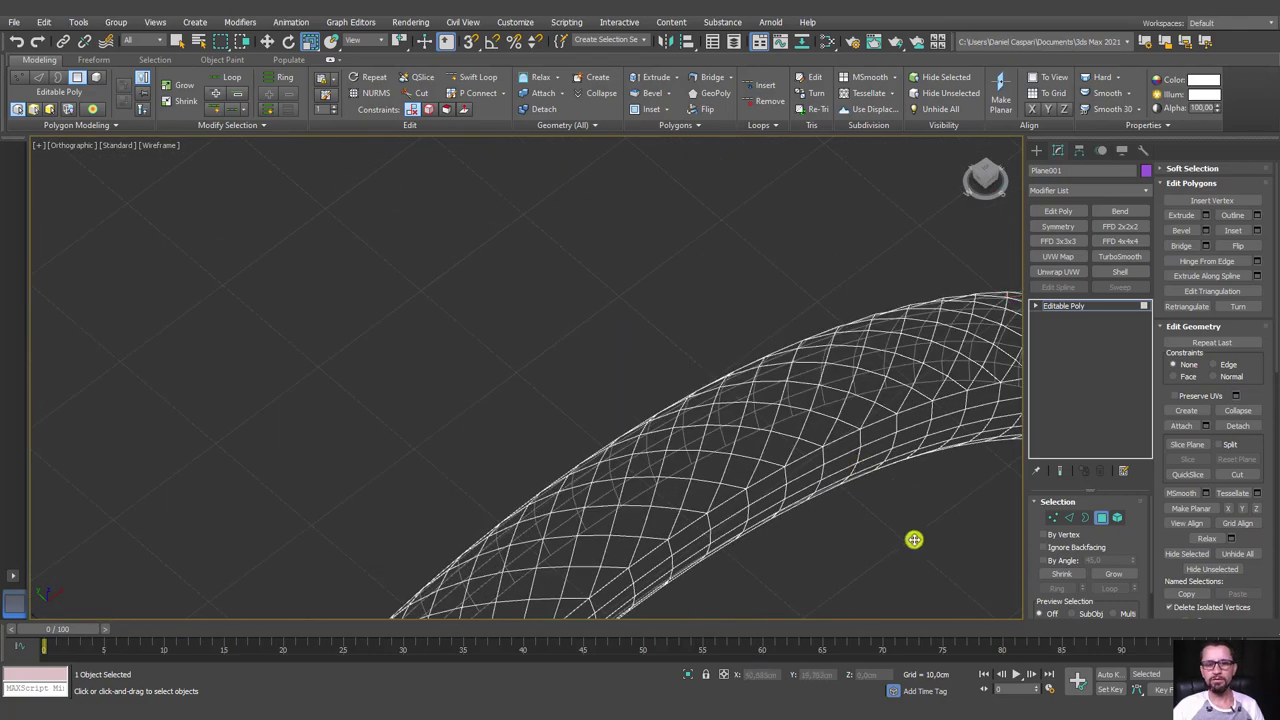
alt+middle_drag(857, 509, 752, 437)
key(F3)
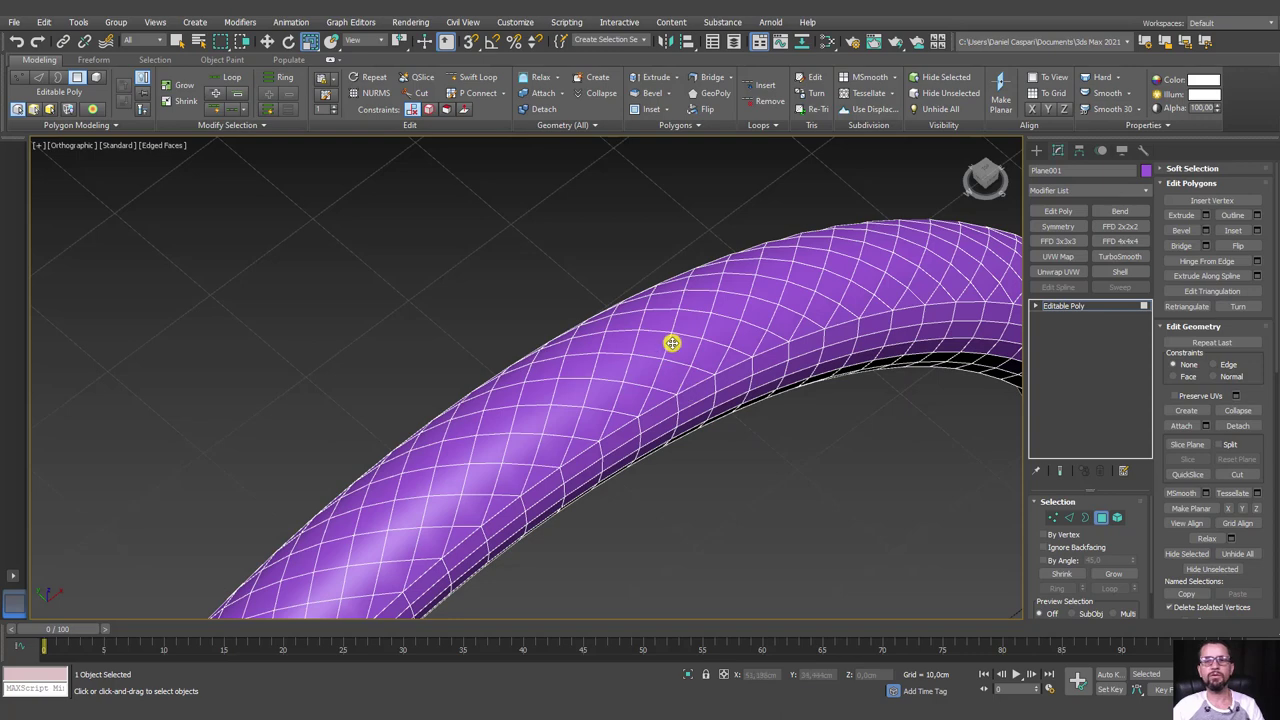
click(679, 356)
alt+middle_drag(680, 372, 370, 155)
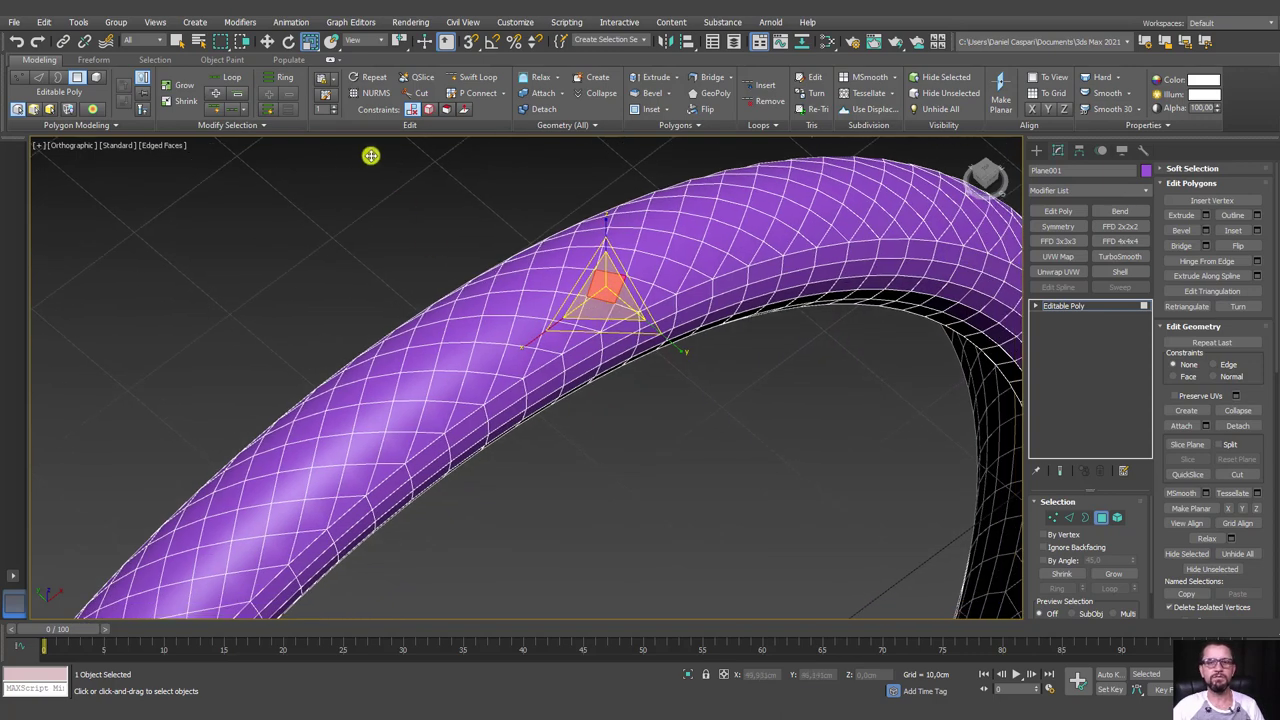
click(224, 124)
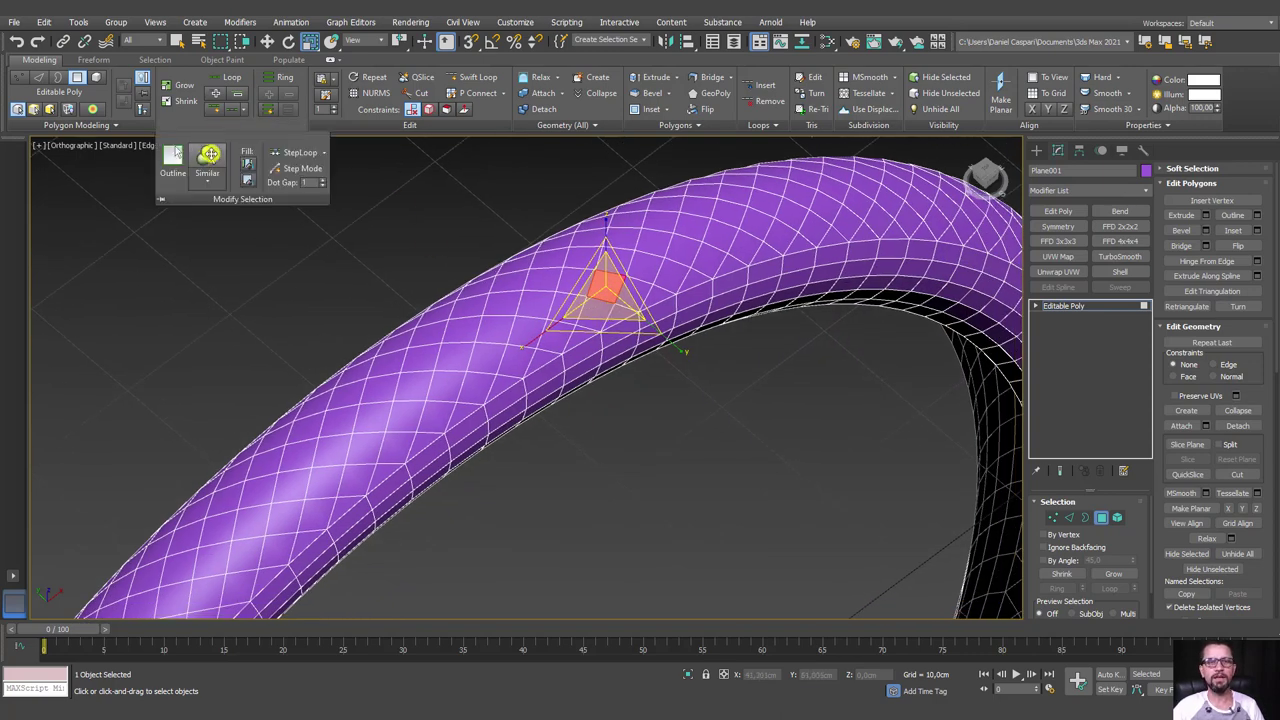
Select all similar diamond faces so the whole outer tread is selected
click(210, 152)
alt+middle_drag(589, 331, 790, 382)
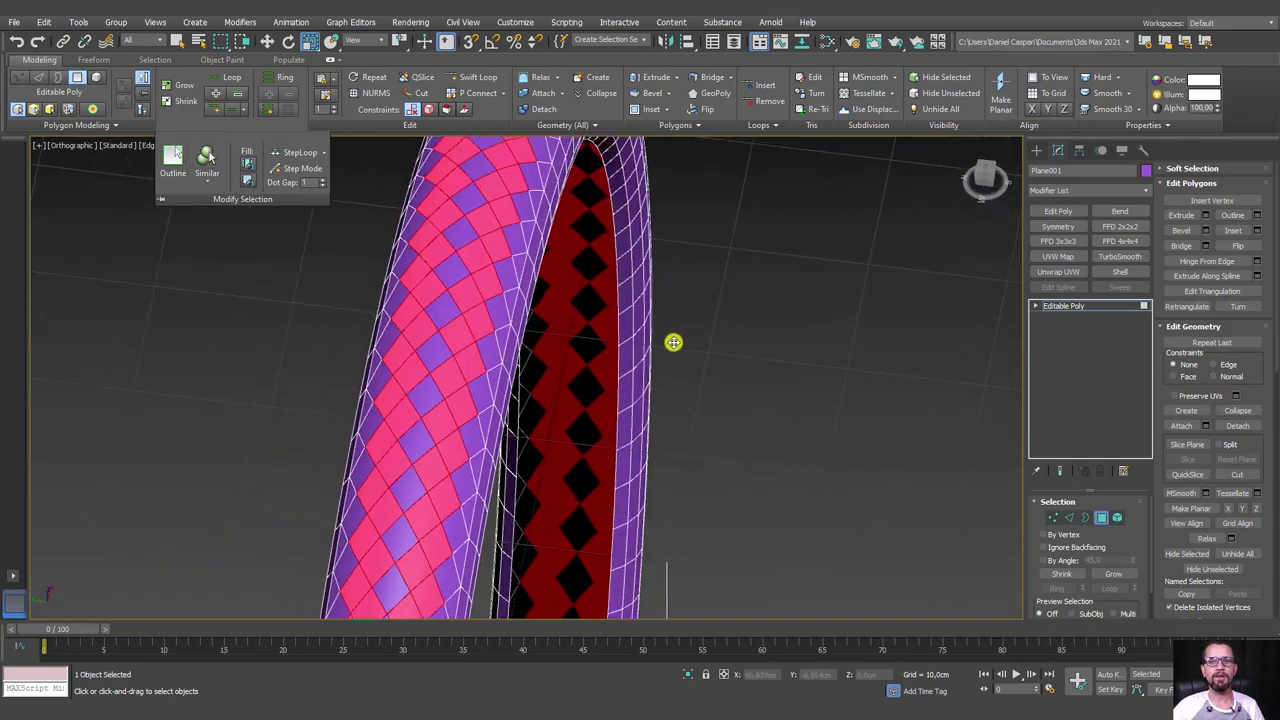
scroll(657, 271, up, 2)
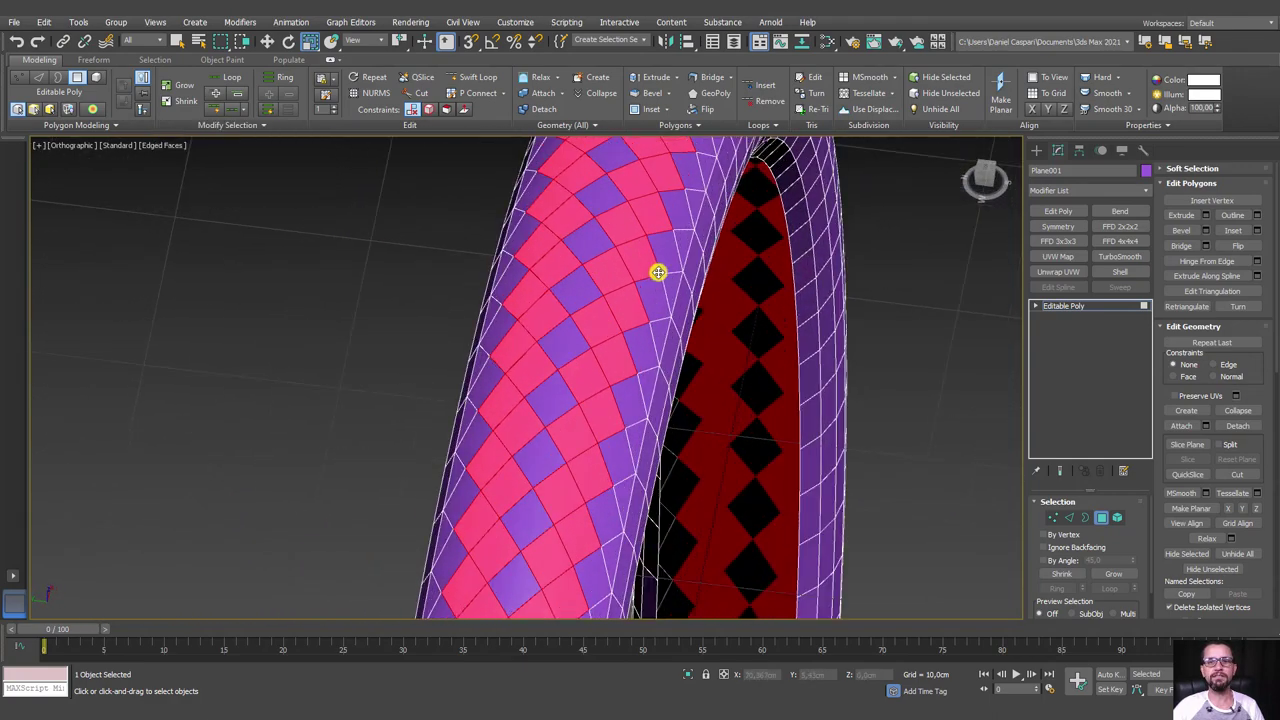
scroll(651, 272, up, 2)
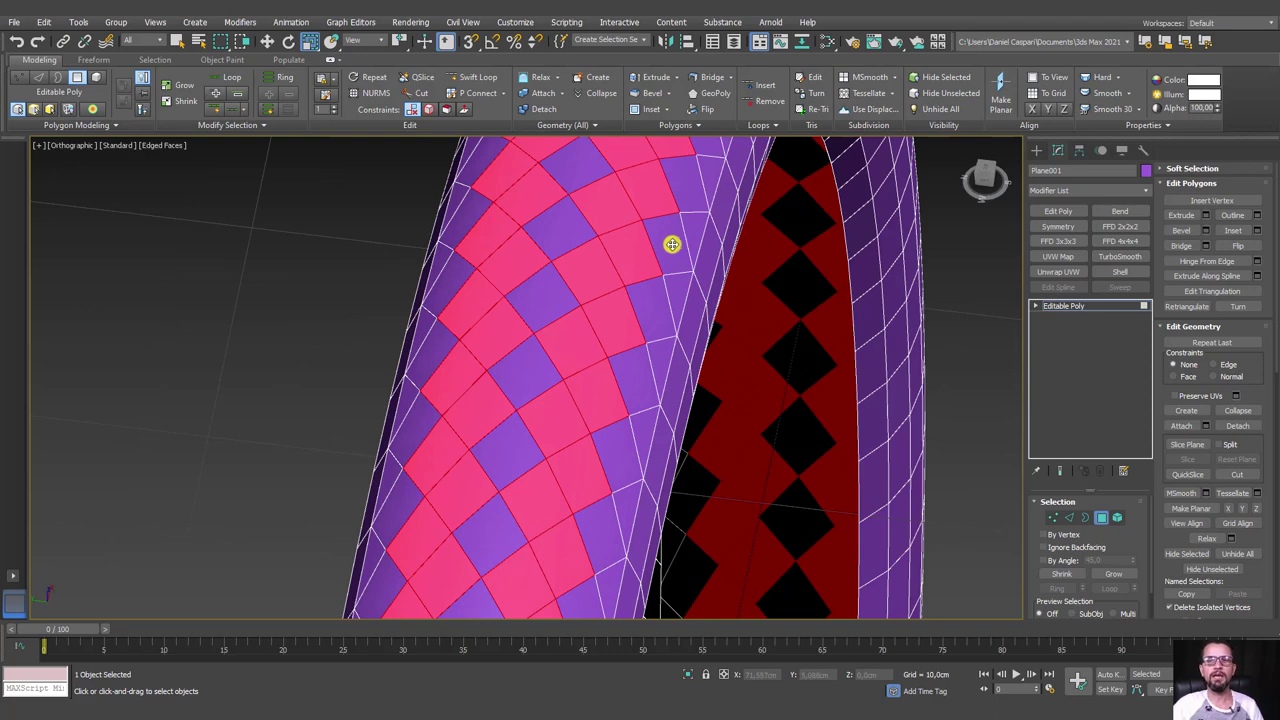
ctrl+click(672, 244)
ctrl+click(692, 184)
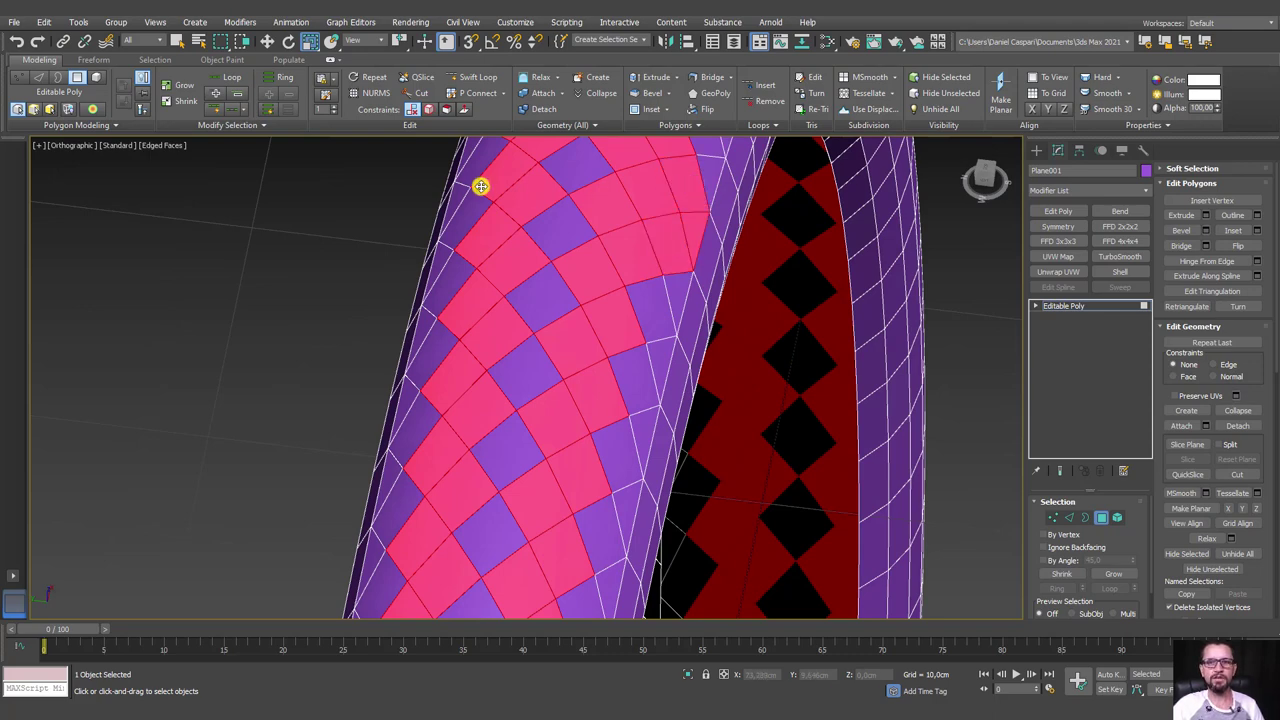
click(224, 126)
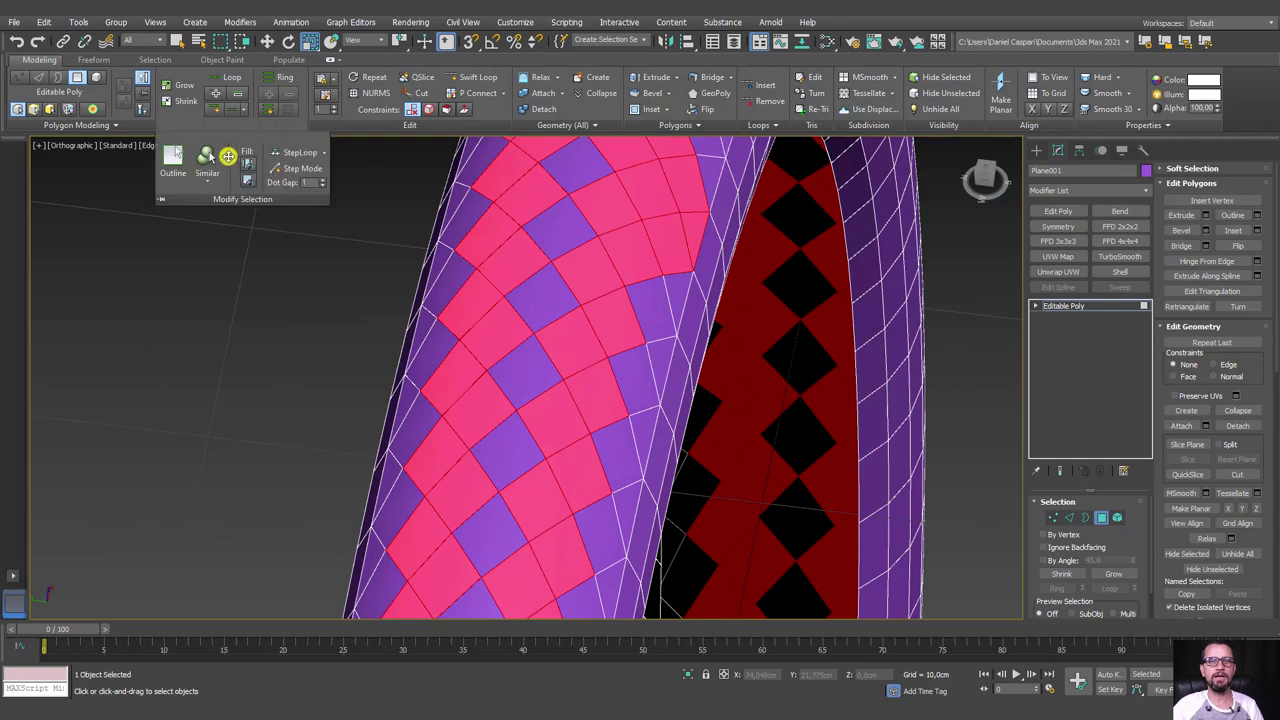
click(207, 157)
scroll(729, 320, down, 5)
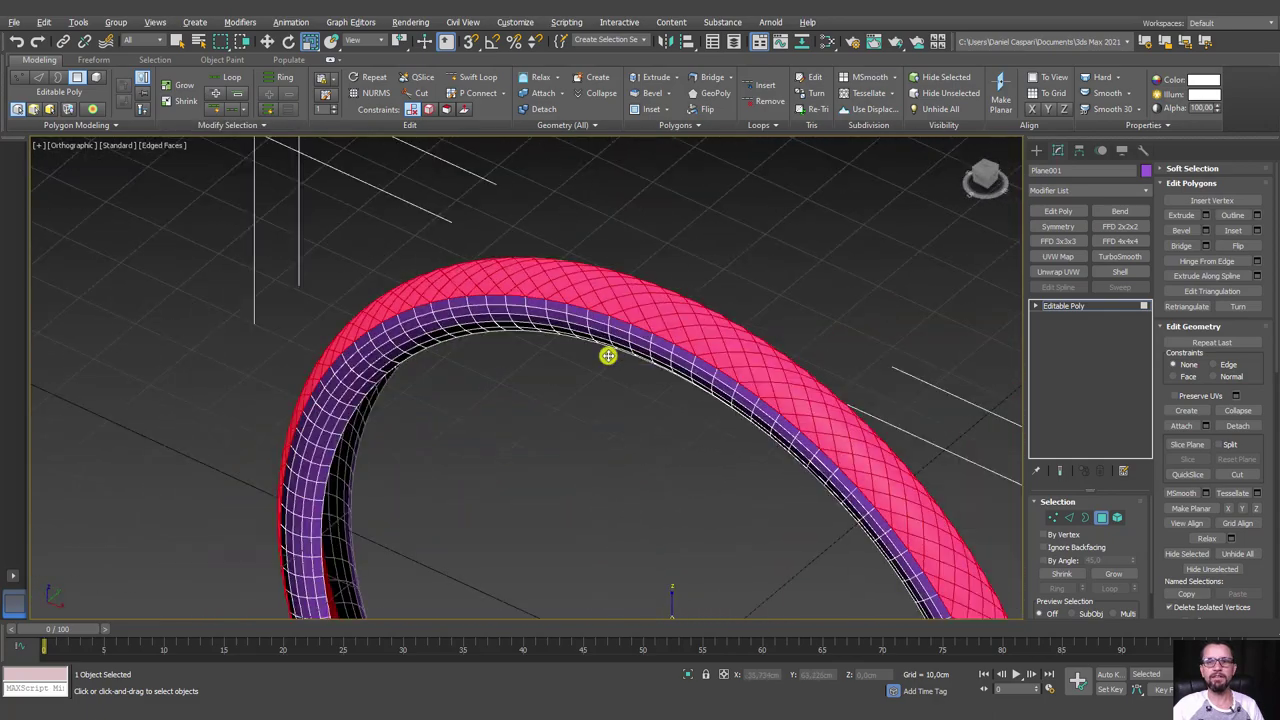
mouse_move(800, 371)
alt+middle_down()
mouse_move(564, 236)
mouse_move(623, 294)
mouse_move(729, 457)
mouse_move(740, 337)
alt+middle_up()
scroll(621, 335, up, 5)
scroll(621, 335, down, 3)
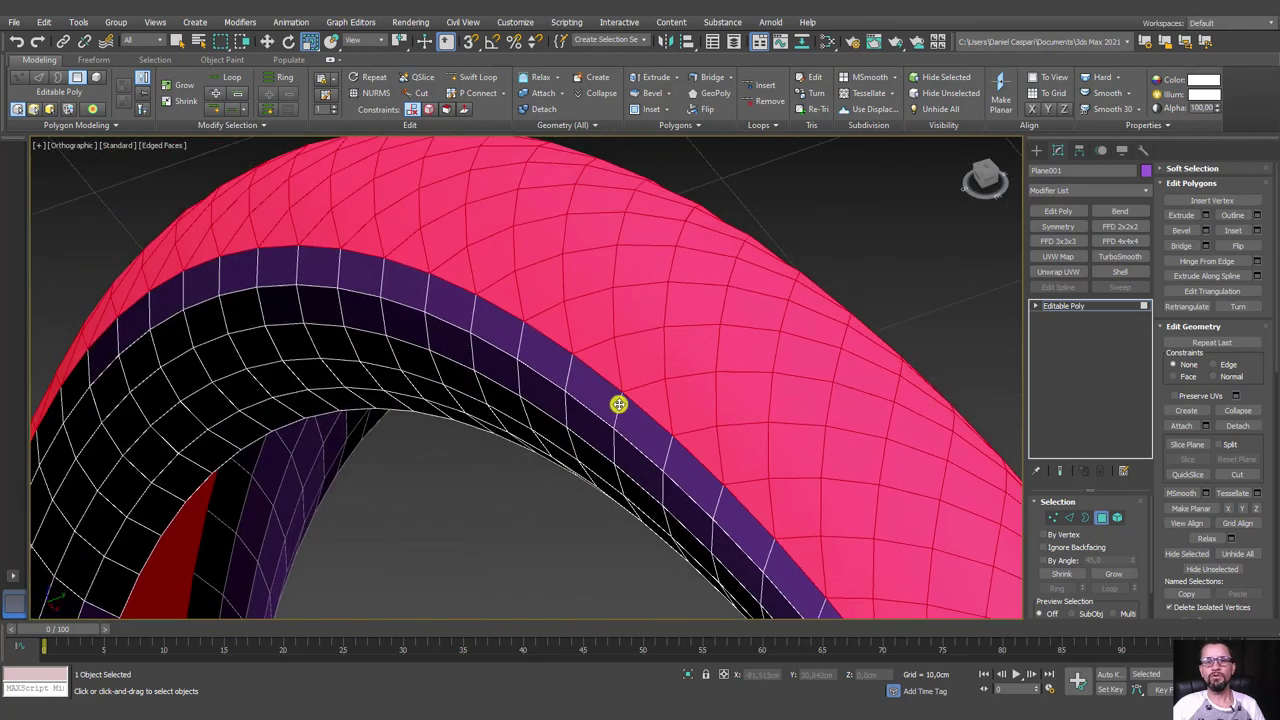
scroll(617, 403, down, 2)
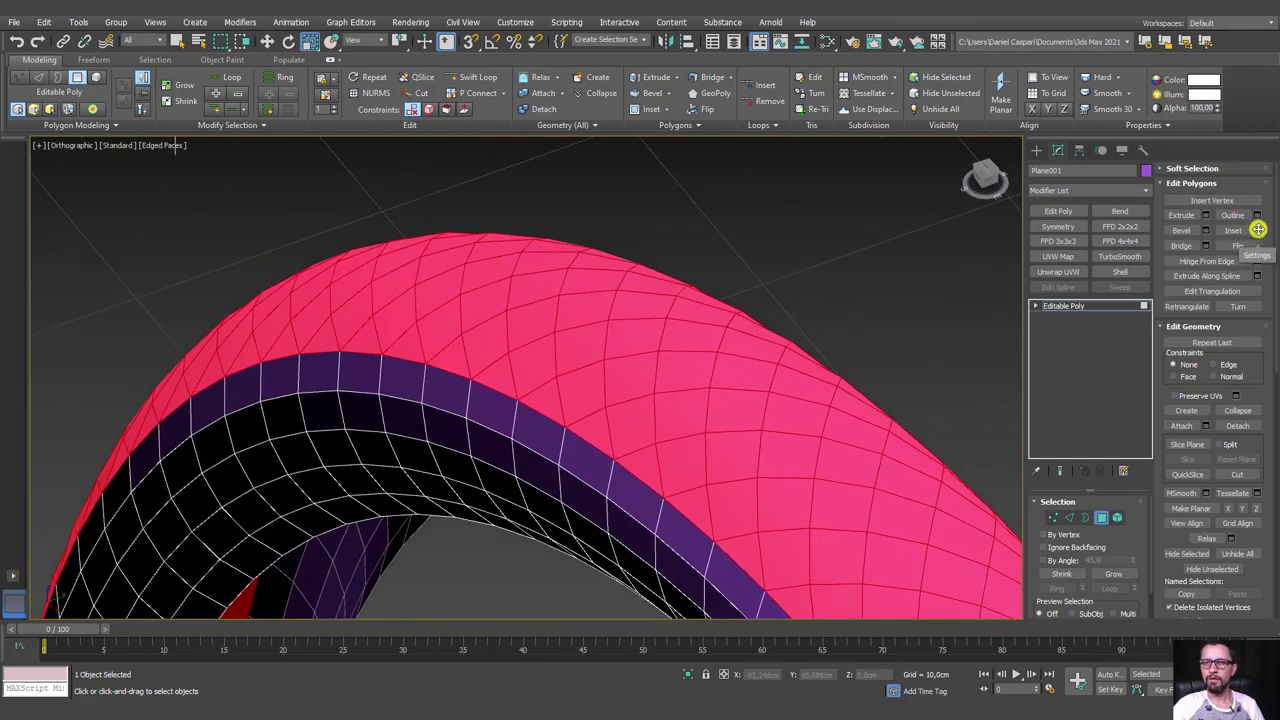
Inset the tread faces By Polygon by about 0.165 cm
click(1257, 230)
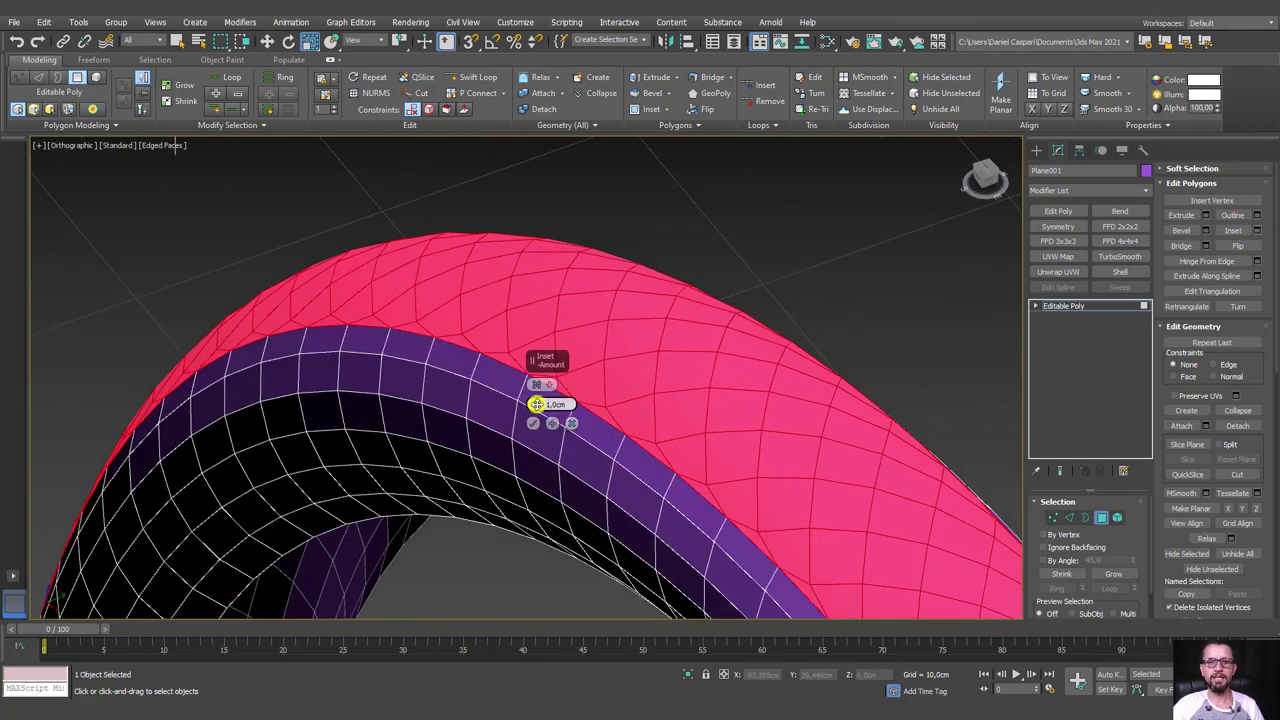
drag(536, 404, 546, 426)
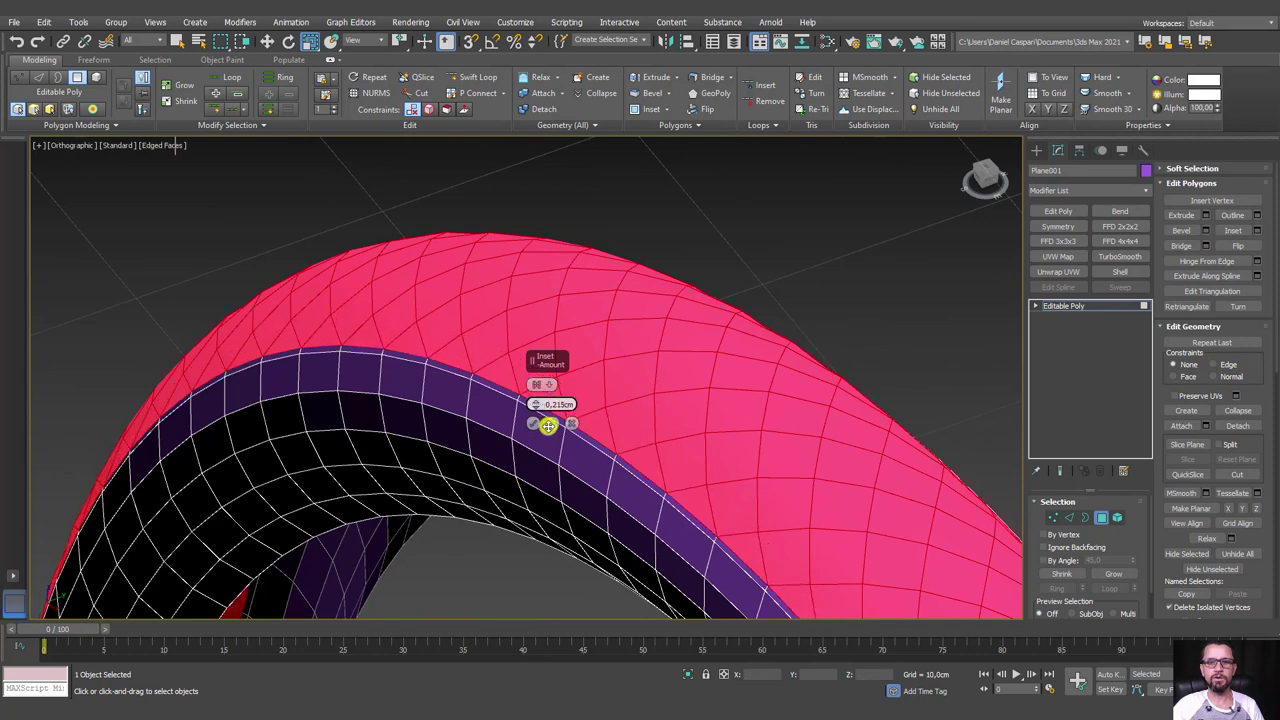
click(541, 385)
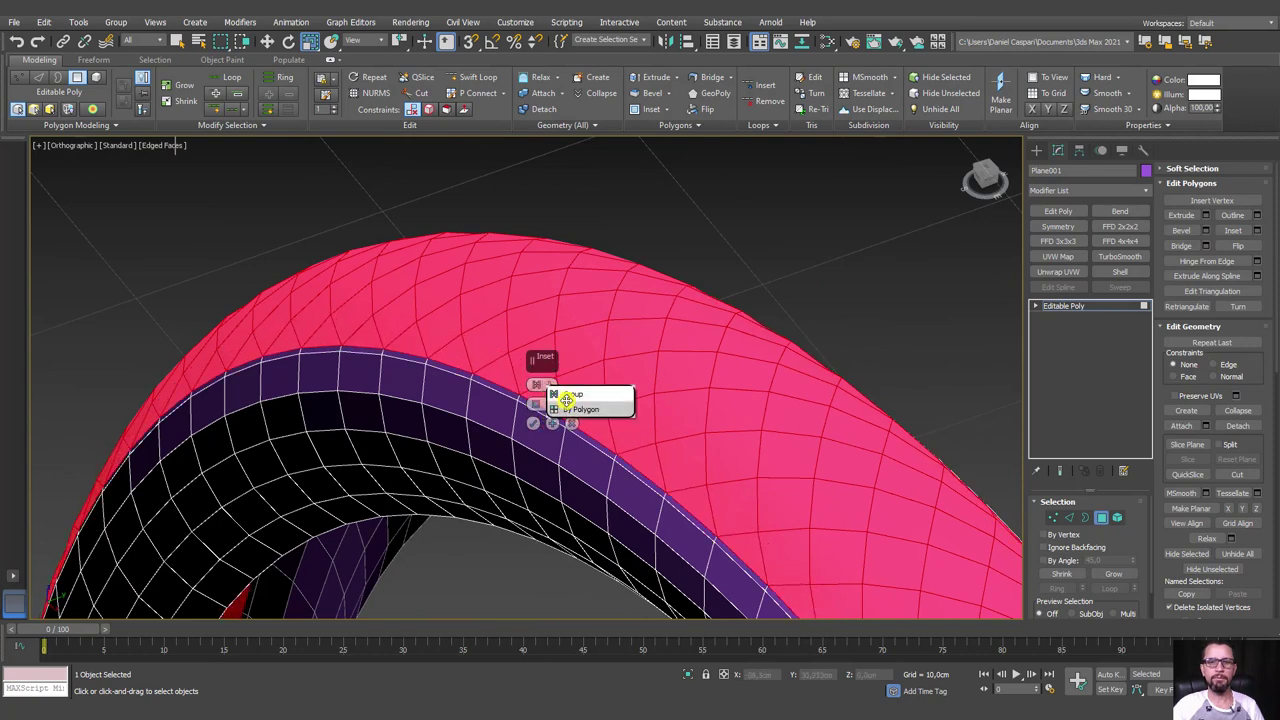
click(584, 410)
alt+middle_drag(586, 412, 642, 386)
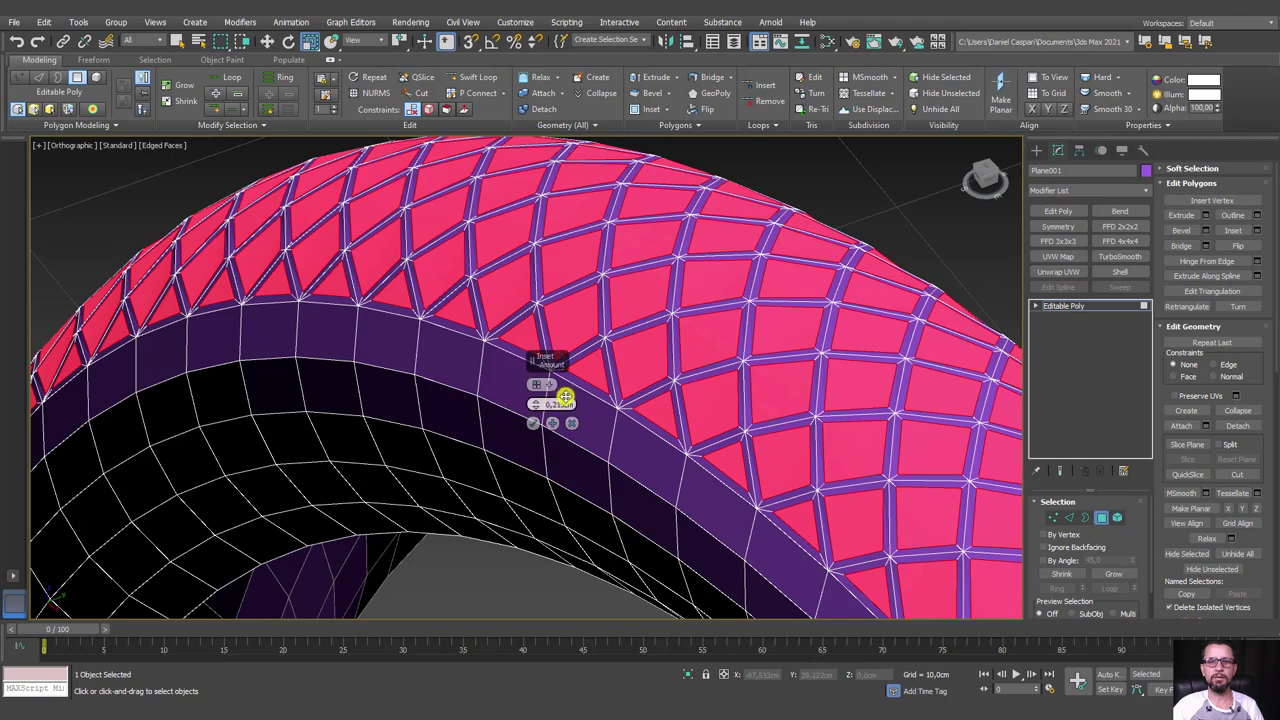
drag(537, 411, 559, 407)
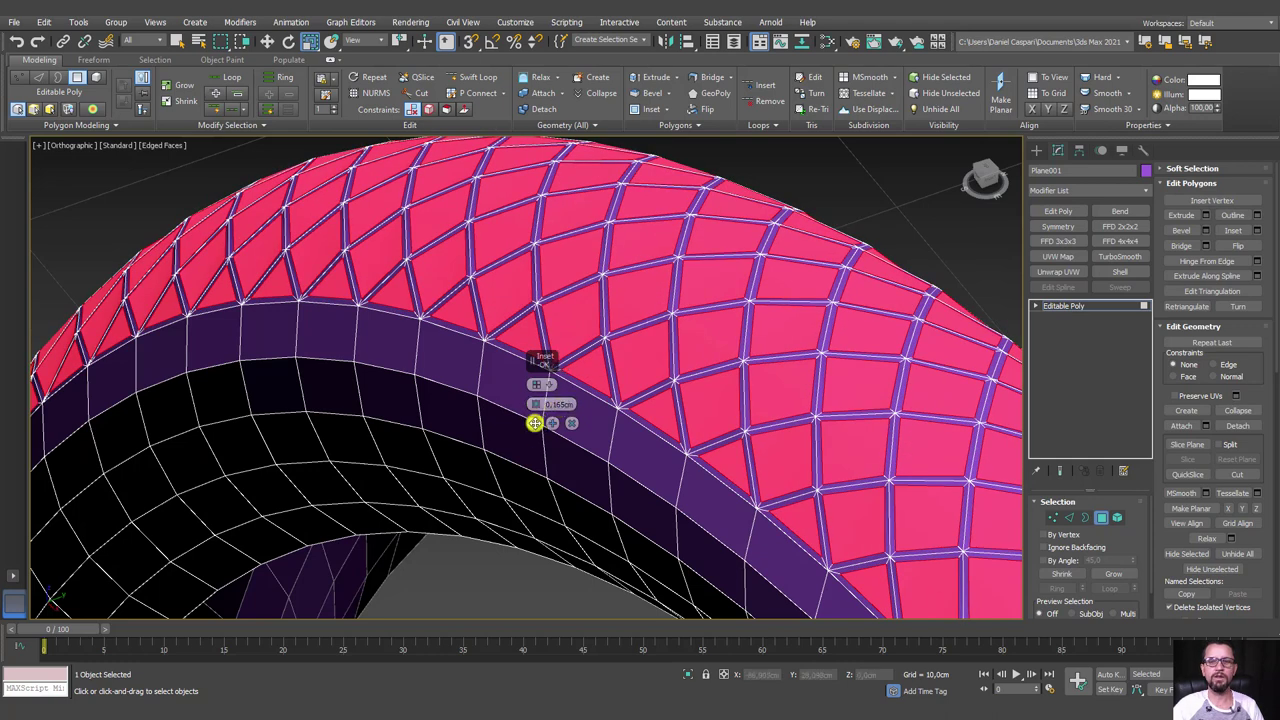
click(535, 423)
alt+middle_drag(685, 368, 691, 422)
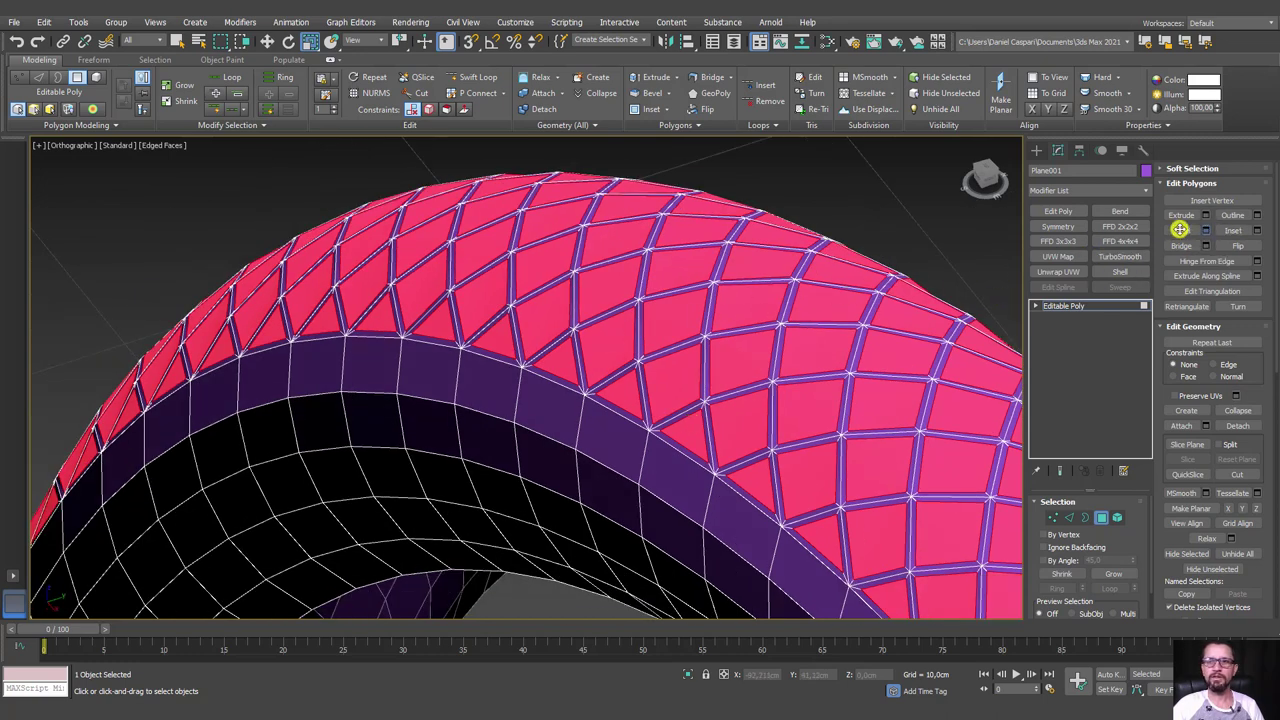
Bevel the tread diamonds 0.37 cm high with a negative outline into raised blocks
shift+click(1180, 229)
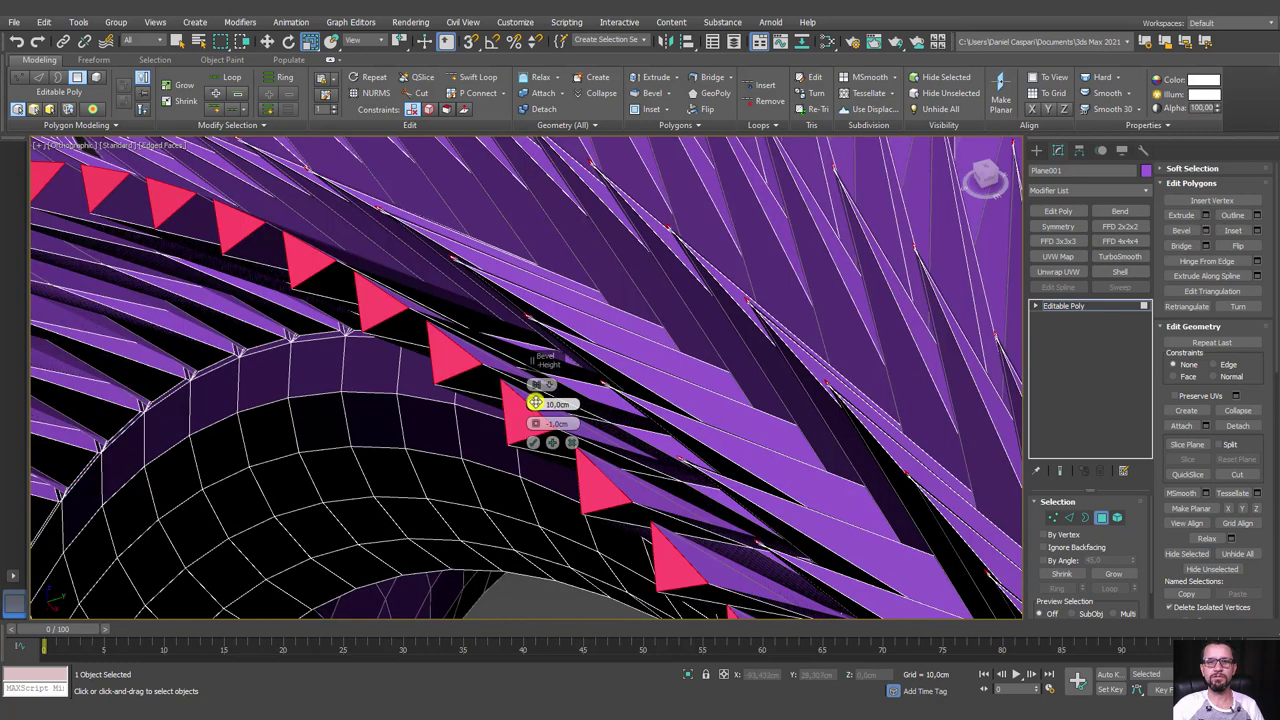
mouse_move(535, 403)
mouse_down()
mouse_move(540, 425)
mouse_move(570, 378)
mouse_up()
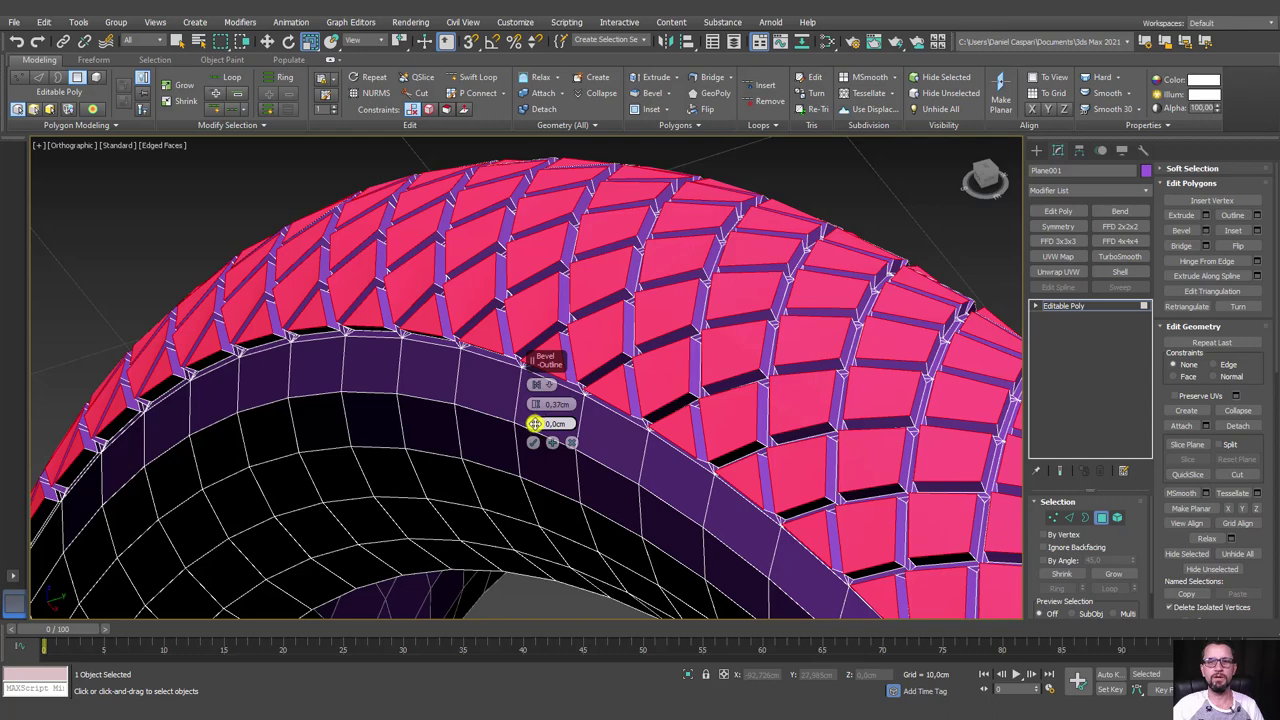
mouse_move(535, 424)
mouse_down()
mouse_move(514, 433)
mouse_move(531, 428)
mouse_up()
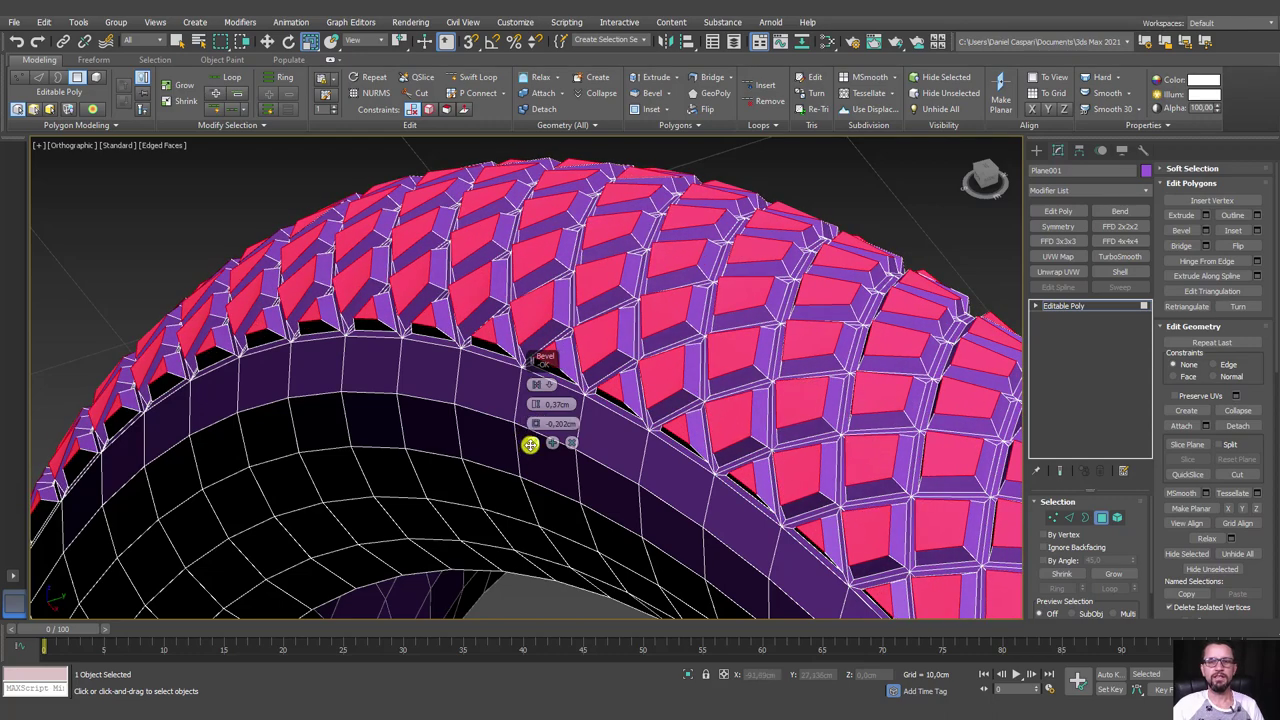
click(533, 444)
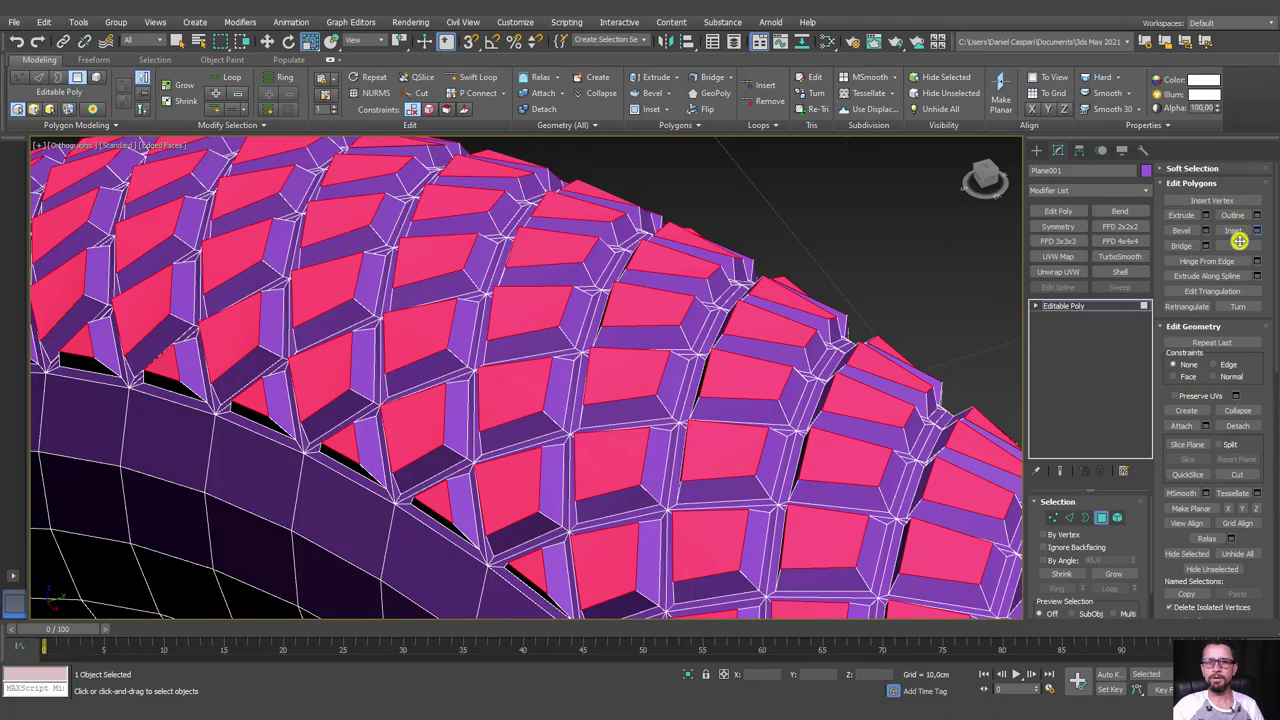
Inset the raised block tops by 0.059 cm
click(1257, 230)
right_click(530, 404)
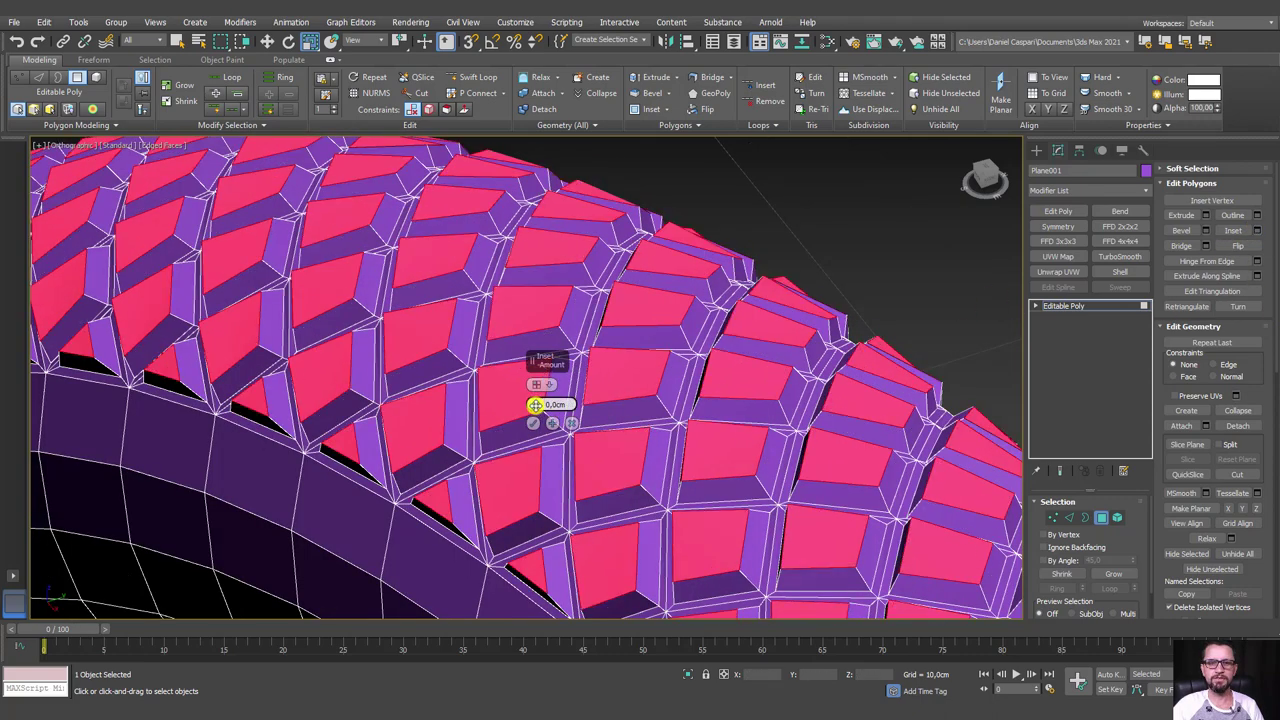
drag(542, 404, 556, 402)
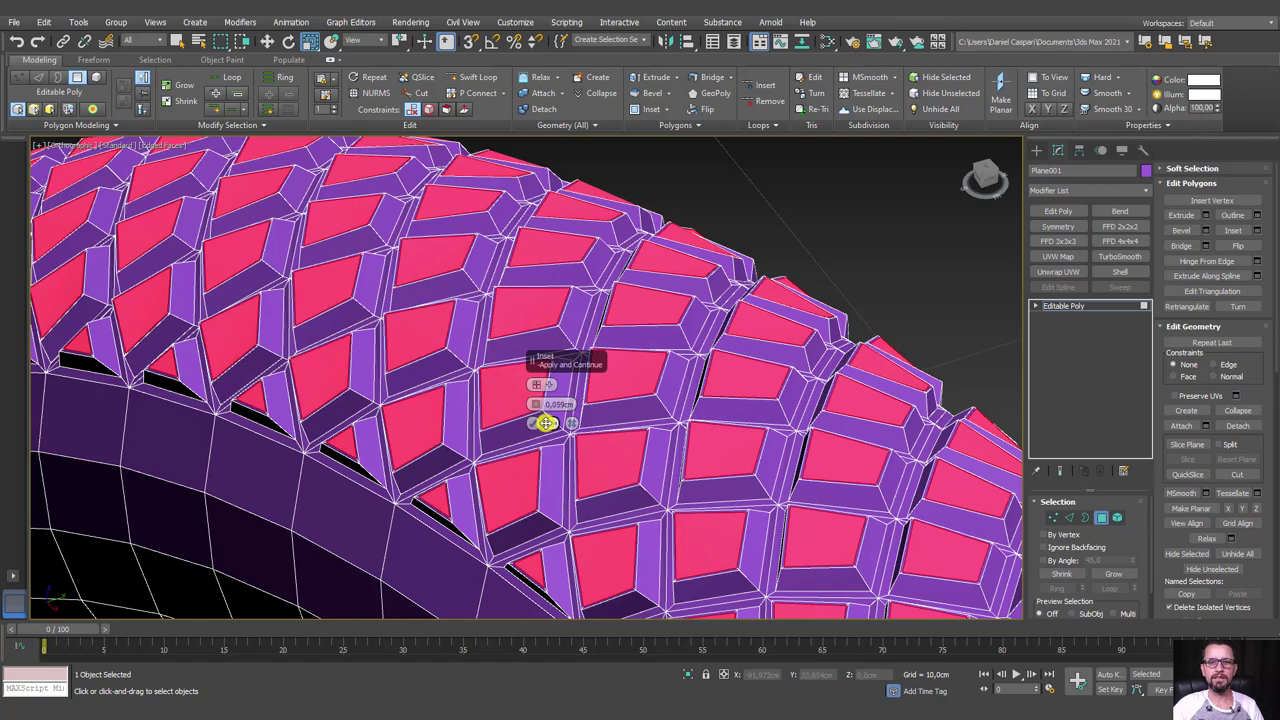
click(536, 423)
scroll(757, 414, down, 4)
Leave Polygon level and turn off the Edged Faces overlay
click(1063, 305)
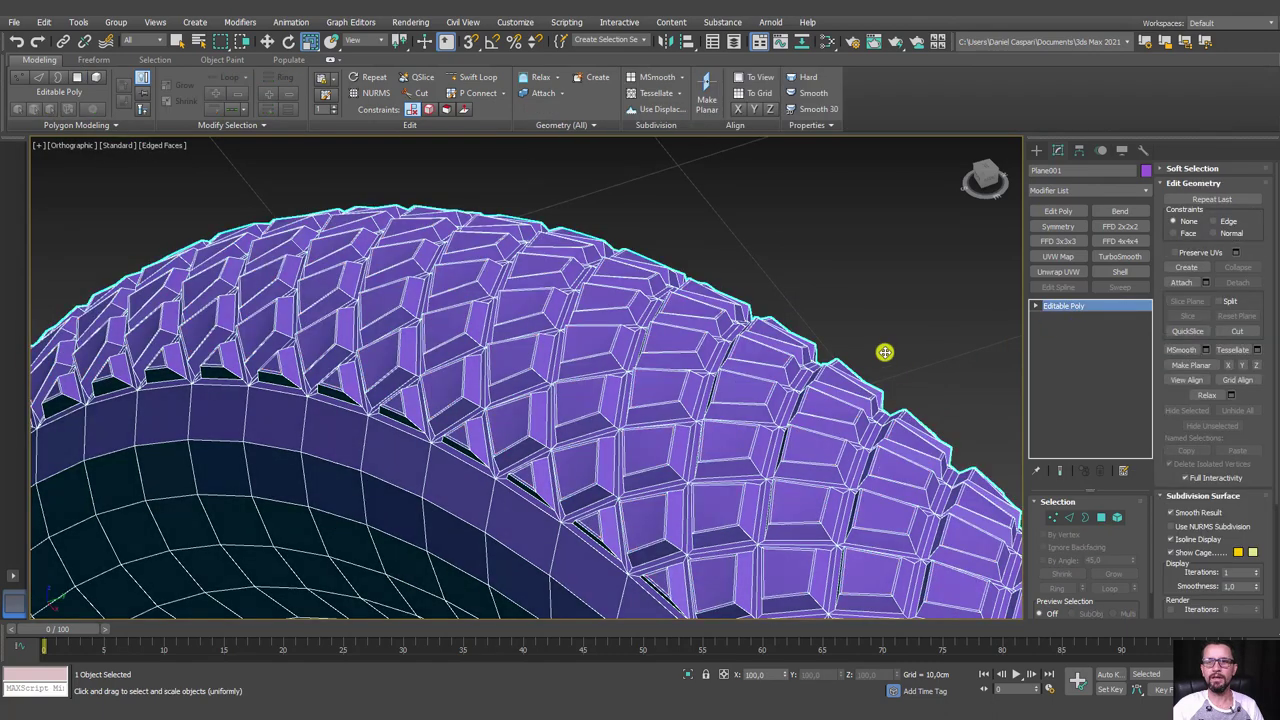
scroll(870, 335, down, 3)
scroll(858, 318, down, 3)
key(F4)
Switch to Element level and select the whole tire as one element
mouse_move(854, 303)
alt+middle_down()
mouse_move(826, 366)
mouse_move(831, 351)
mouse_move(728, 341)
alt+middle_up()
scroll(630, 319, up, 2)
scroll(634, 320, up, 2)
scroll(669, 354, up, 2)
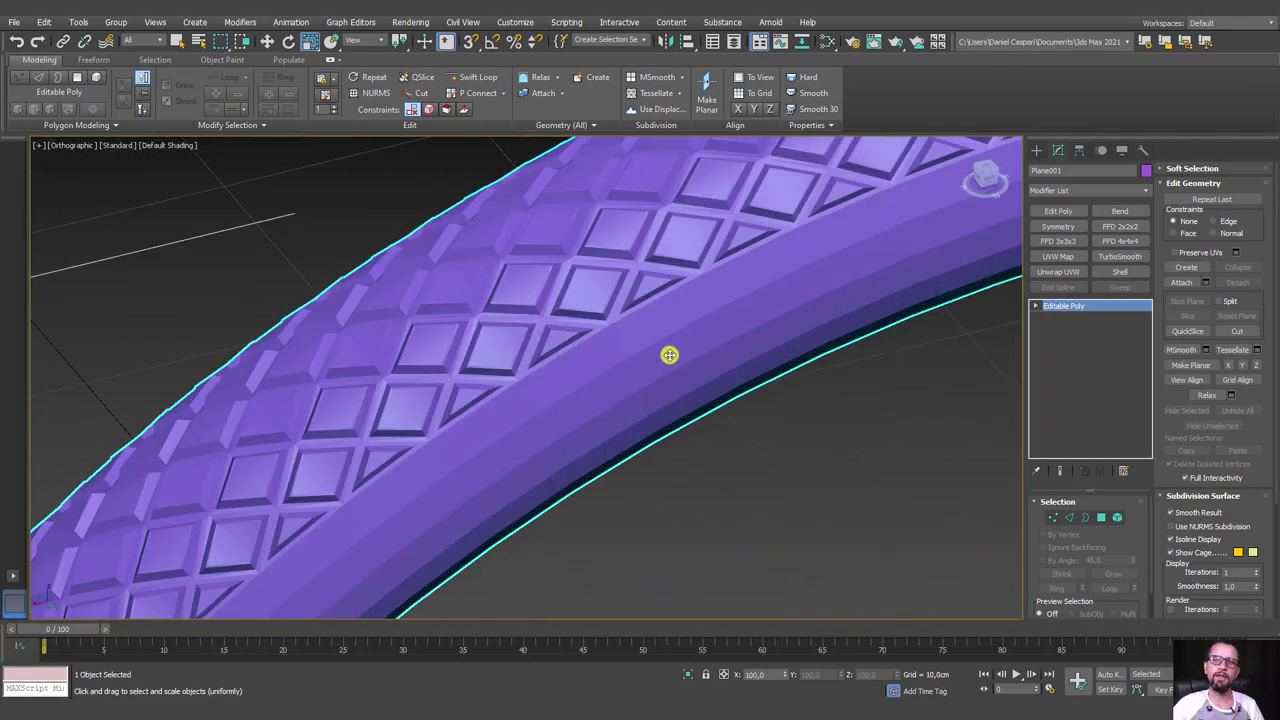
scroll(669, 354, up, 2)
mouse_move(789, 407)
alt+middle_down()
mouse_move(640, 463)
mouse_move(686, 426)
mouse_move(603, 474)
mouse_move(613, 274)
alt+middle_up()
scroll(657, 337, up, 2)
scroll(700, 323, down, 2)
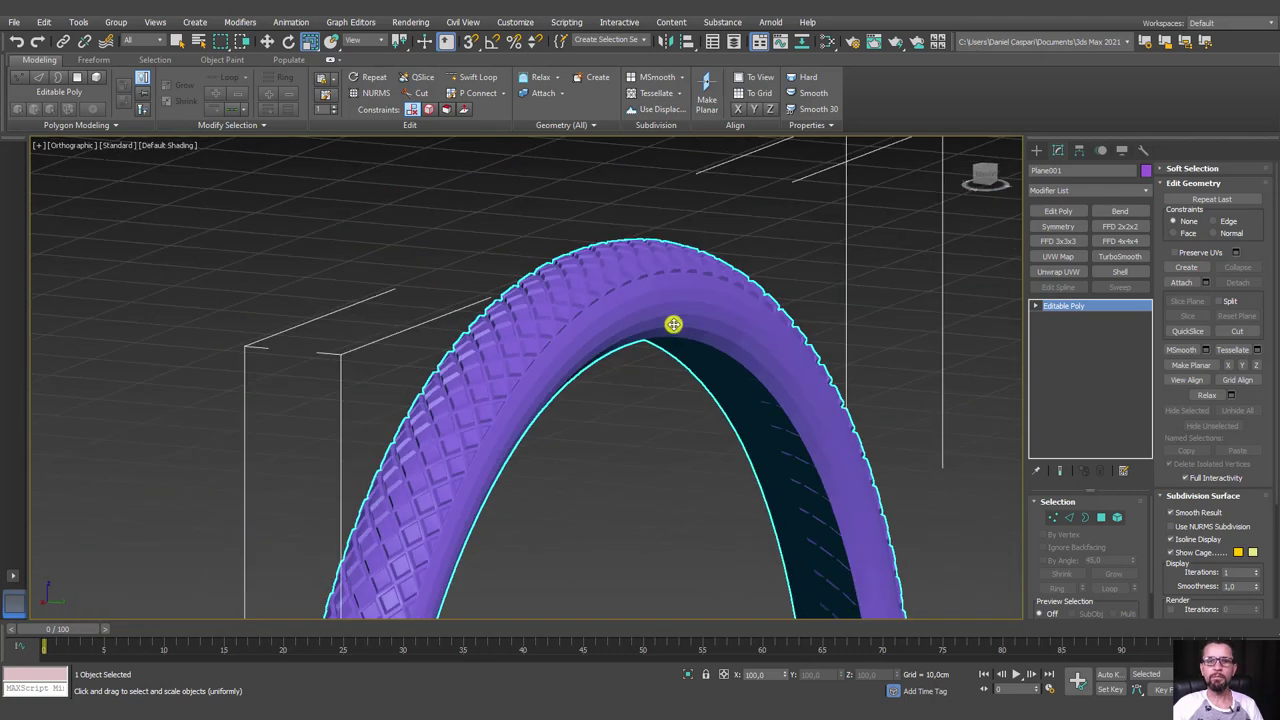
scroll(674, 323, up, 3)
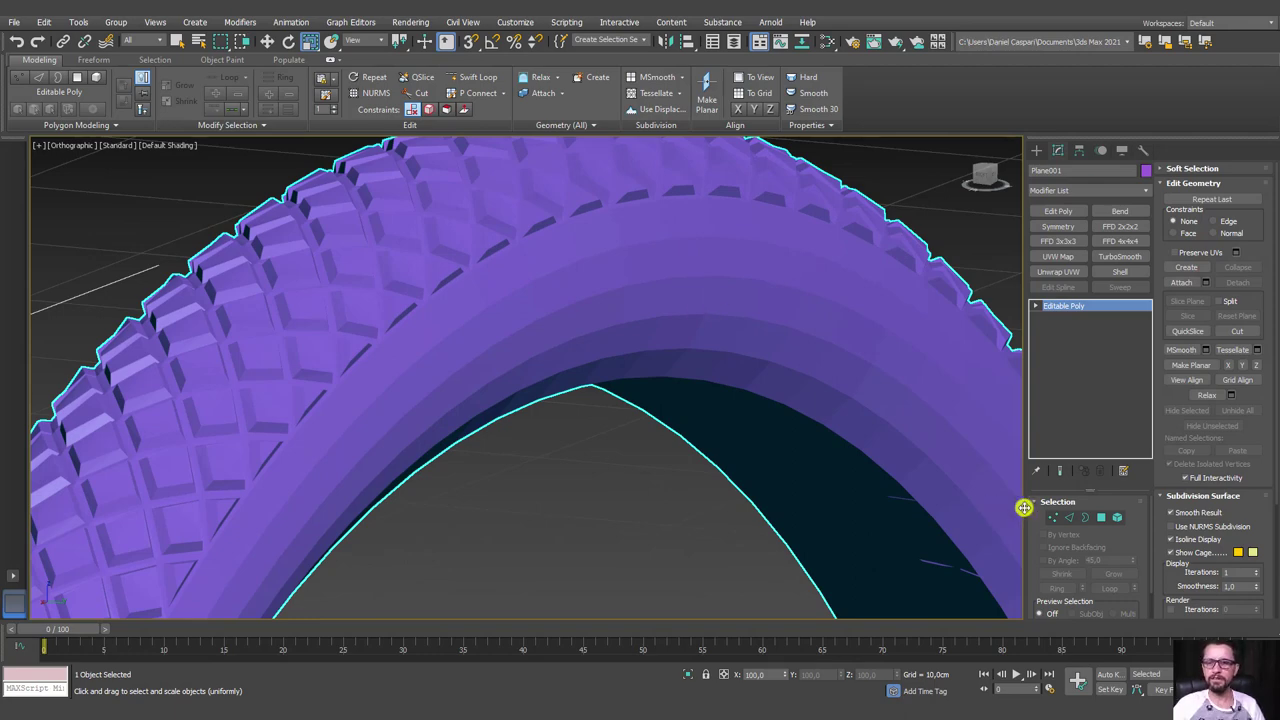
click(1118, 516)
click(719, 267)
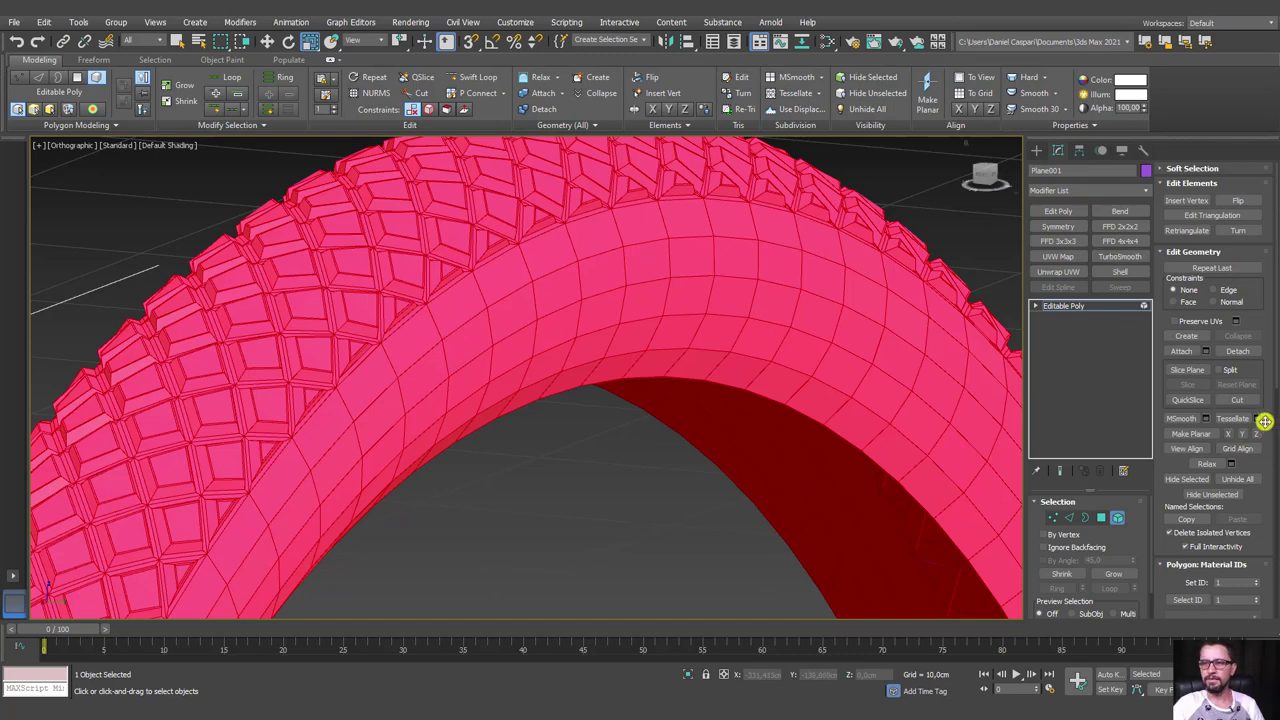
Auto Smooth the tire's polygons at 45° and exit sub-object level
drag(1264, 421, 1250, 28)
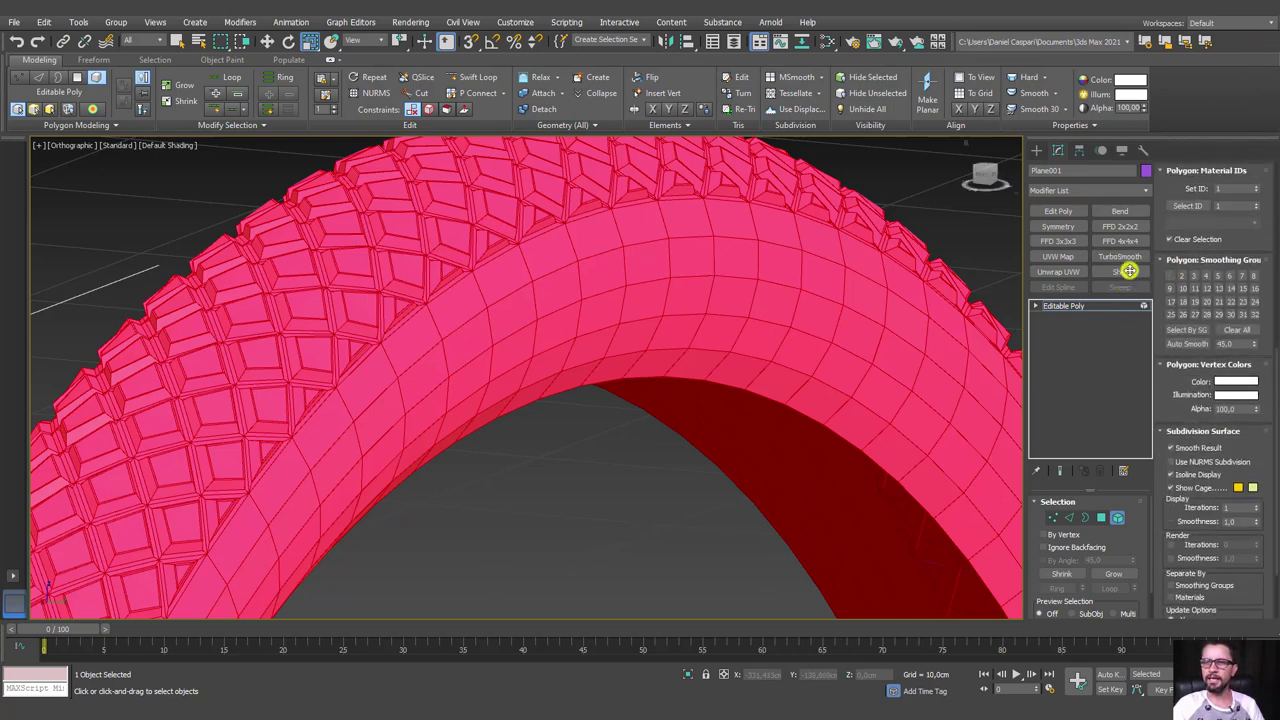
click(1188, 344)
click(1062, 306)
click(630, 555)
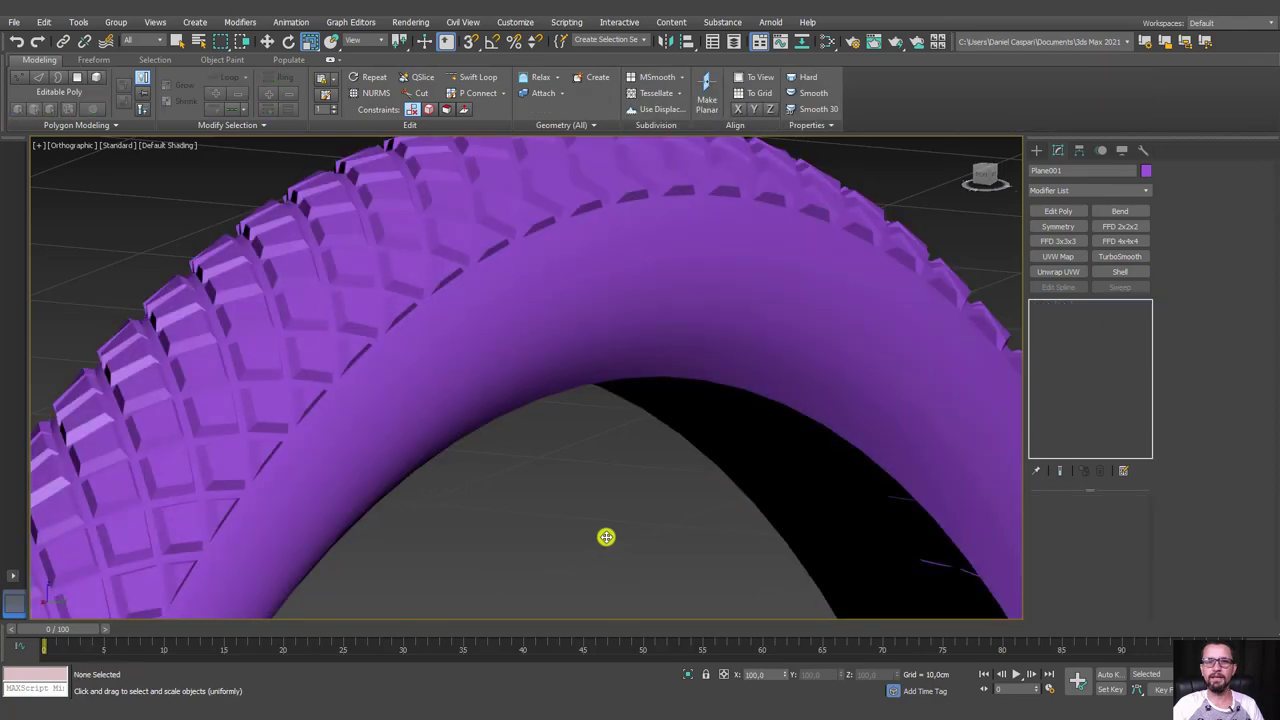
Select the tire in a Perspective view with Edged Faces showing
scroll(591, 523, down, 5)
alt+middle_drag(591, 503, 480, 386)
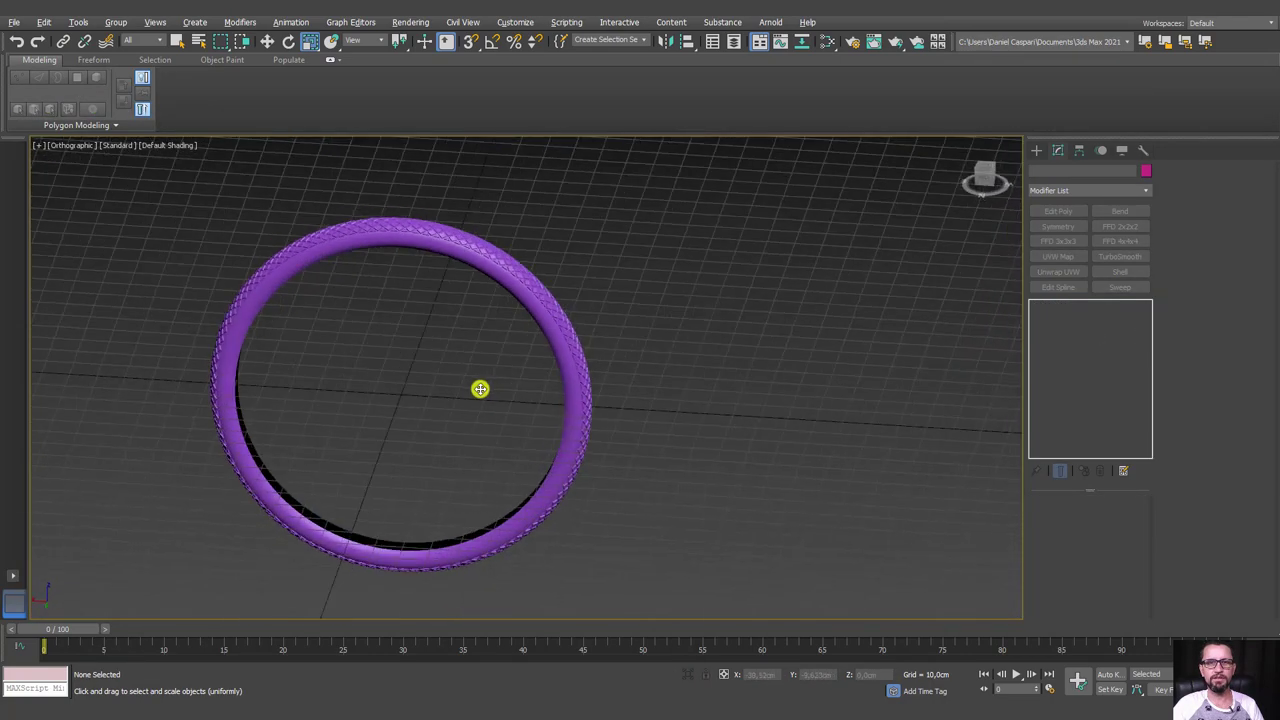
scroll(449, 280, up, 2)
click(486, 251)
key(F4)
key(p)
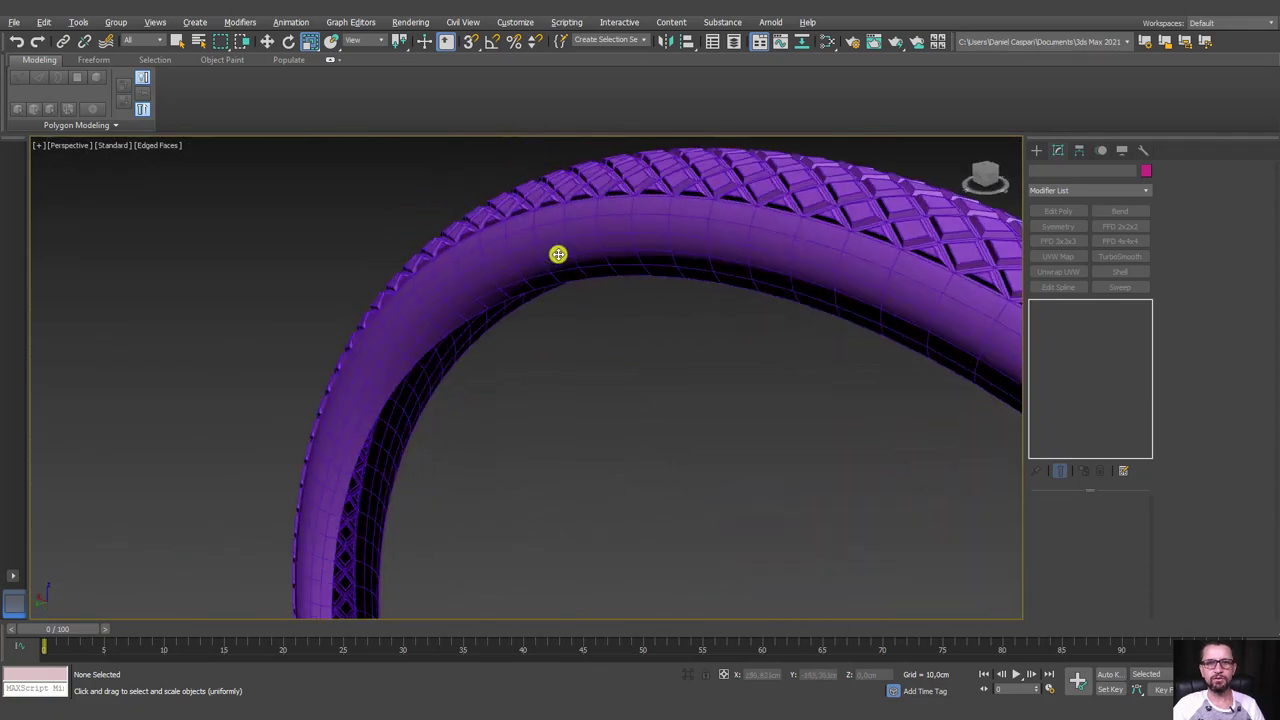
alt+middle_drag(486, 251, 668, 245)
click(668, 245)
scroll(680, 290, up, 3)
alt+middle_drag(700, 337, 743, 334)
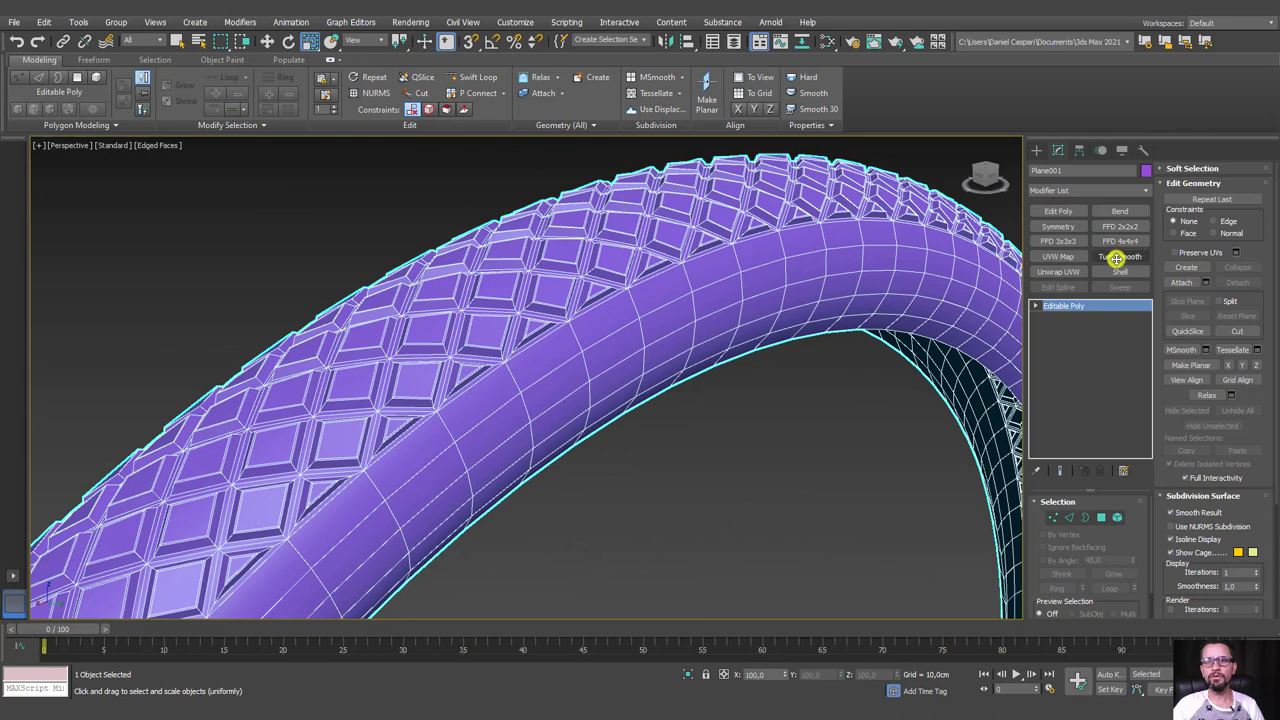
Add a TurboSmooth modifier to the tire with Iterations set to 3
click(1116, 258)
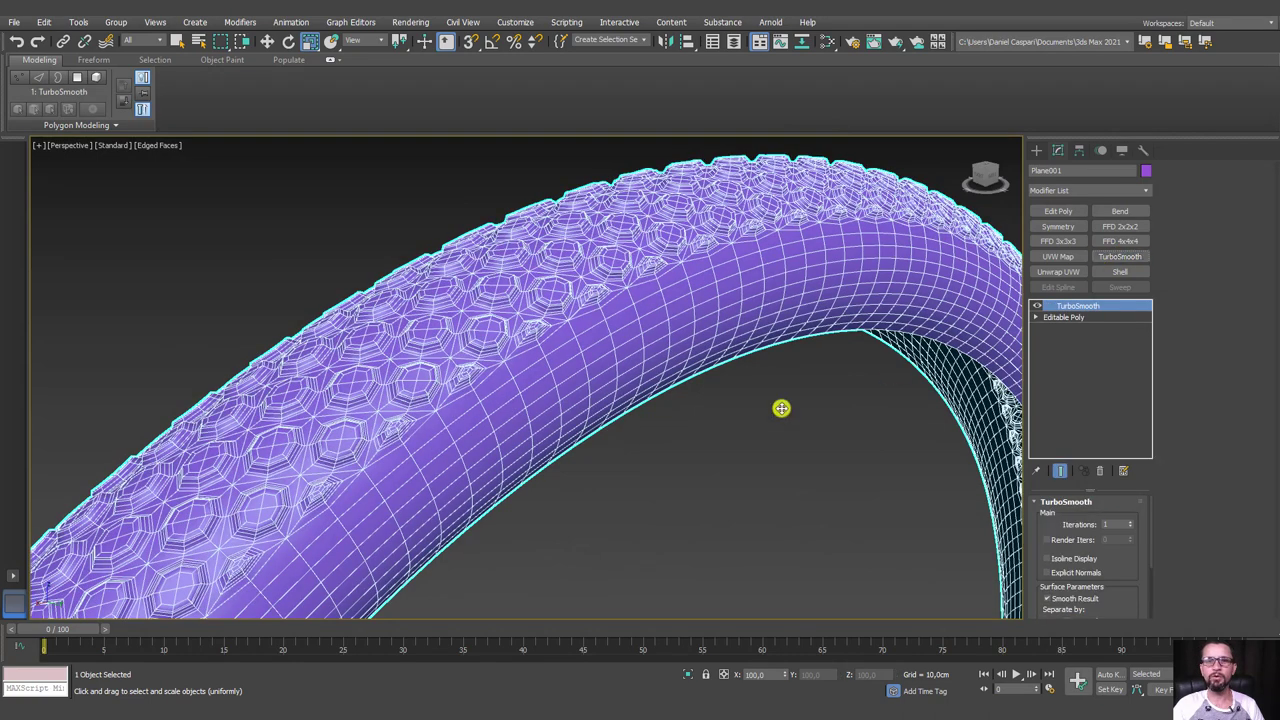
key(F4)
scroll(660, 402, down, 2)
mouse_move(674, 406)
alt+middle_down()
mouse_move(723, 391)
mouse_move(699, 360)
alt+middle_up()
scroll(699, 360, up, 2)
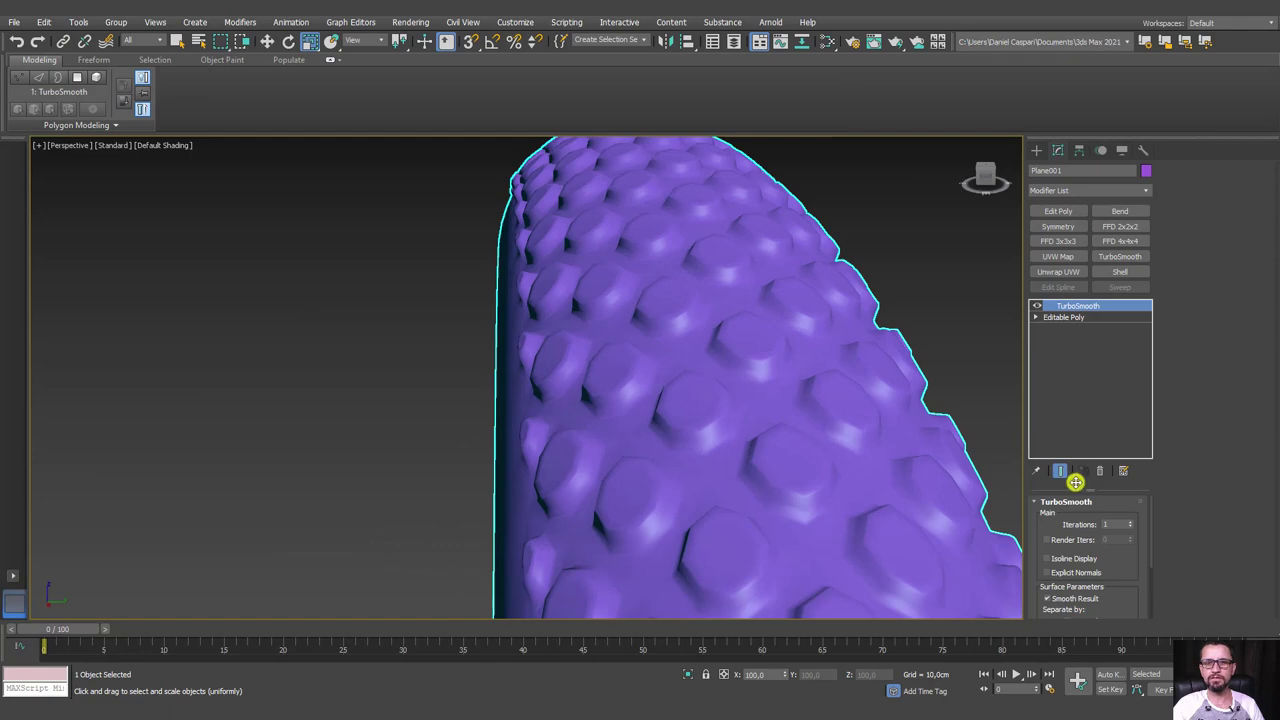
click(1130, 520)
Disable the TurboSmooth result and expand the Editable Poly sub-levels
scroll(846, 460, down, 2)
alt+middle_drag(846, 460, 934, 489)
scroll(848, 471, down, 3)
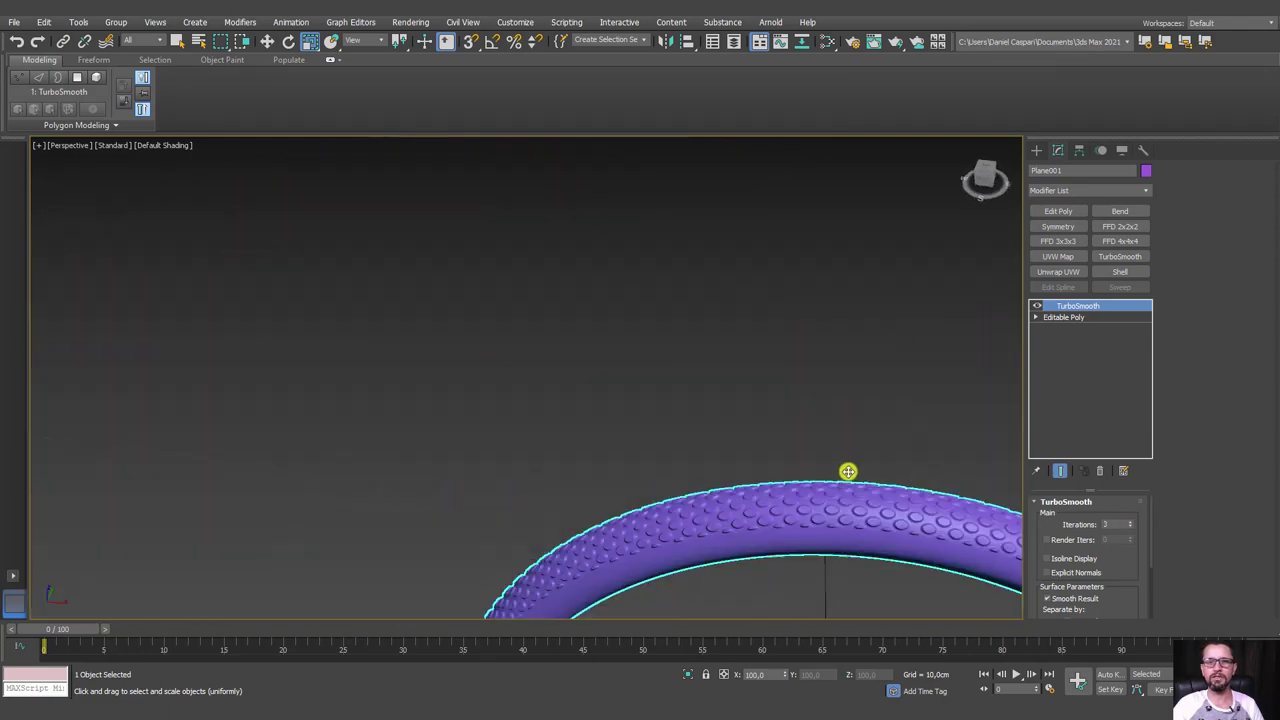
mouse_move(848, 471)
alt+middle_down()
mouse_move(817, 469)
mouse_move(820, 306)
mouse_move(720, 297)
alt+middle_up()
scroll(702, 270, up, 5)
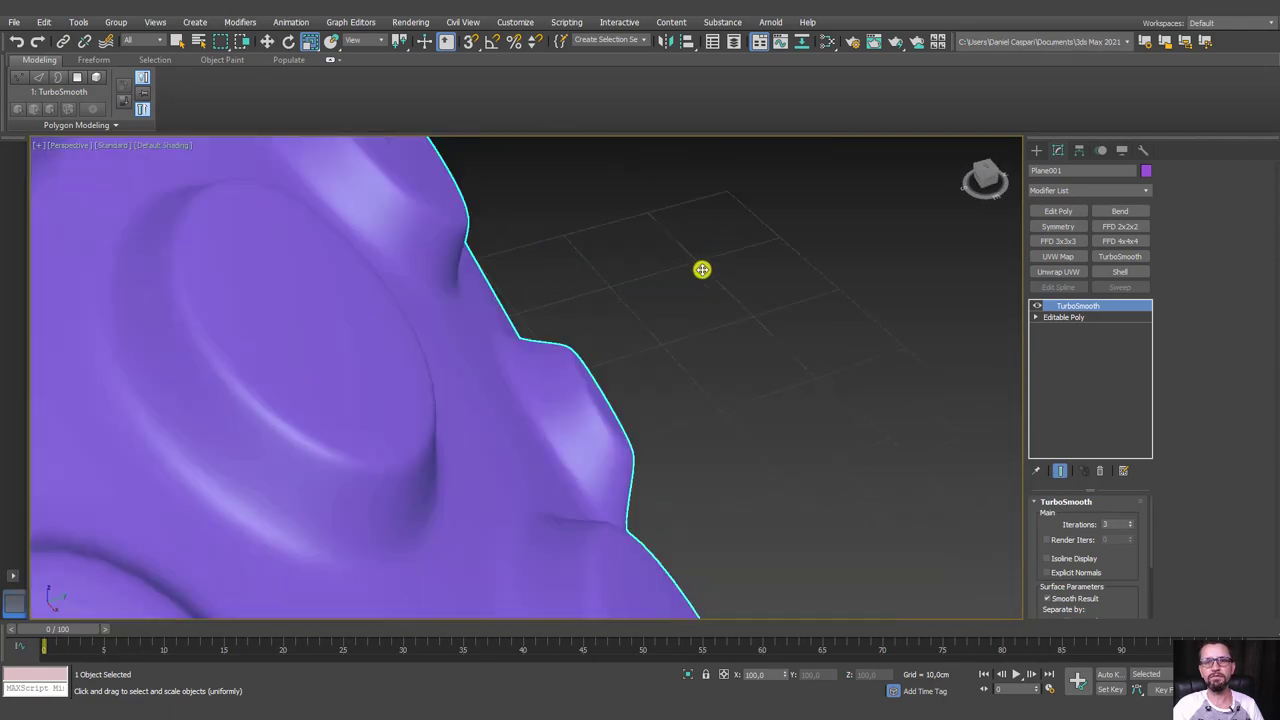
scroll(702, 270, down, 5)
scroll(645, 272, up, 3)
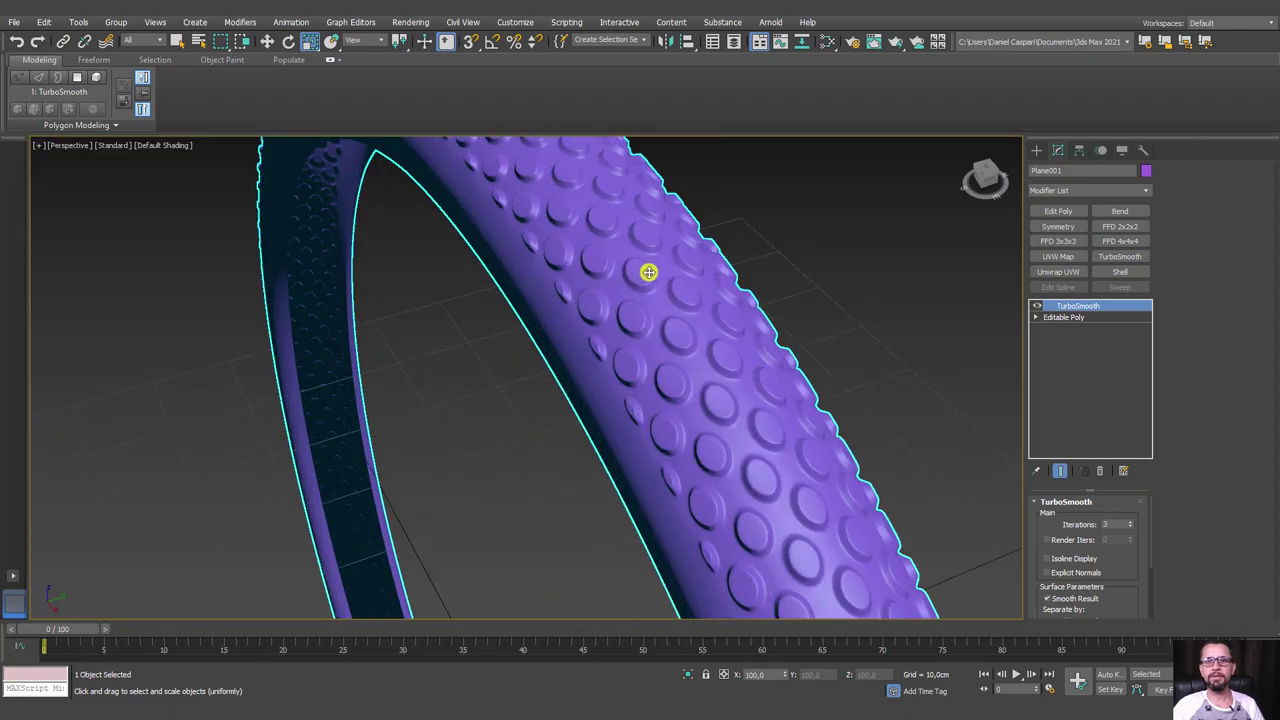
scroll(649, 272, down, 2)
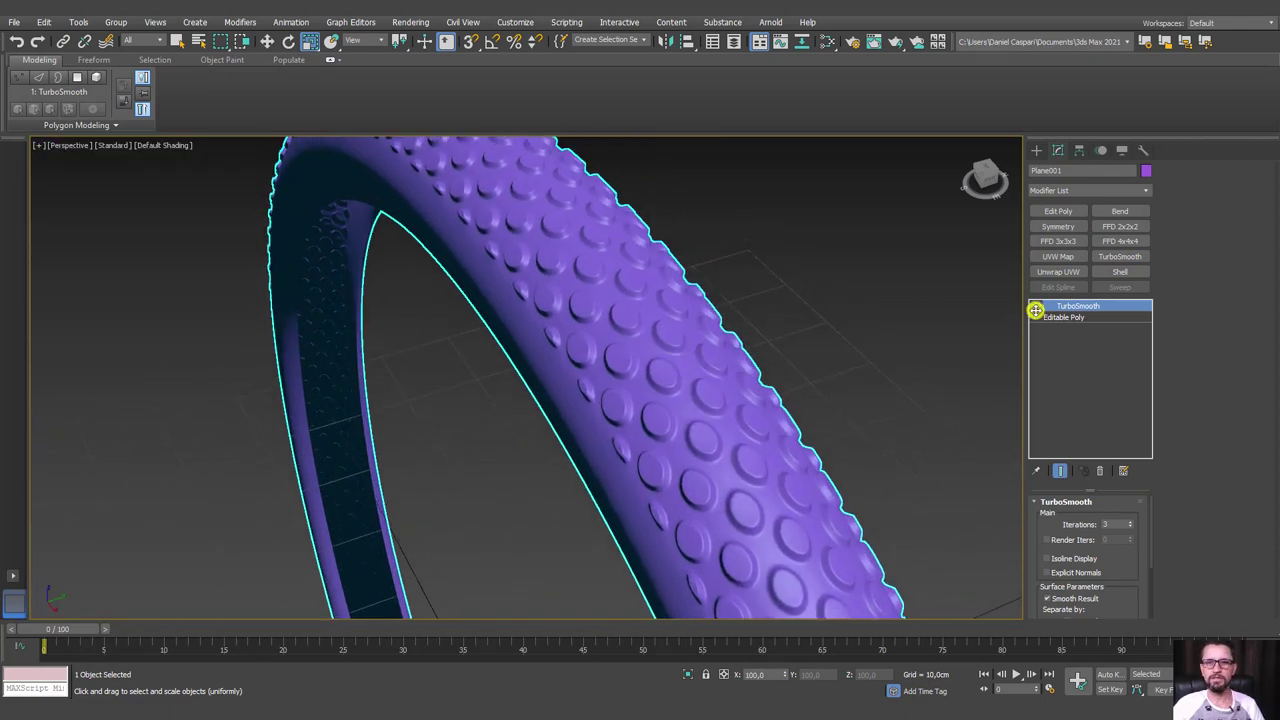
click(1039, 306)
click(1035, 317)
At Edge level with edges shown, pick border edges between the tread blocks
click(1058, 340)
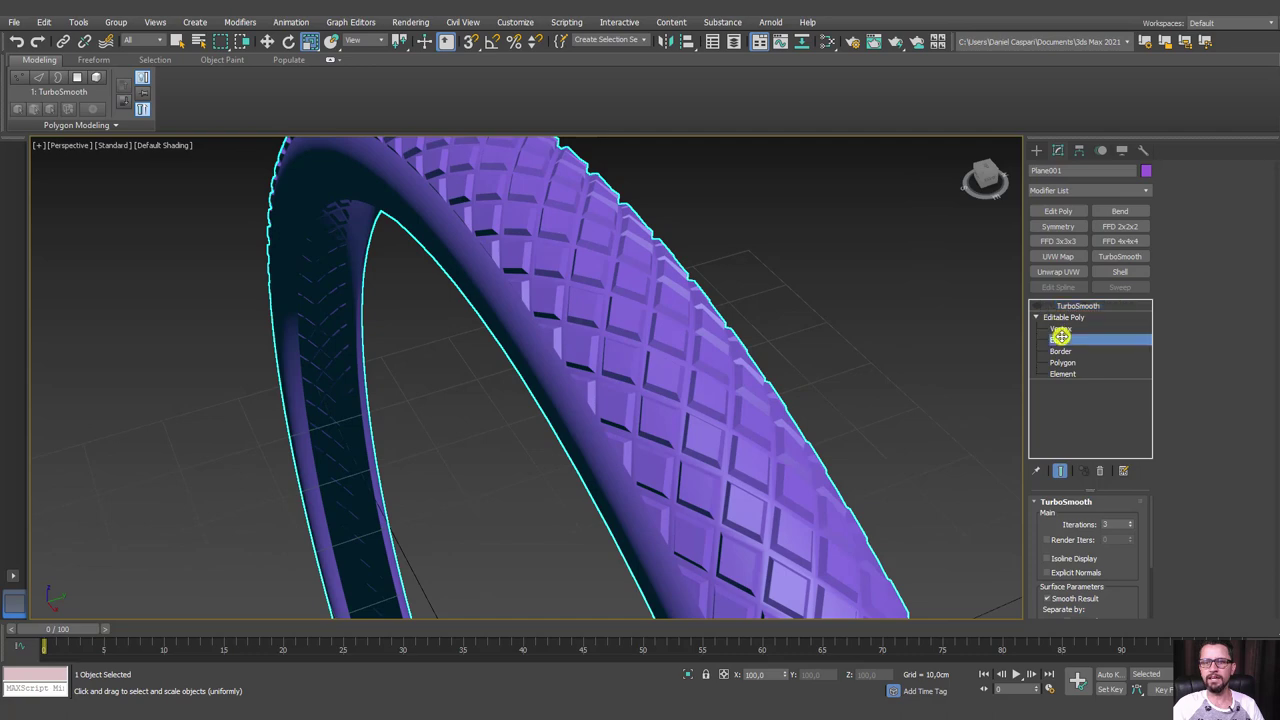
key(F4)
scroll(651, 310, up, 3)
scroll(630, 360, up, 3)
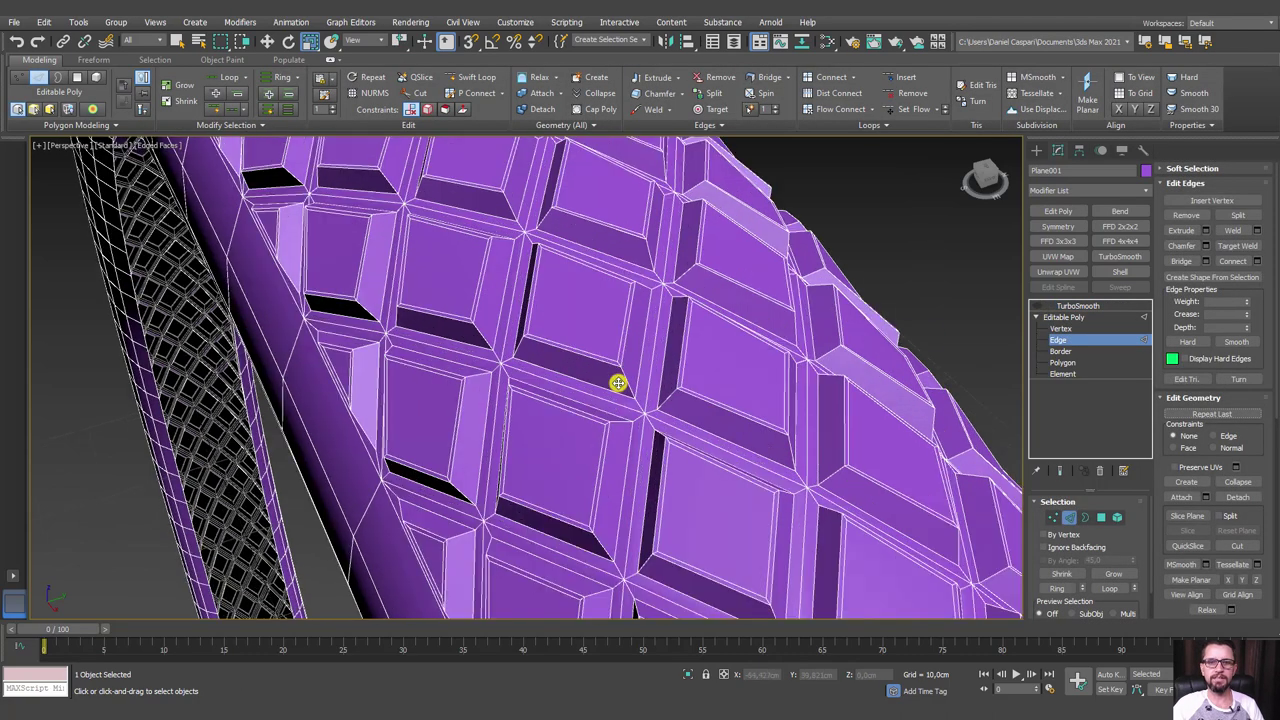
click(623, 381)
ctrl+click(478, 354)
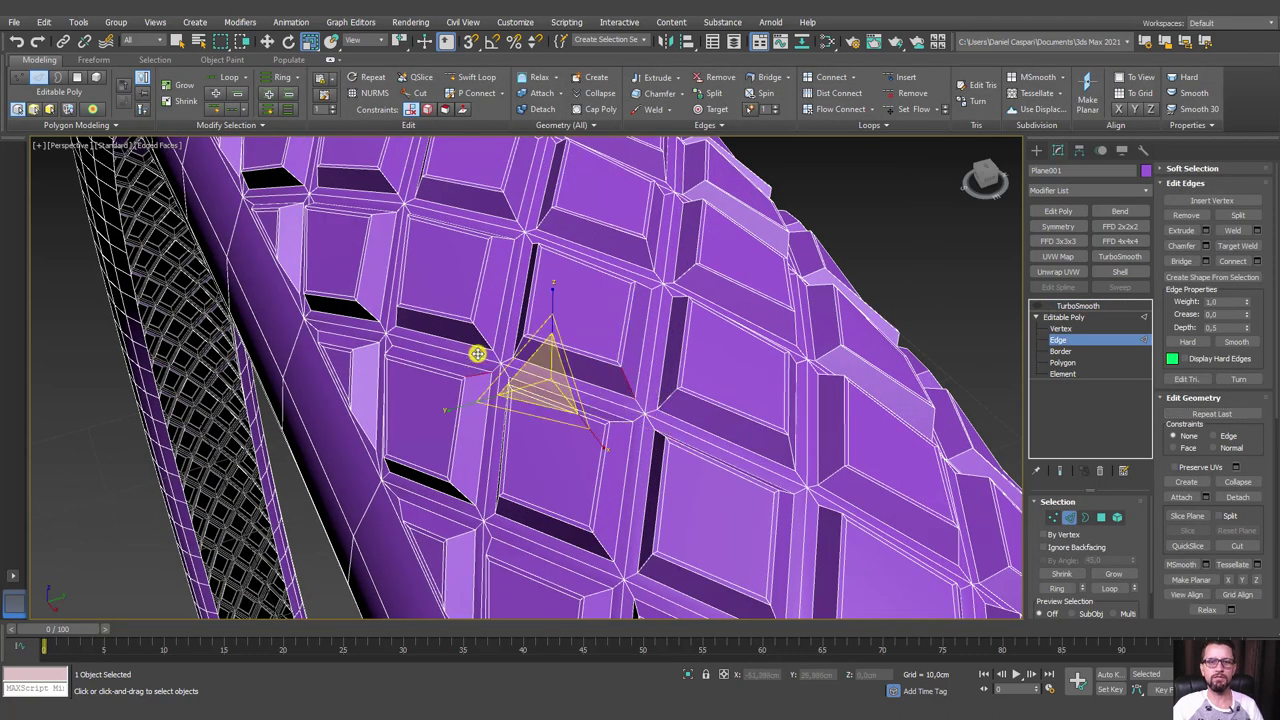
ctrl+click(631, 259)
Return to Edge level with the Modify Selection options showing, inspecting the tread
mouse_move(648, 253)
alt+middle_down()
mouse_move(751, 286)
mouse_move(887, 432)
alt+middle_up()
alt+middle_drag(903, 477, 780, 412)
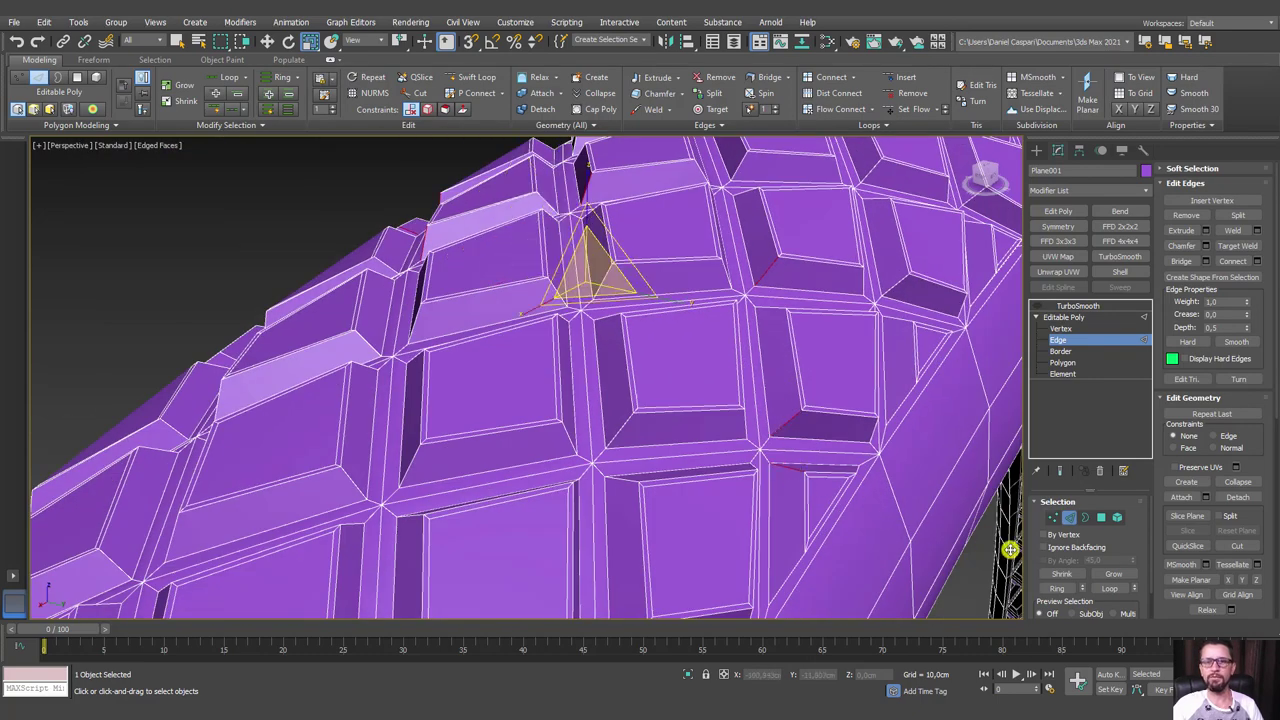
scroll(900, 470, down, 5)
alt+middle_drag(890, 465, 1053, 472)
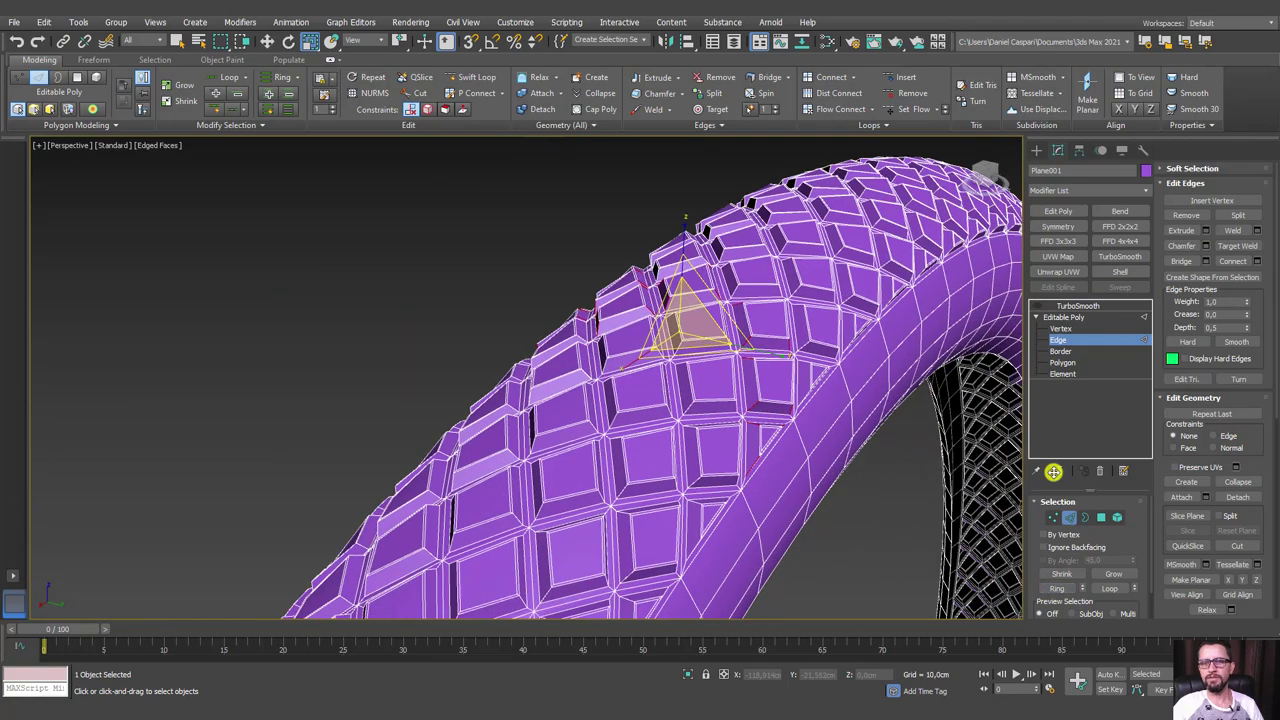
click(1103, 516)
mouse_move(1128, 506)
alt+middle_down()
mouse_move(863, 466)
mouse_move(1040, 526)
alt+middle_up()
key(2)
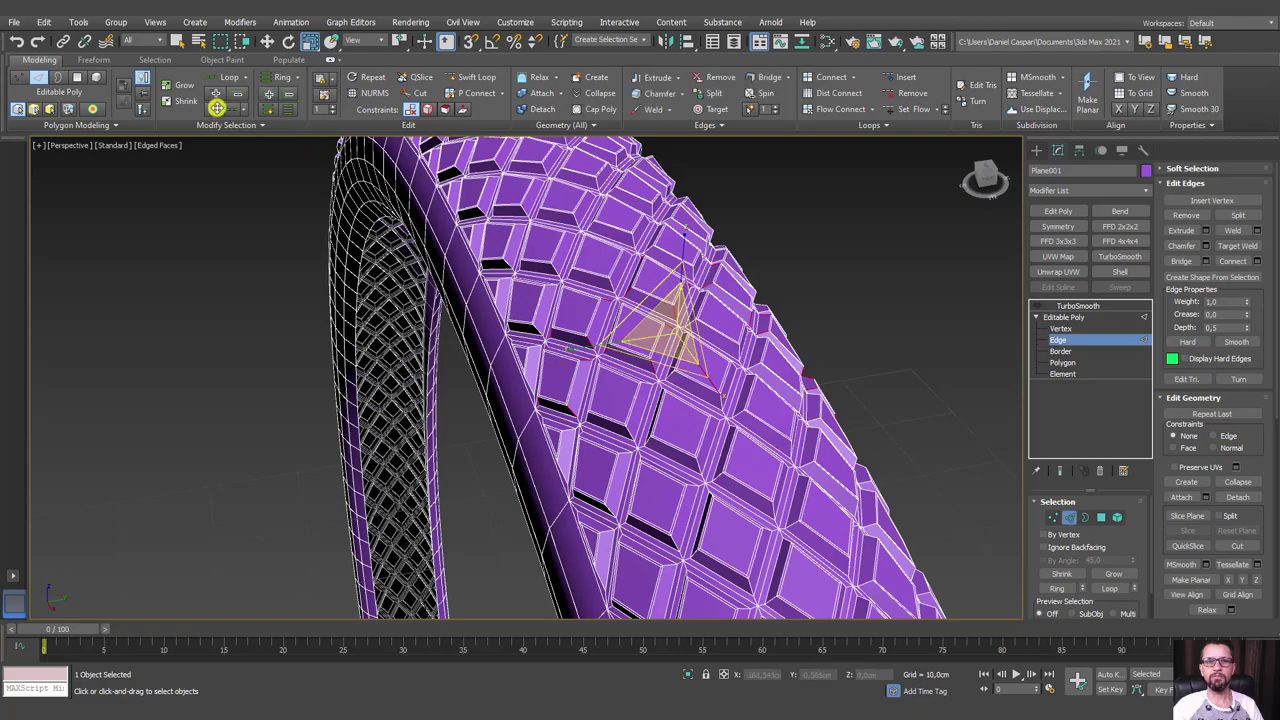
click(239, 125)
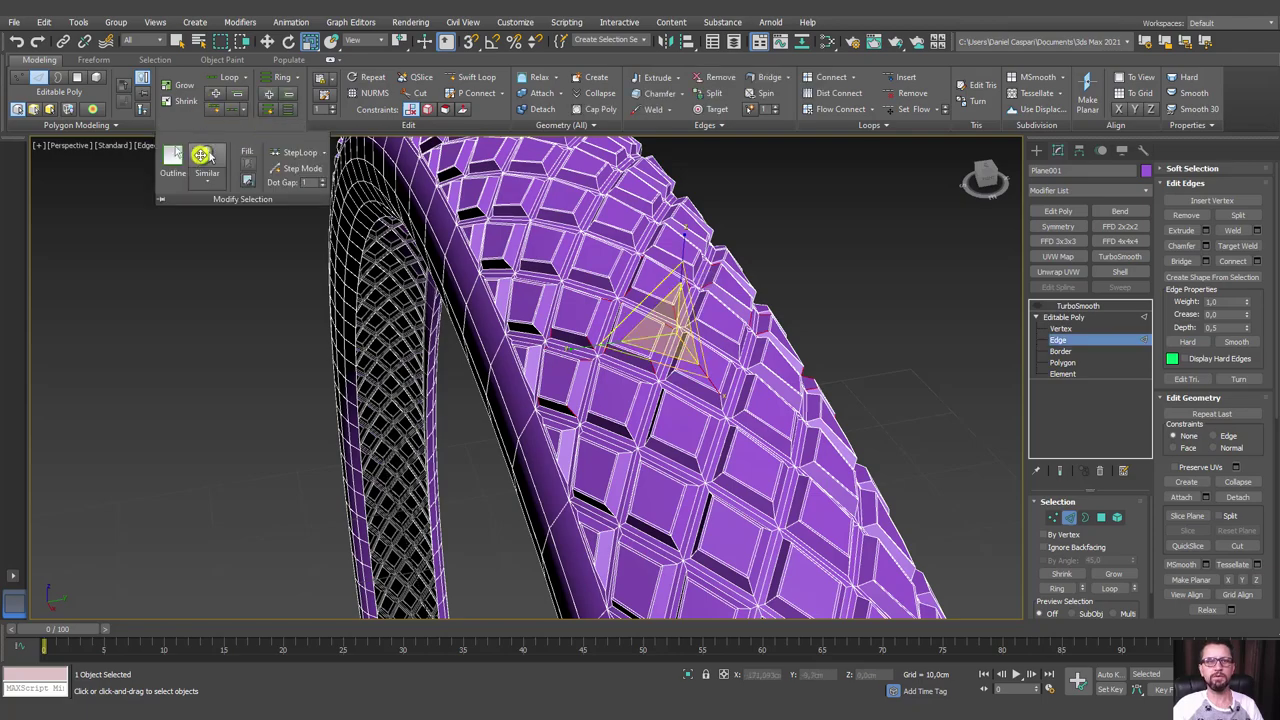
alt+middle_drag(620, 443, 718, 437)
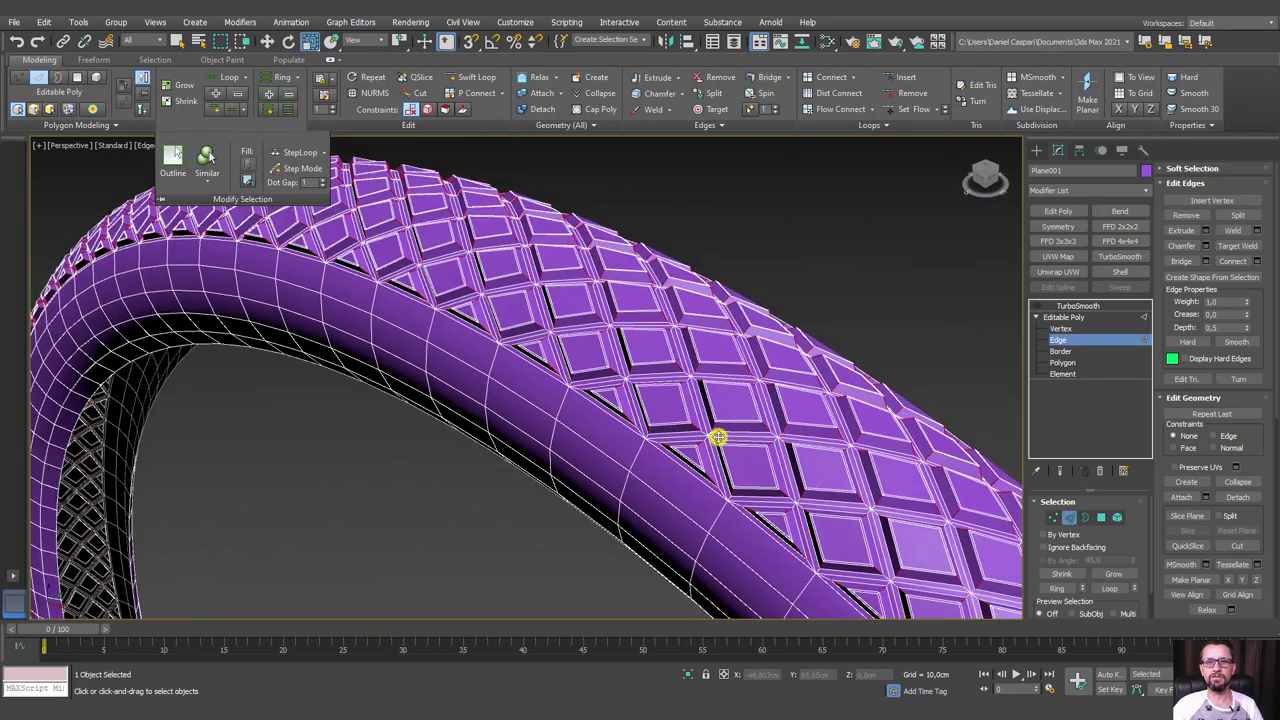
scroll(718, 437, up, 2)
scroll(706, 417, up, 2)
scroll(729, 440, up, 2)
scroll(700, 457, up, 2)
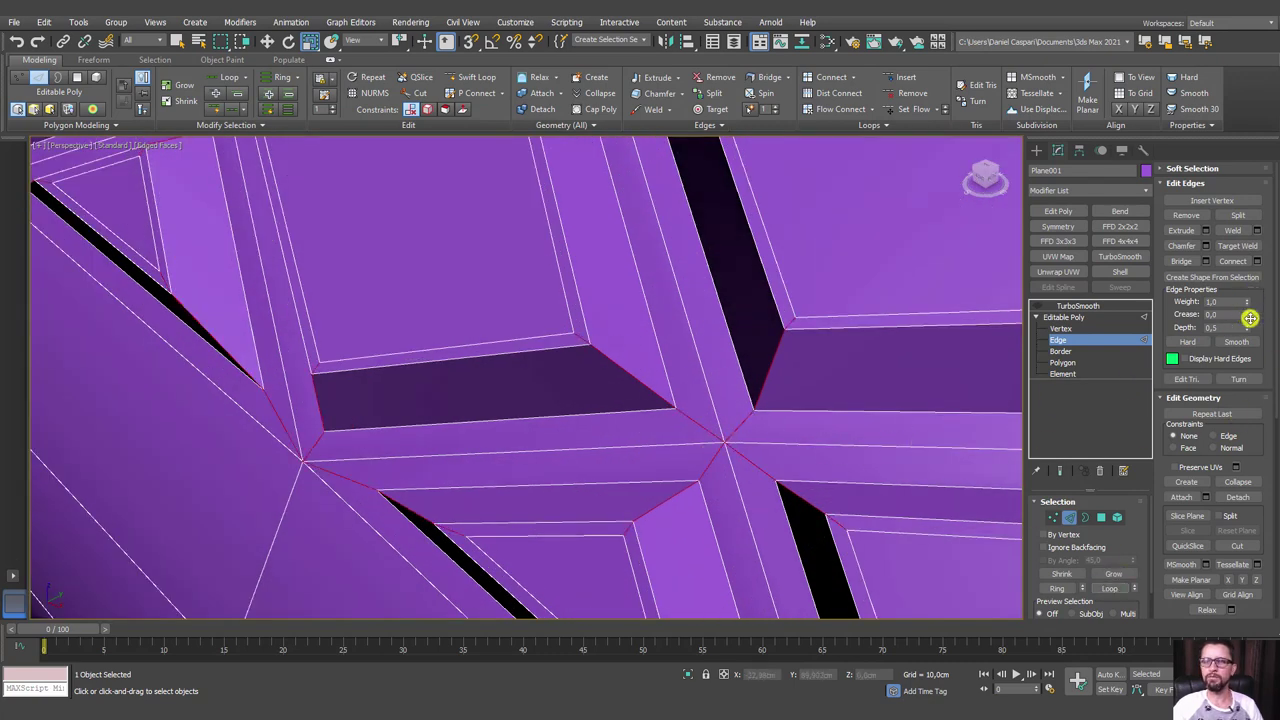
Re-enable TurboSmooth with Isoline Display on and Edged Faces turned off
click(1068, 318)
click(1036, 305)
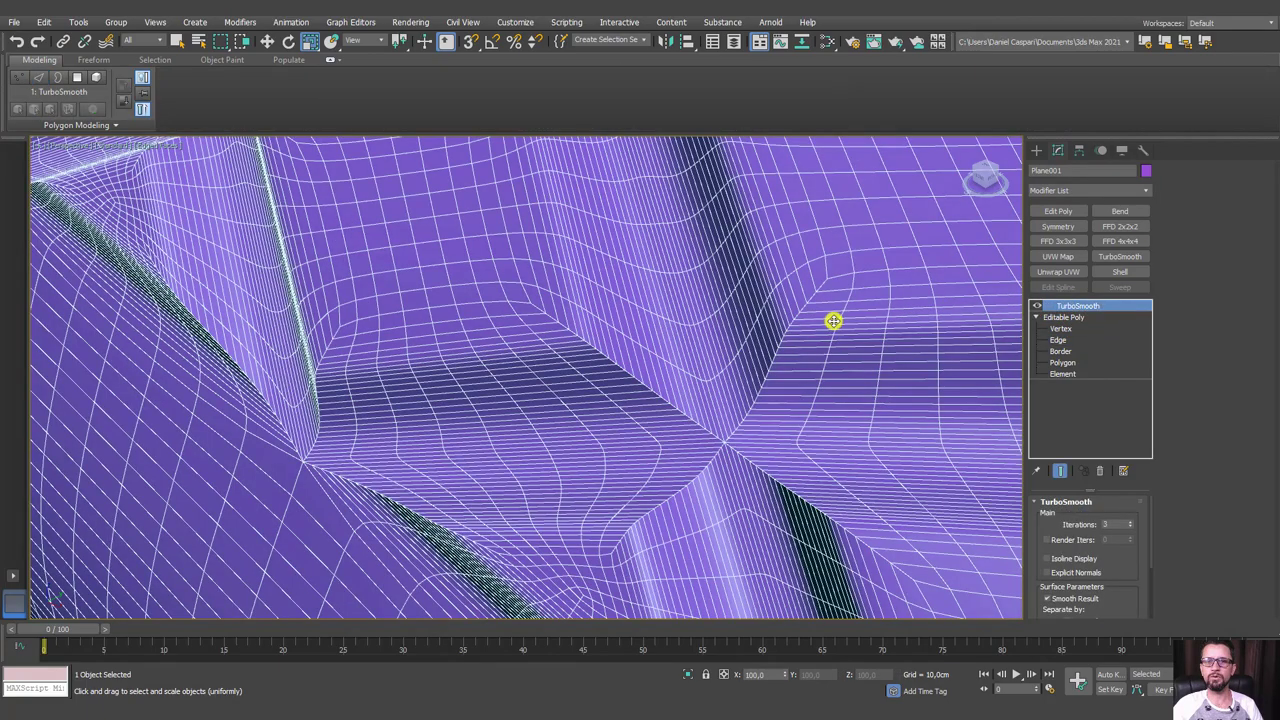
scroll(833, 320, down, 5)
scroll(771, 371, up, 1)
click(854, 231)
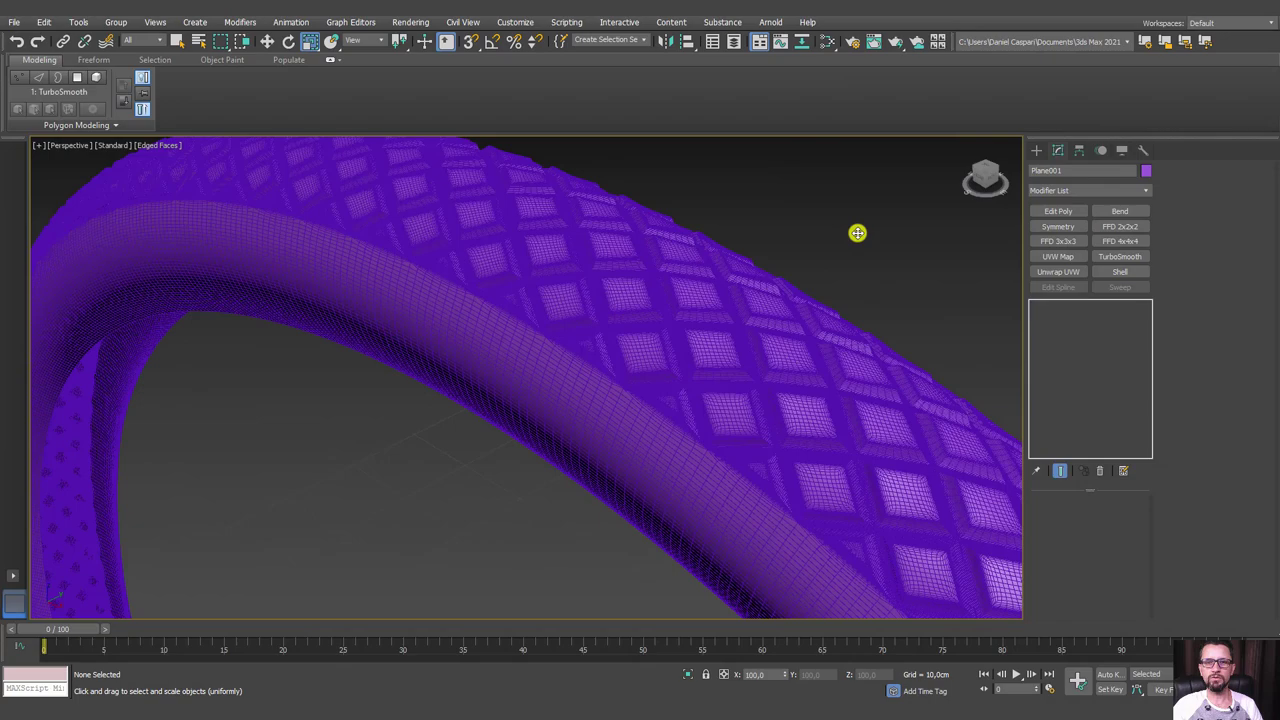
click(797, 358)
click(1081, 560)
key(F4)
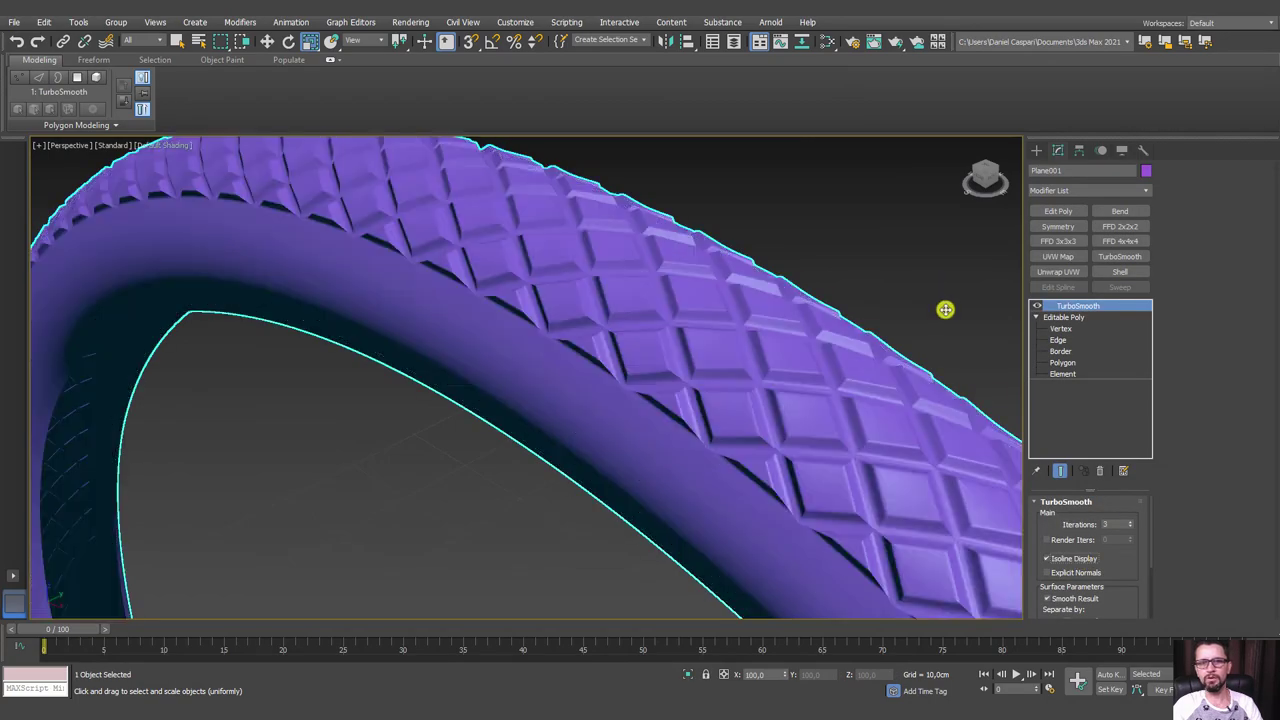
Orbit around the smoothed tire to inspect the creased diamond tread, including edge-on
mouse_move(943, 306)
alt+middle_down()
mouse_move(897, 341)
mouse_move(814, 366)
mouse_move(797, 357)
mouse_move(843, 423)
mouse_move(760, 386)
mouse_move(820, 260)
mouse_move(766, 391)
mouse_move(695, 433)
alt+middle_up()
scroll(695, 433, up, 5)
mouse_move(777, 357)
alt+middle_down()
mouse_move(763, 380)
mouse_move(619, 375)
alt+middle_up()
scroll(619, 375, down, 3)
mouse_move(860, 408)
alt+middle_down()
mouse_move(666, 371)
mouse_move(529, 409)
mouse_move(577, 297)
alt+middle_up()
scroll(629, 286, up, 2)
scroll(632, 280, up, 3)
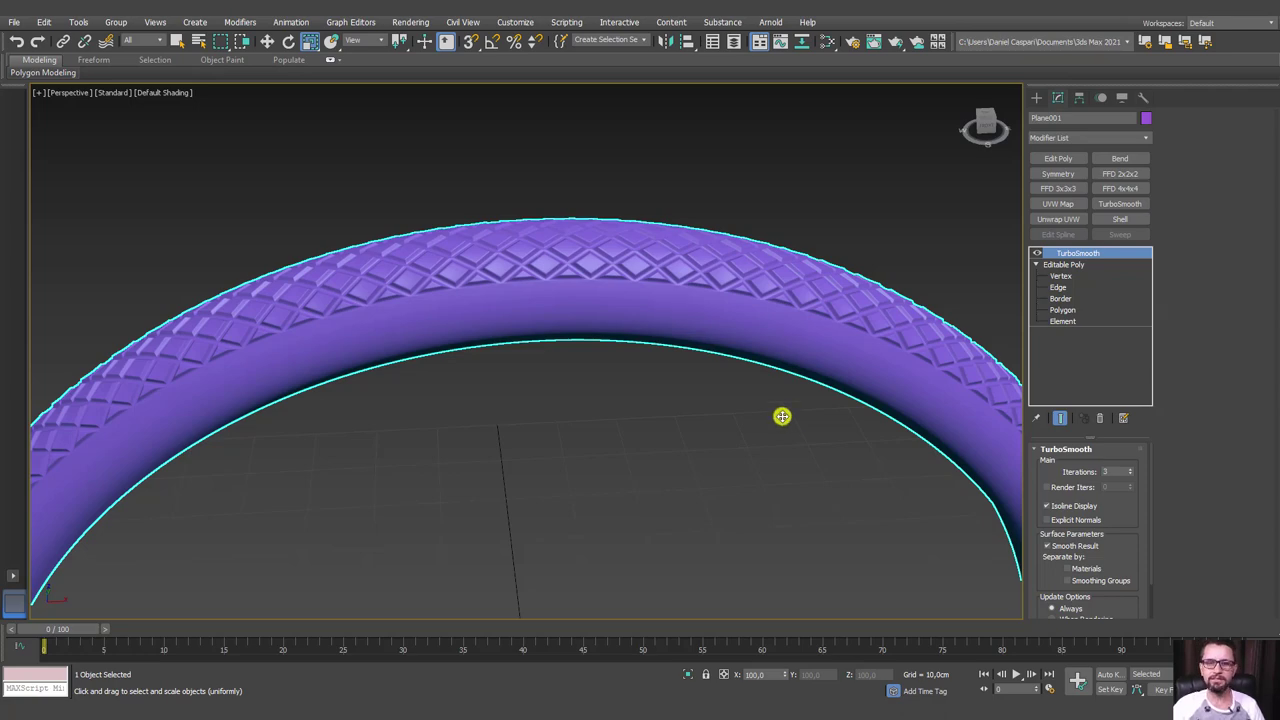
mouse_move(782, 416)
alt+middle_down()
mouse_move(683, 423)
mouse_move(687, 455)
mouse_move(760, 423)
alt+middle_up()
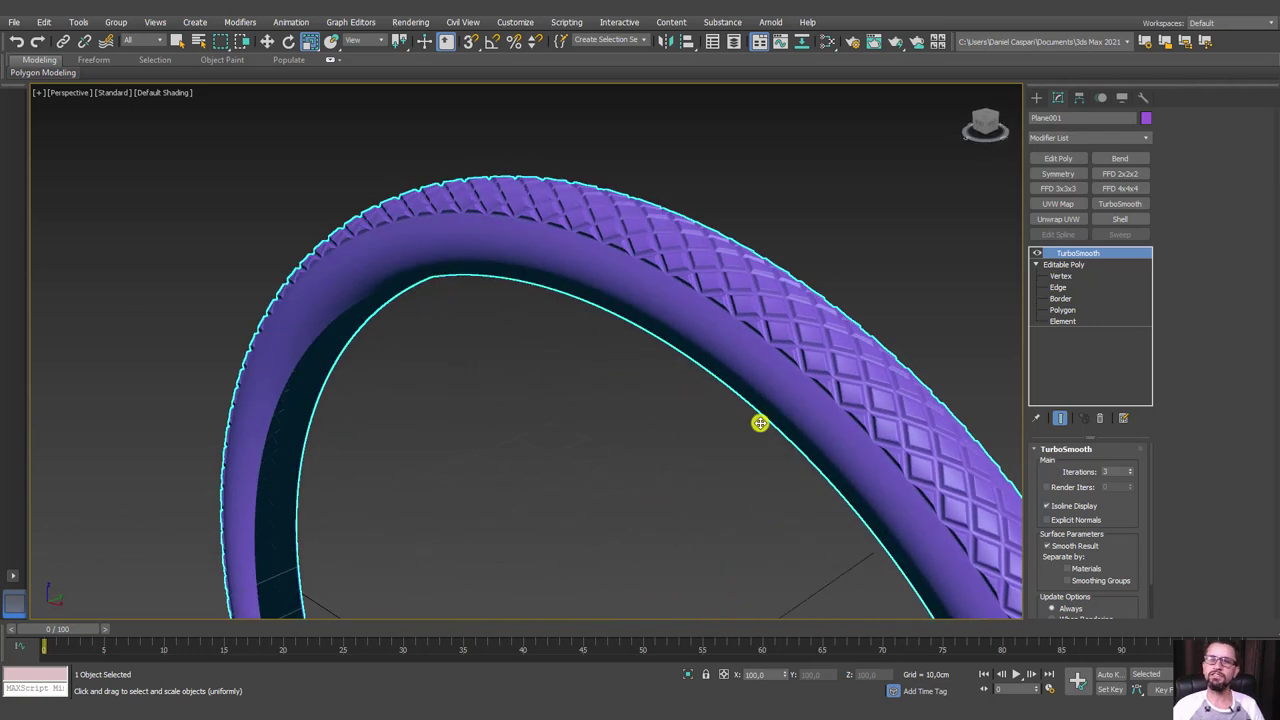